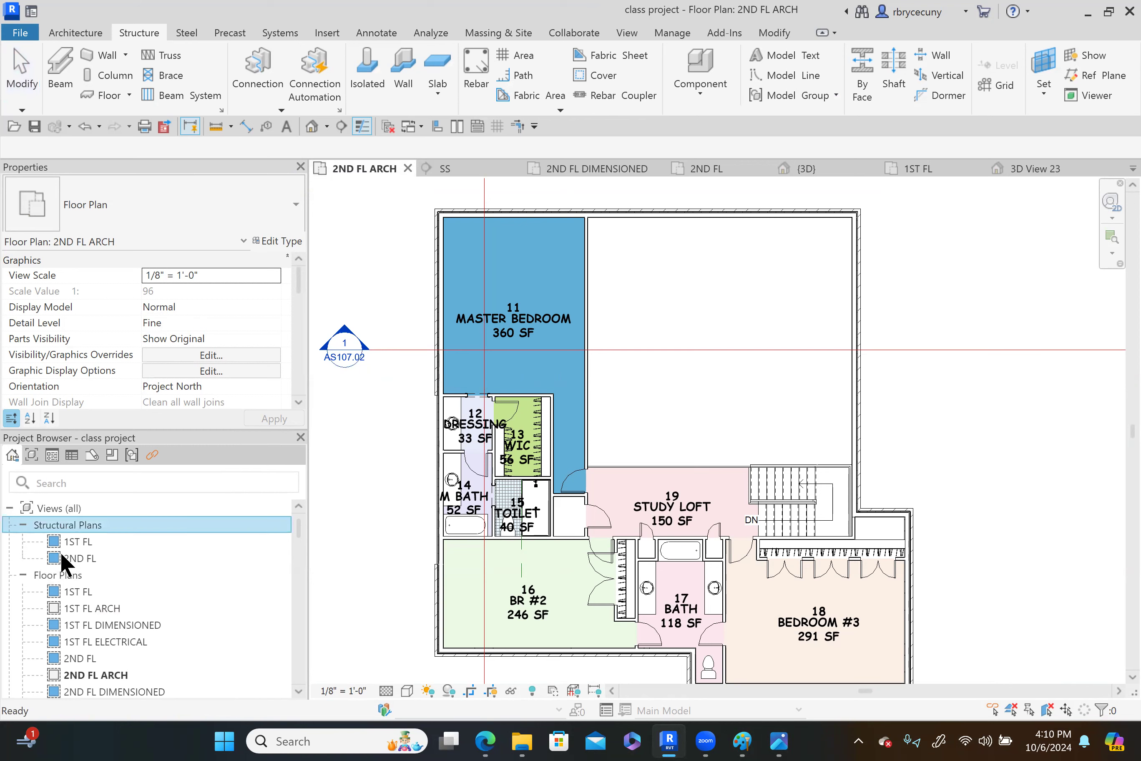
Open the 2ND FL structural plan and stretch its crop region upward past the upper exterior wall
{"action": "double_click", "coordinate": [84, 555]}
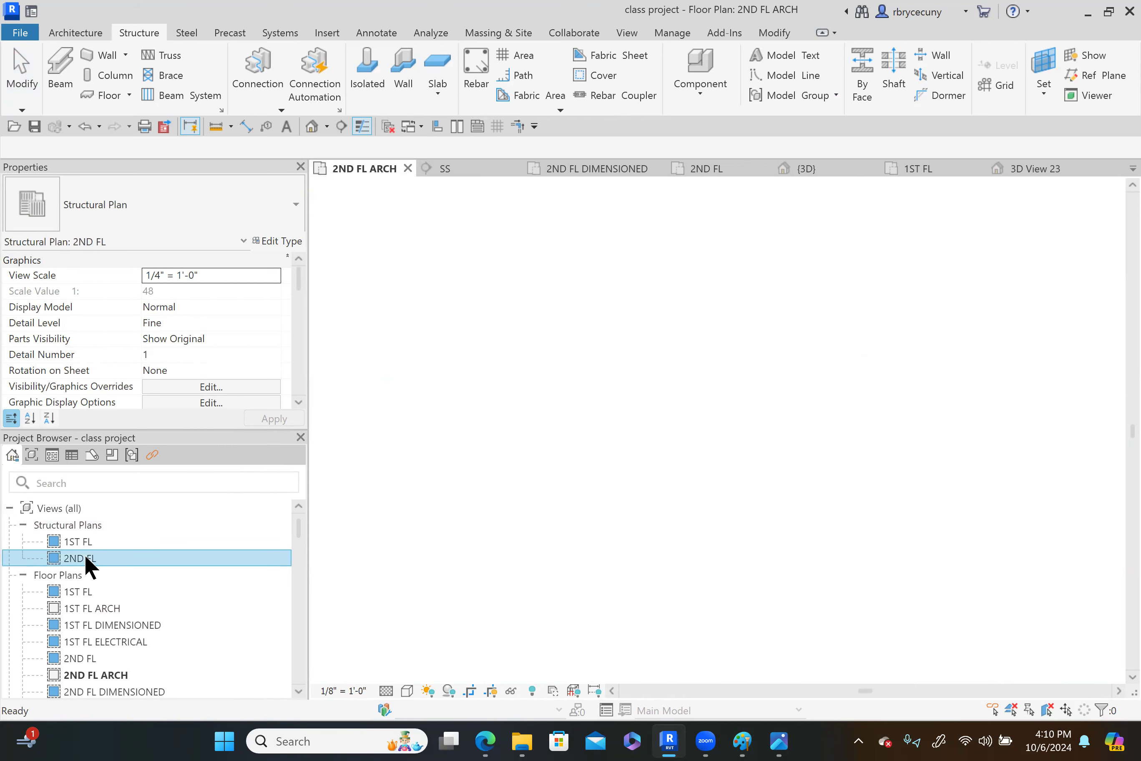
{"action": "scroll", "coordinate": [547, 494], "scroll_direction": "down", "scroll_amount": 1}
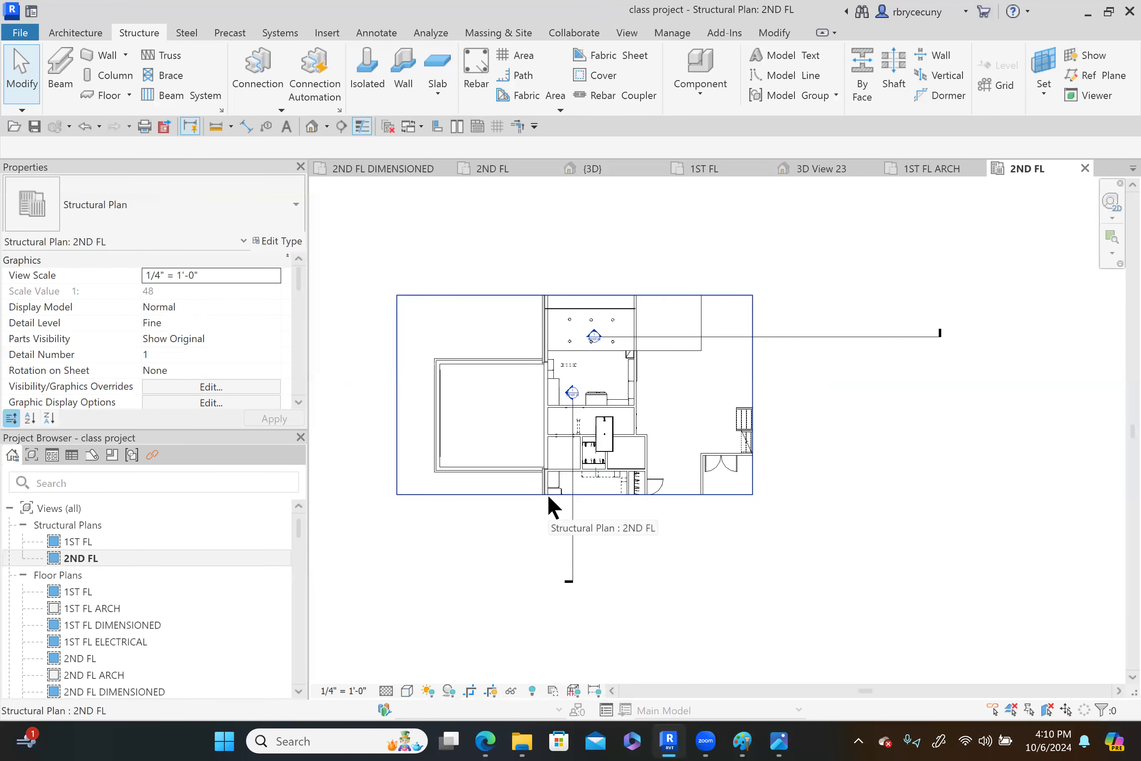
{"action": "left_click", "coordinate": [631, 295]}
{"action": "left_click_drag", "start_coordinate": [574, 294], "coordinate": [571, 217]}
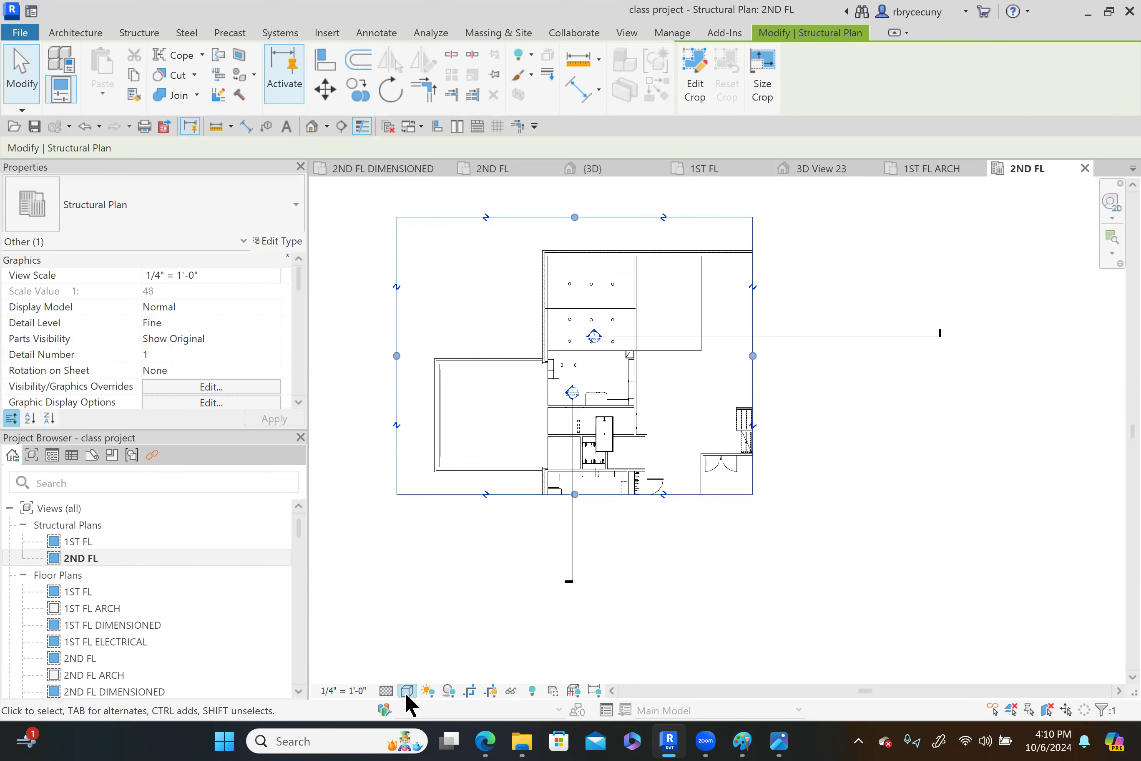
Set the structural plan's detail level to Fine and its visual style to Consistent Colors
{"action": "left_click", "coordinate": [386, 691]}
{"action": "left_click", "coordinate": [393, 675]}
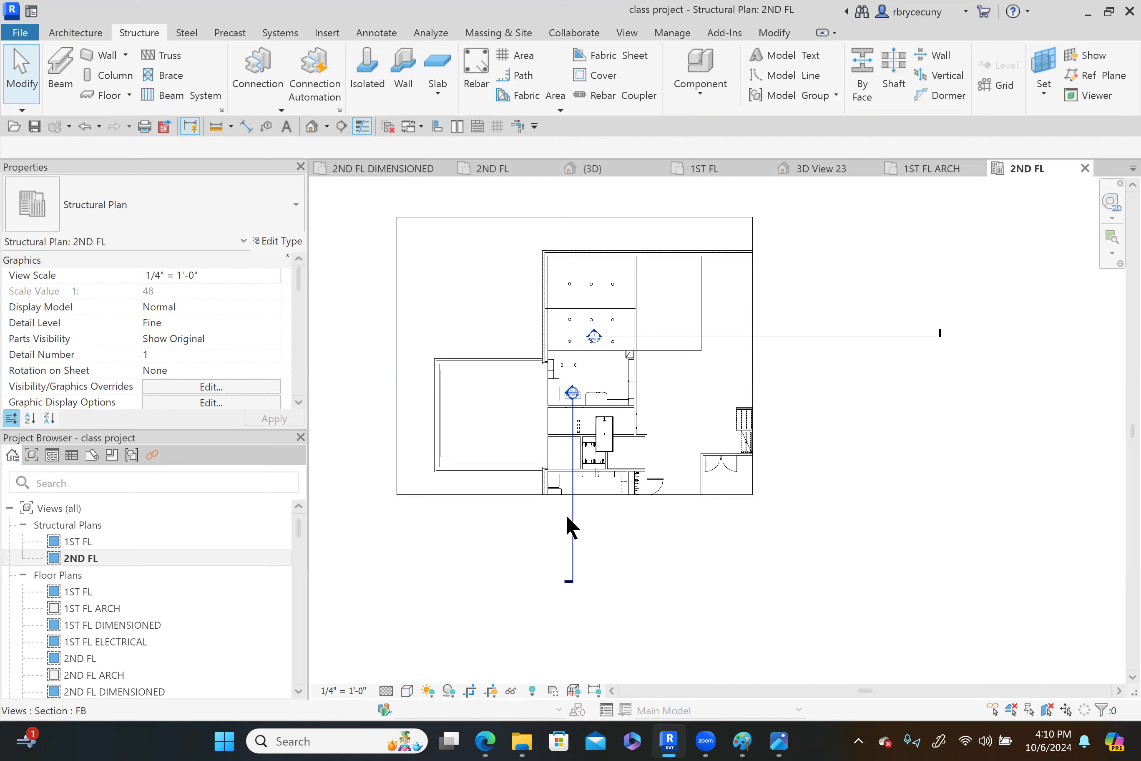
{"action": "scroll", "coordinate": [531, 323], "scroll_direction": "up", "scroll_amount": 5}
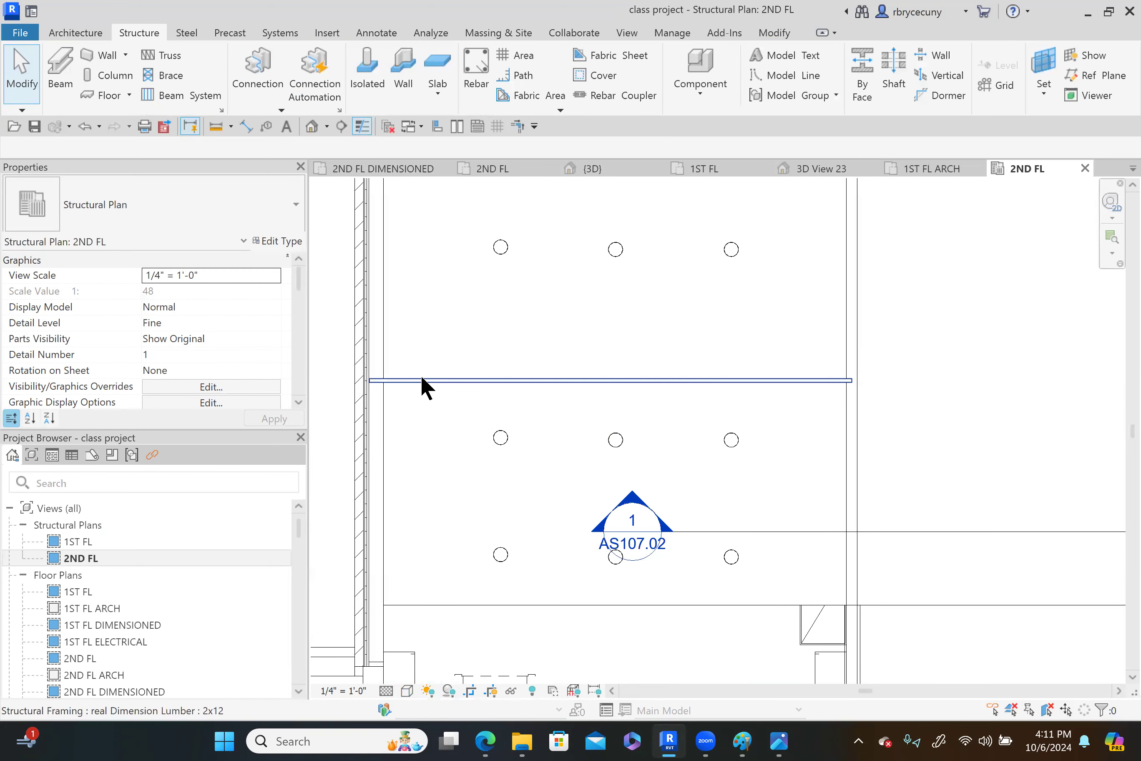
{"action": "middle_click_drag", "start_coordinate": [451, 395], "coordinate": [478, 382]}
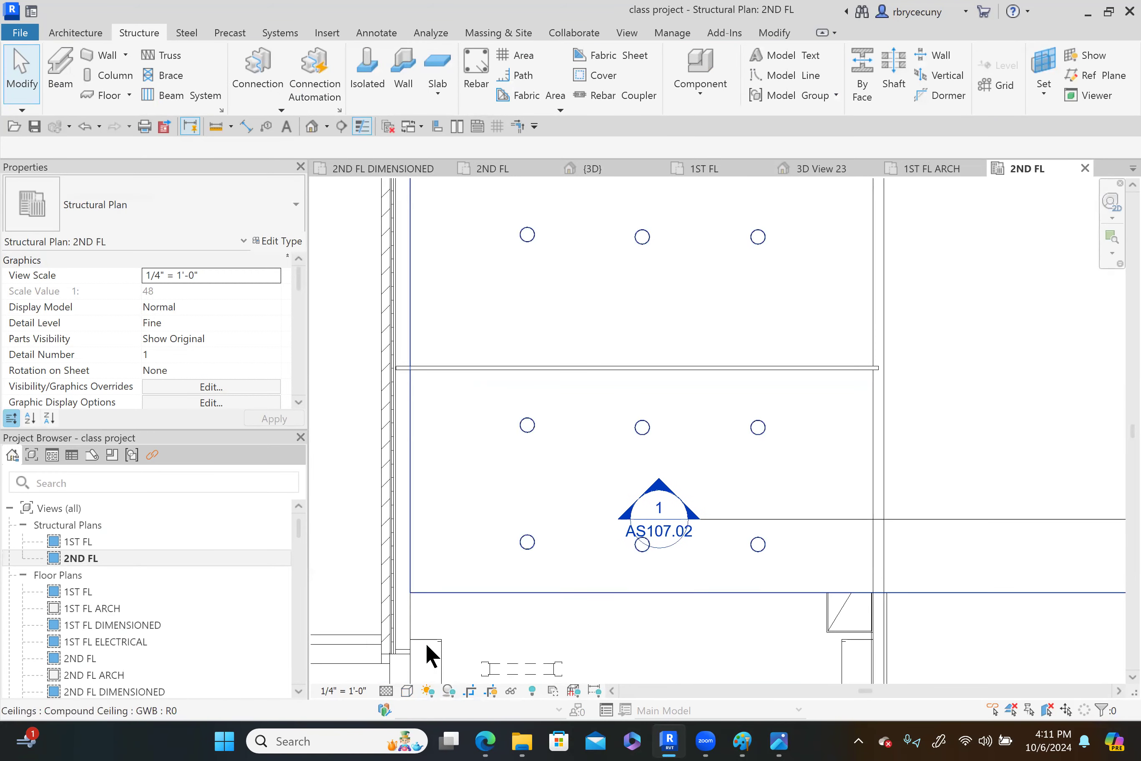
{"action": "left_click", "coordinate": [407, 691]}
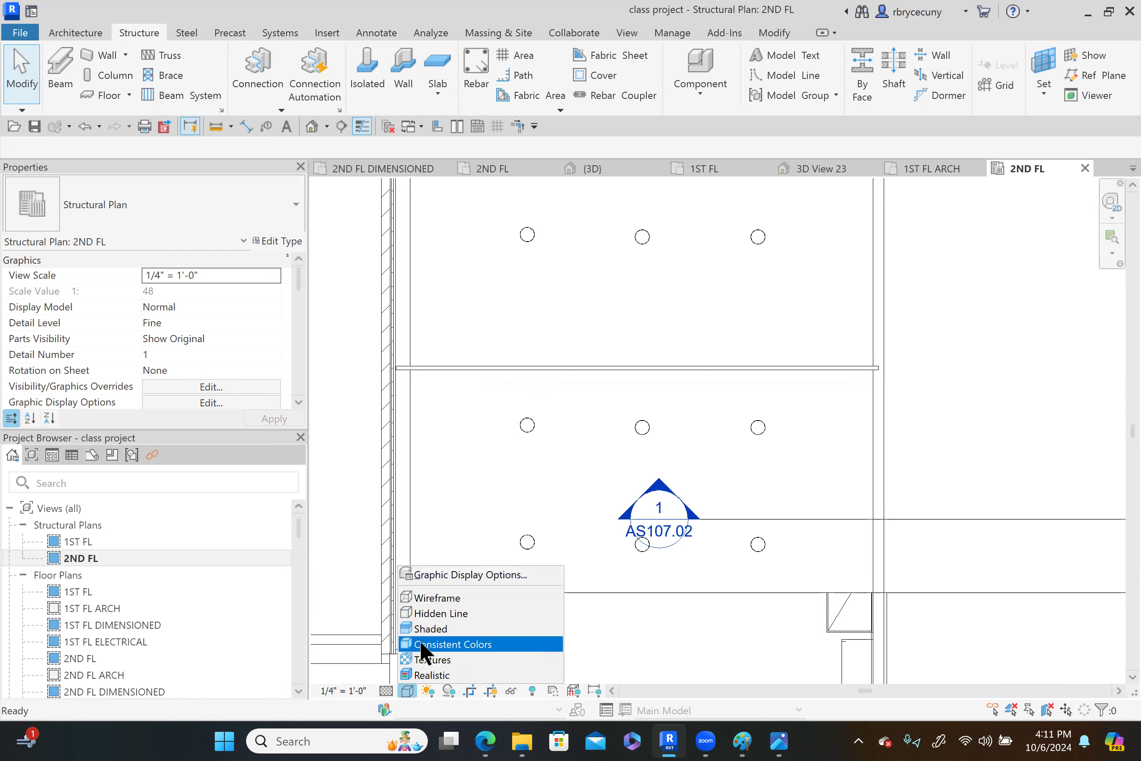
{"action": "left_click", "coordinate": [420, 645]}
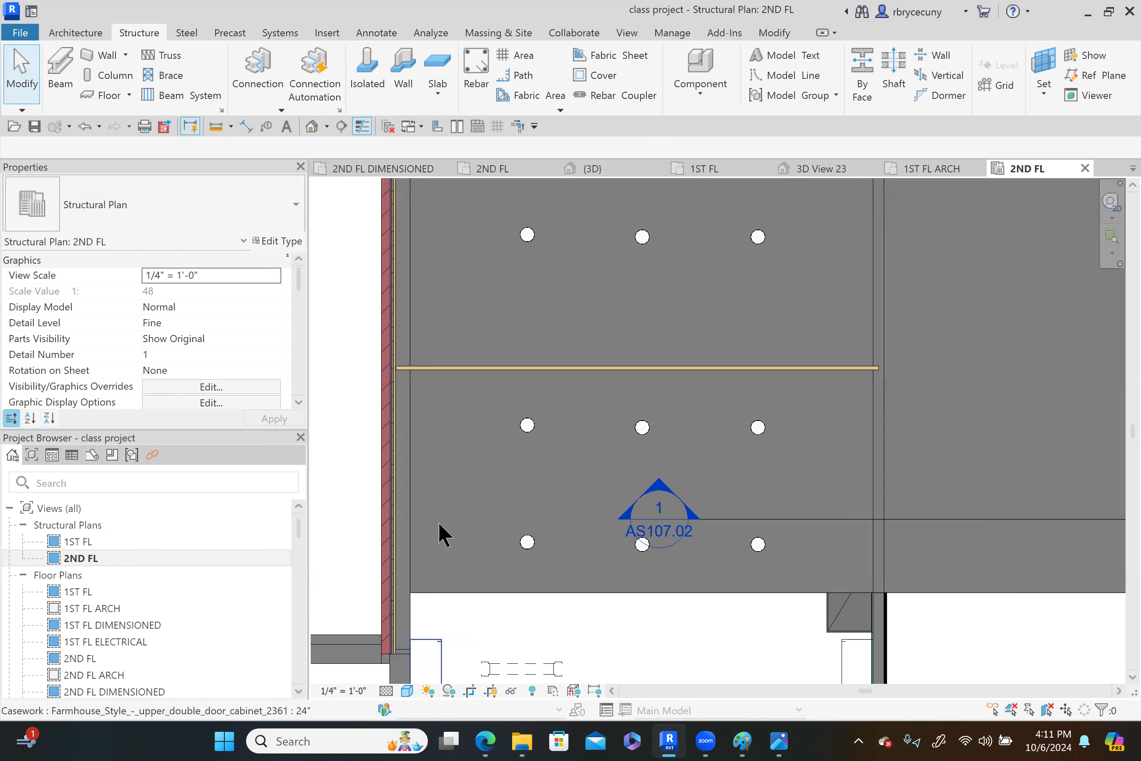
Temporarily hide the ceilings category in the structural plan
{"action": "left_click", "coordinate": [474, 603]}
{"action": "left_click", "coordinate": [511, 692]}
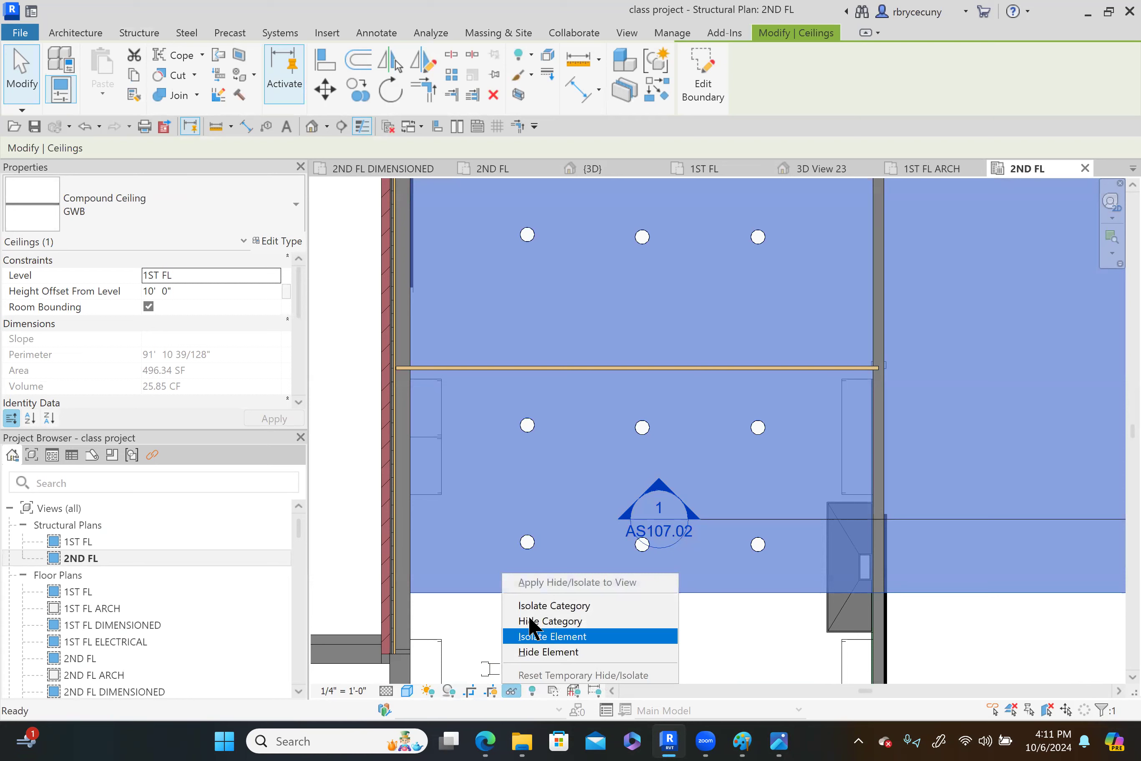
{"action": "left_click", "coordinate": [531, 622]}
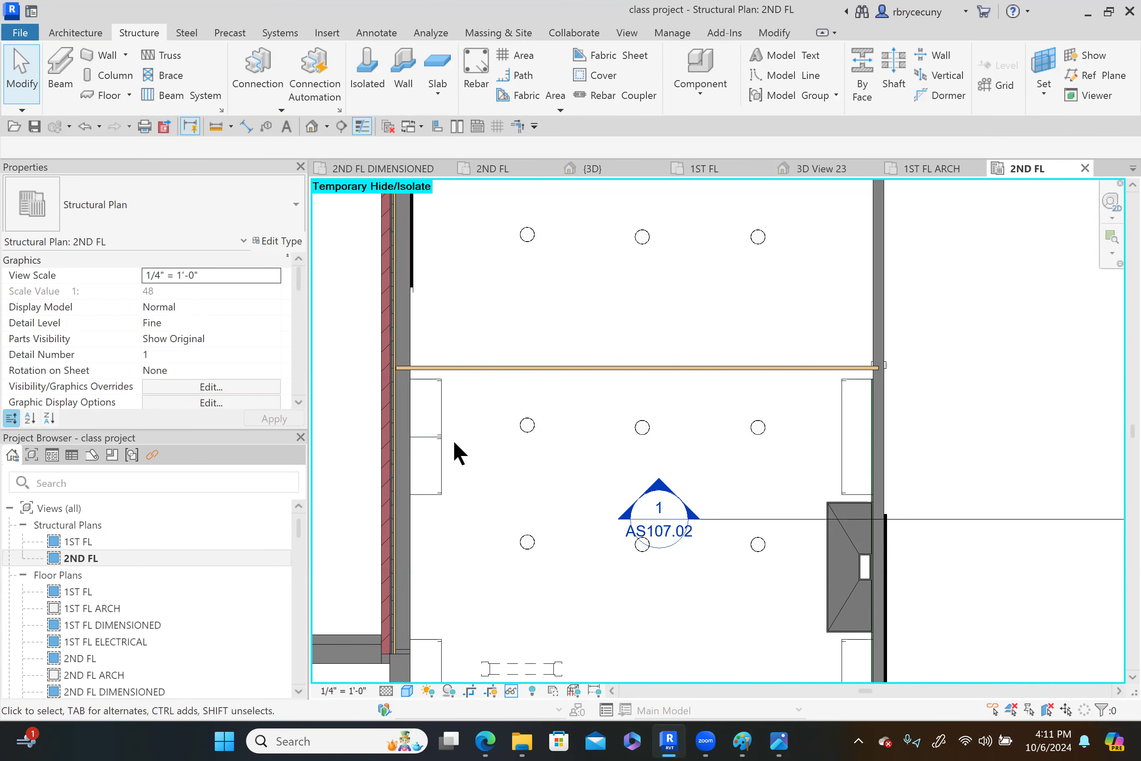
Extend the end of the 2x12 joist at the interior 2X4 wall by about 1 3/4", toward the wall's far face
{"action": "scroll", "coordinate": [441, 330], "scroll_direction": "up", "scroll_amount": 3}
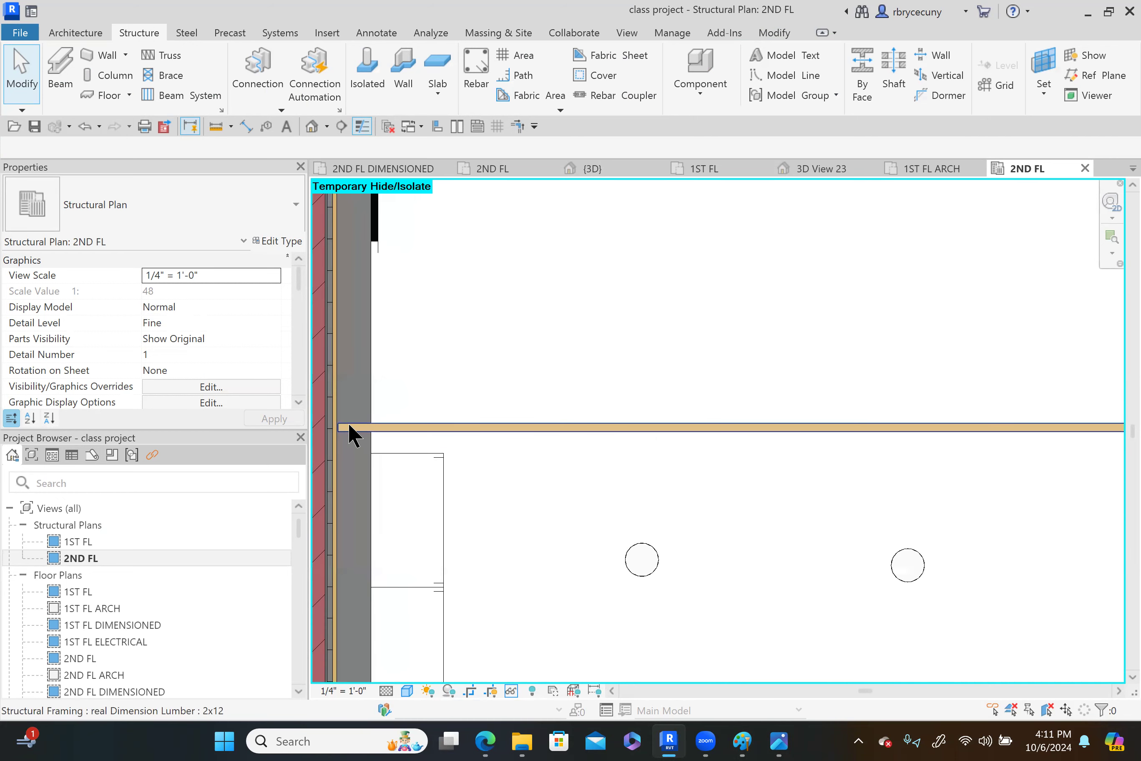
{"action": "scroll", "coordinate": [339, 425], "scroll_direction": "down", "scroll_amount": 2}
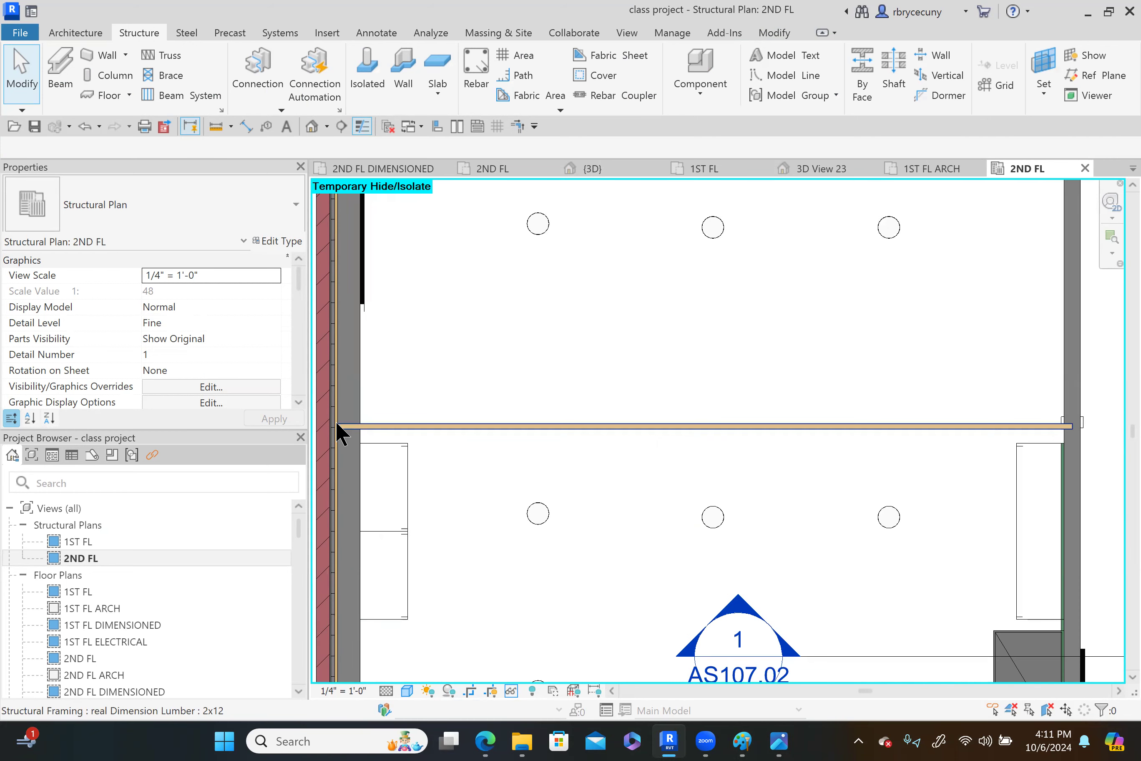
{"action": "scroll", "coordinate": [1031, 422], "scroll_direction": "up", "scroll_amount": 3}
{"action": "middle_click_drag", "start_coordinate": [906, 410], "coordinate": [663, 369]}
{"action": "left_click", "coordinate": [662, 368]}
{"action": "scroll", "coordinate": [786, 354], "scroll_direction": "up", "scroll_amount": 3}
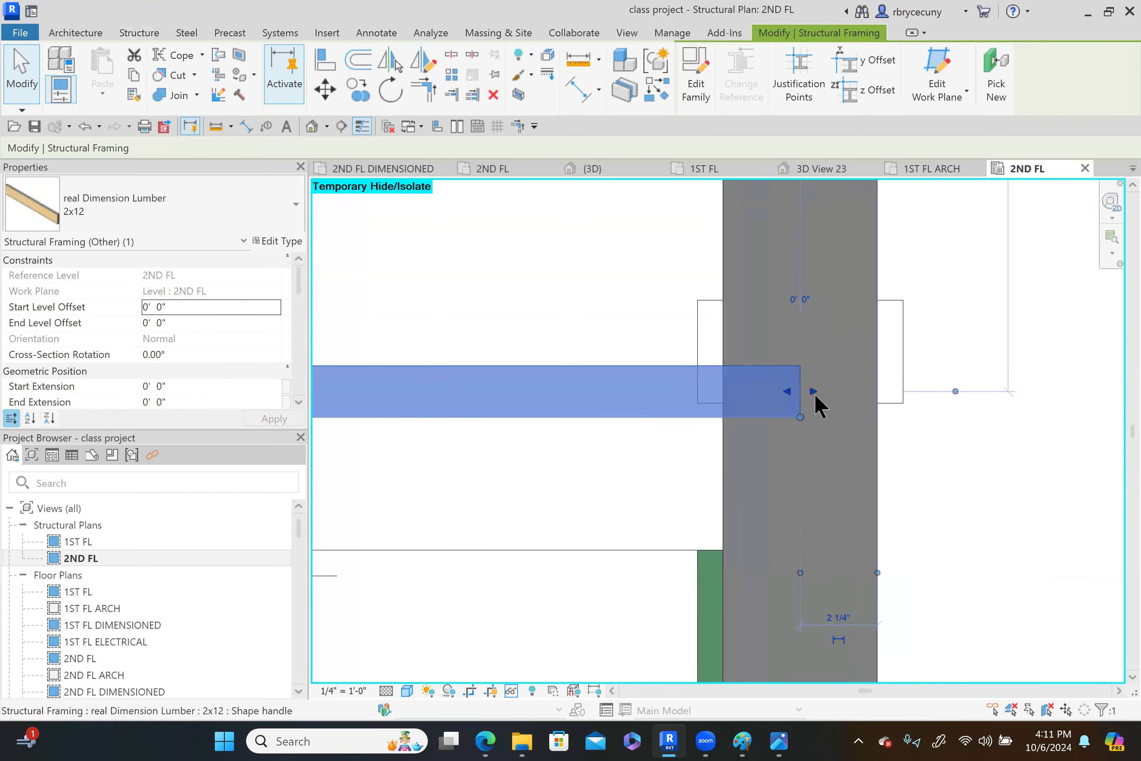
{"action": "left_click_drag", "start_coordinate": [813, 391], "coordinate": [861, 393]}
{"action": "scroll", "coordinate": [861, 393], "scroll_direction": "down", "scroll_amount": 5}
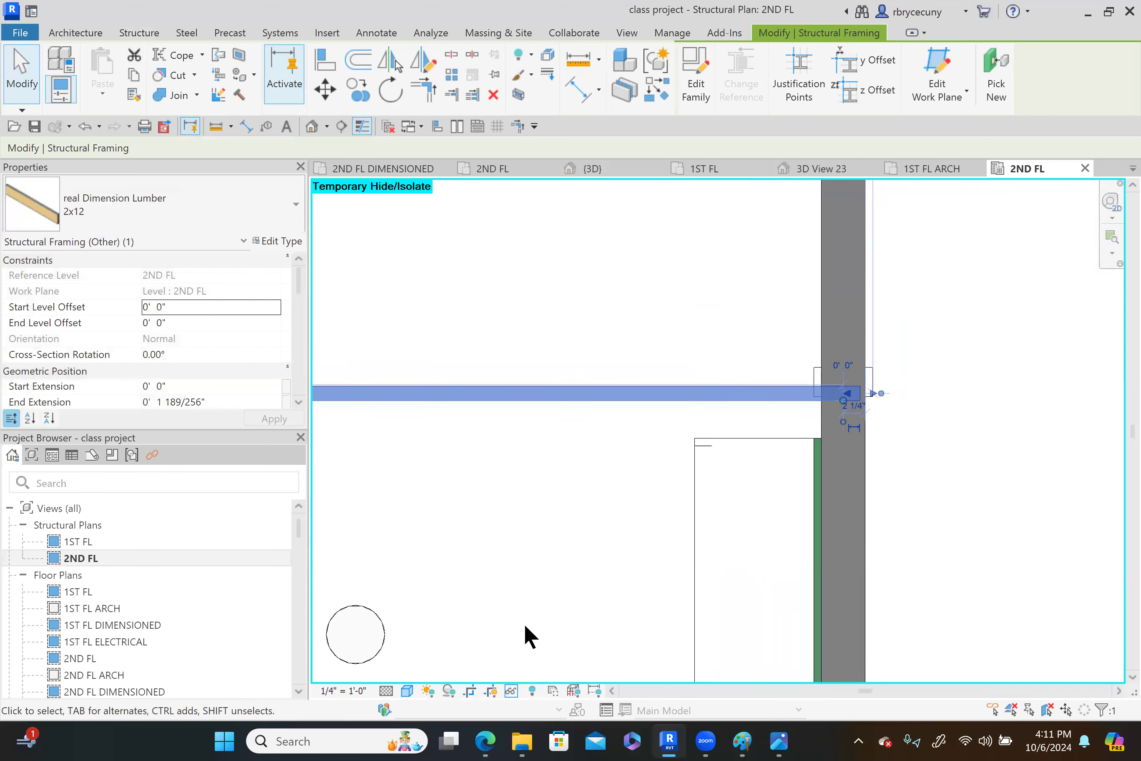
Set the structural plan's visual style to Hidden Line and check the extended joist end inside the interior wall
{"action": "left_click", "coordinate": [407, 691]}
{"action": "left_click", "coordinate": [438, 613]}
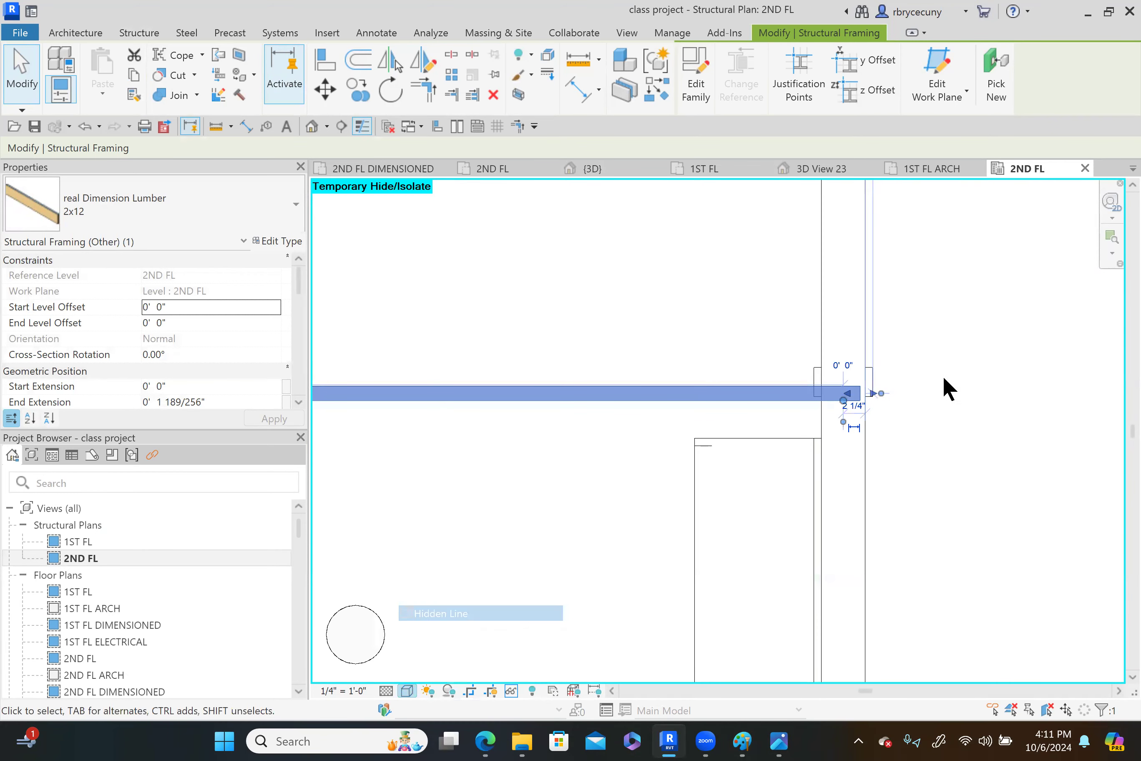
{"action": "scroll", "coordinate": [922, 375], "scroll_direction": "up", "scroll_amount": 3}
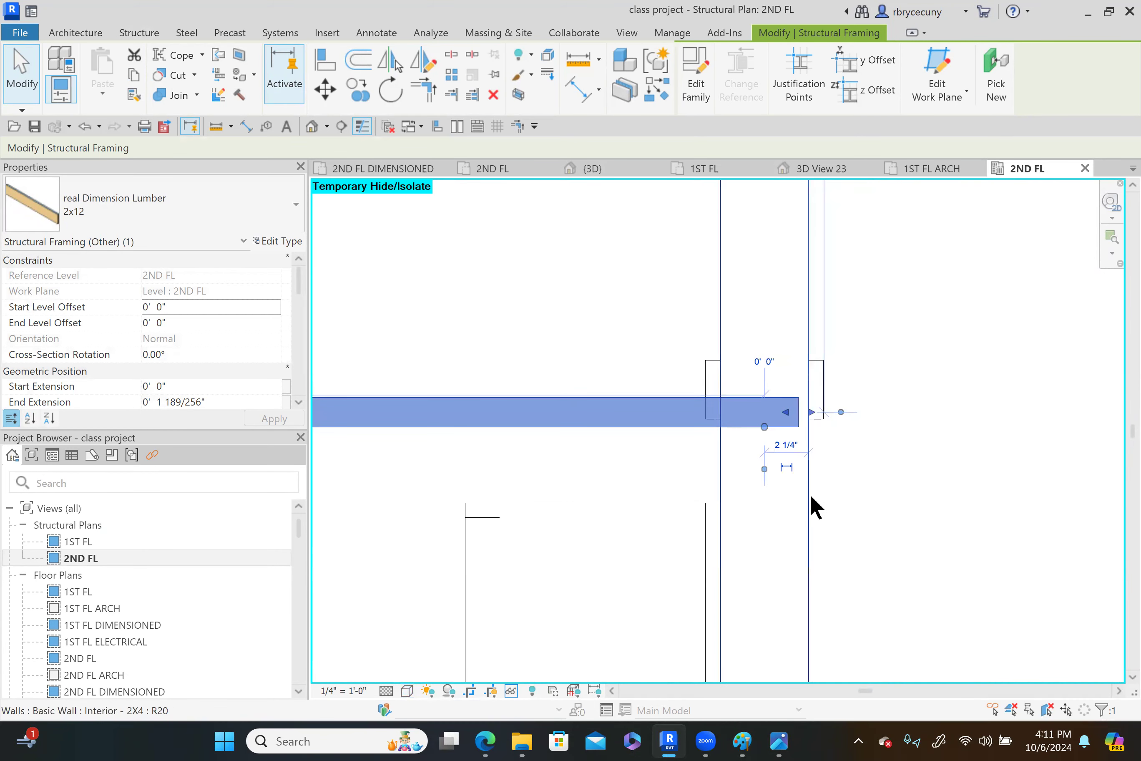
{"action": "scroll", "coordinate": [820, 397], "scroll_direction": "up", "scroll_amount": 2}
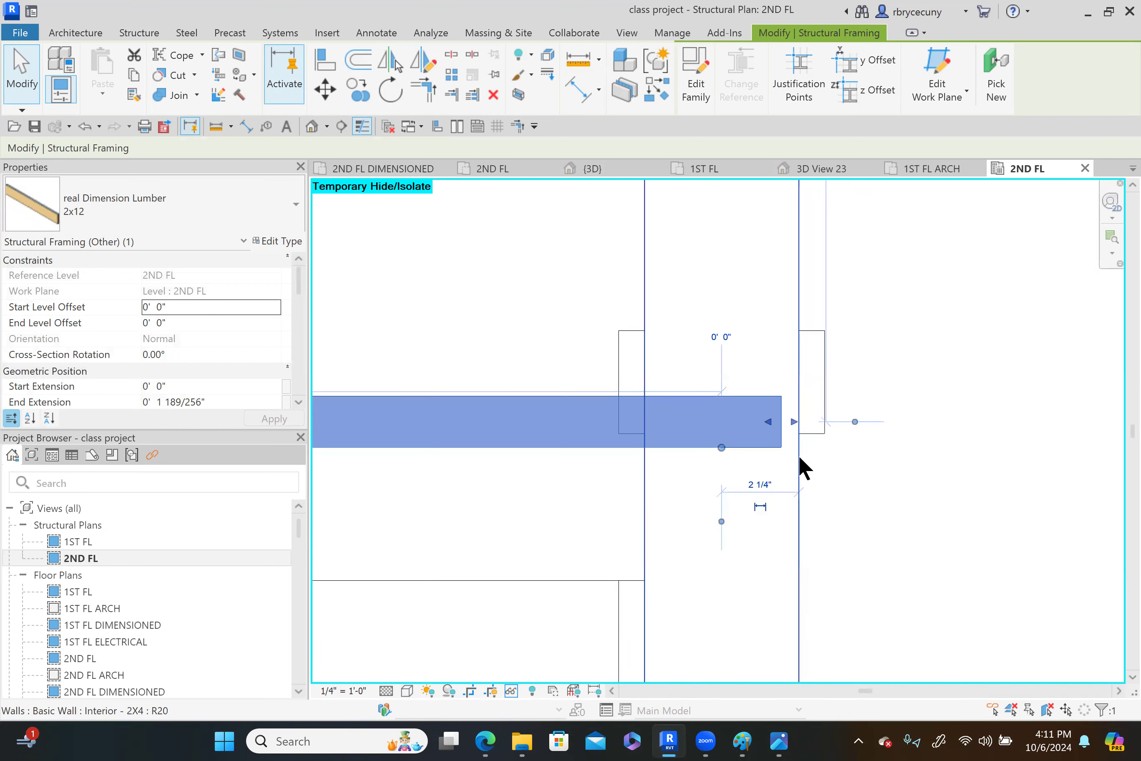
{"action": "scroll", "coordinate": [797, 456], "scroll_direction": "down", "scroll_amount": 4}
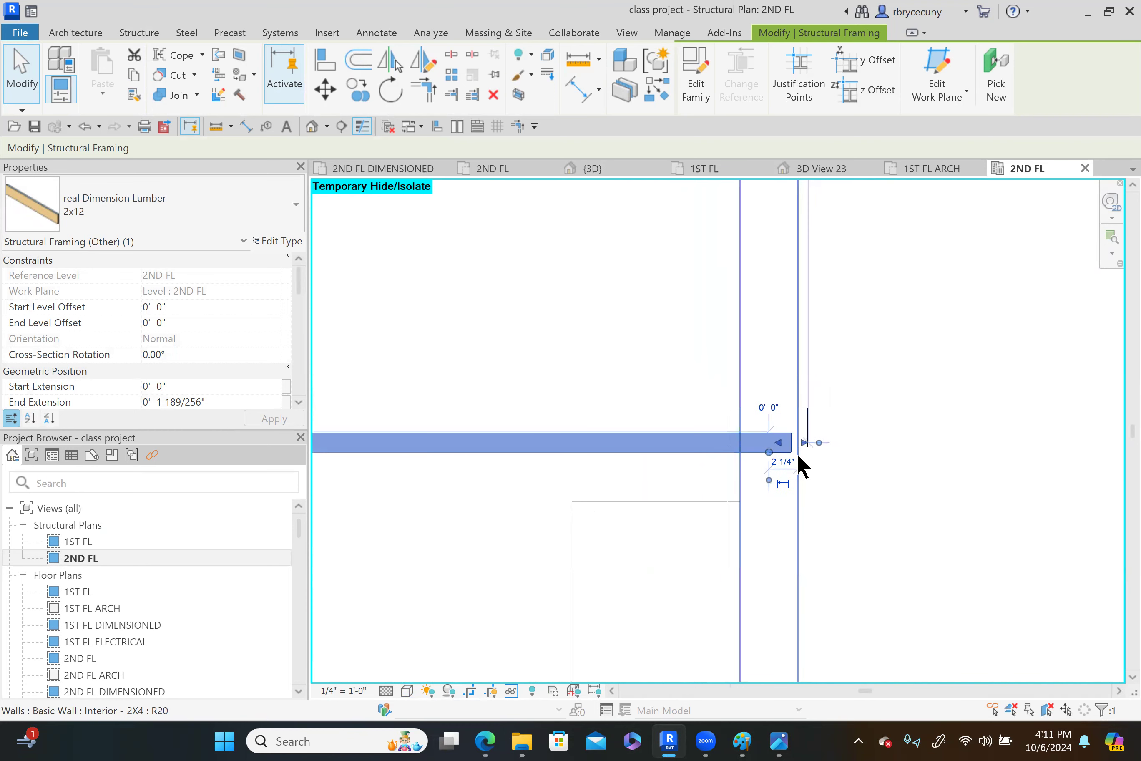
Switch the structural plan to Wireframe and examine how the joist end sits within the wall
{"action": "left_click", "coordinate": [407, 691]}
{"action": "left_click", "coordinate": [410, 598]}
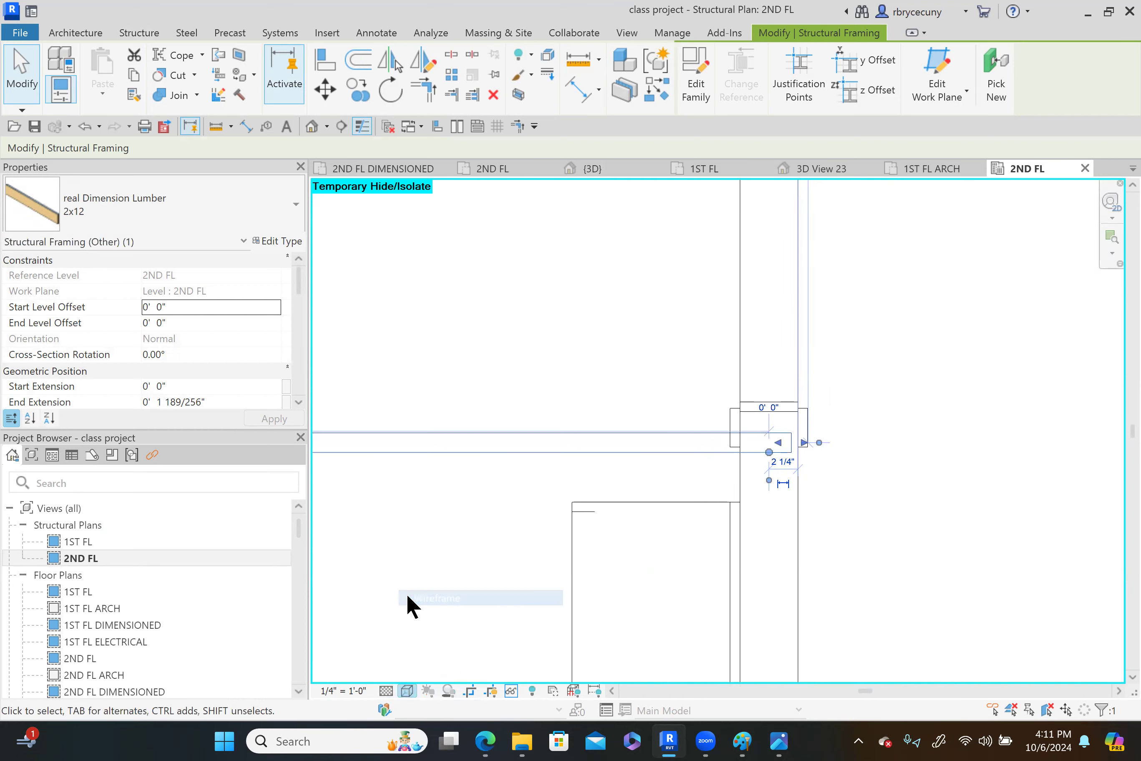
{"action": "scroll", "coordinate": [806, 422], "scroll_direction": "up", "scroll_amount": 5}
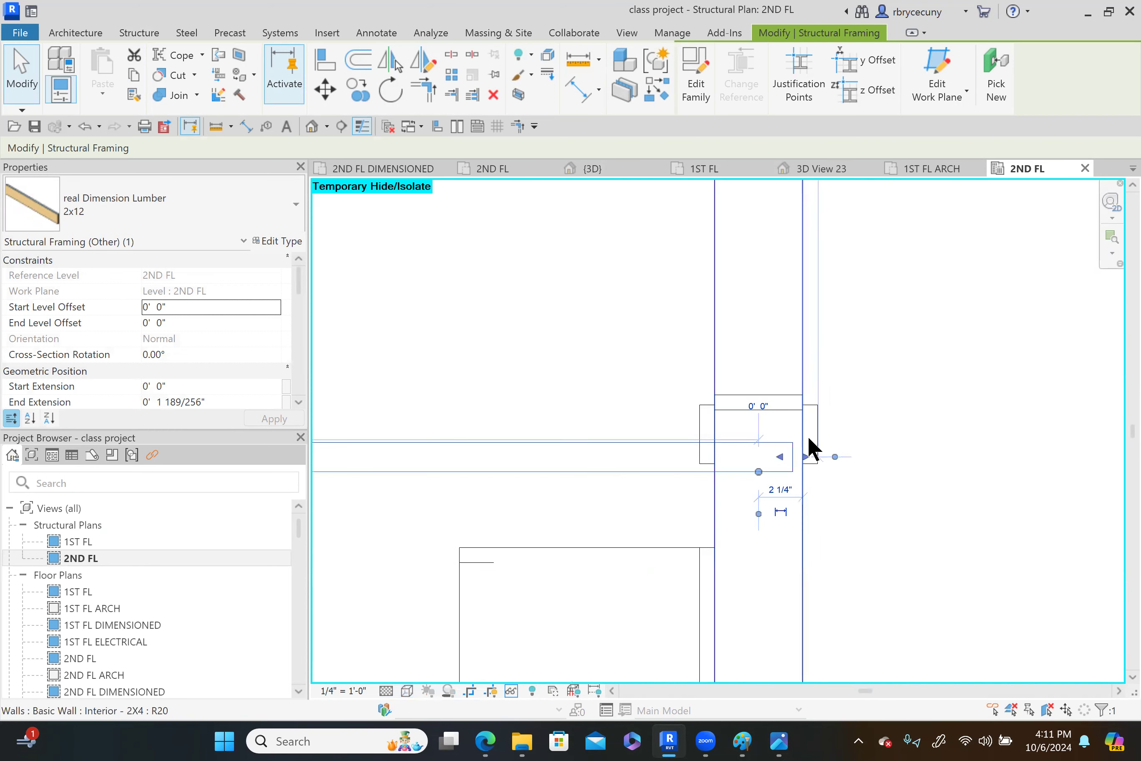
{"action": "scroll", "coordinate": [780, 475], "scroll_direction": "down", "scroll_amount": 6}
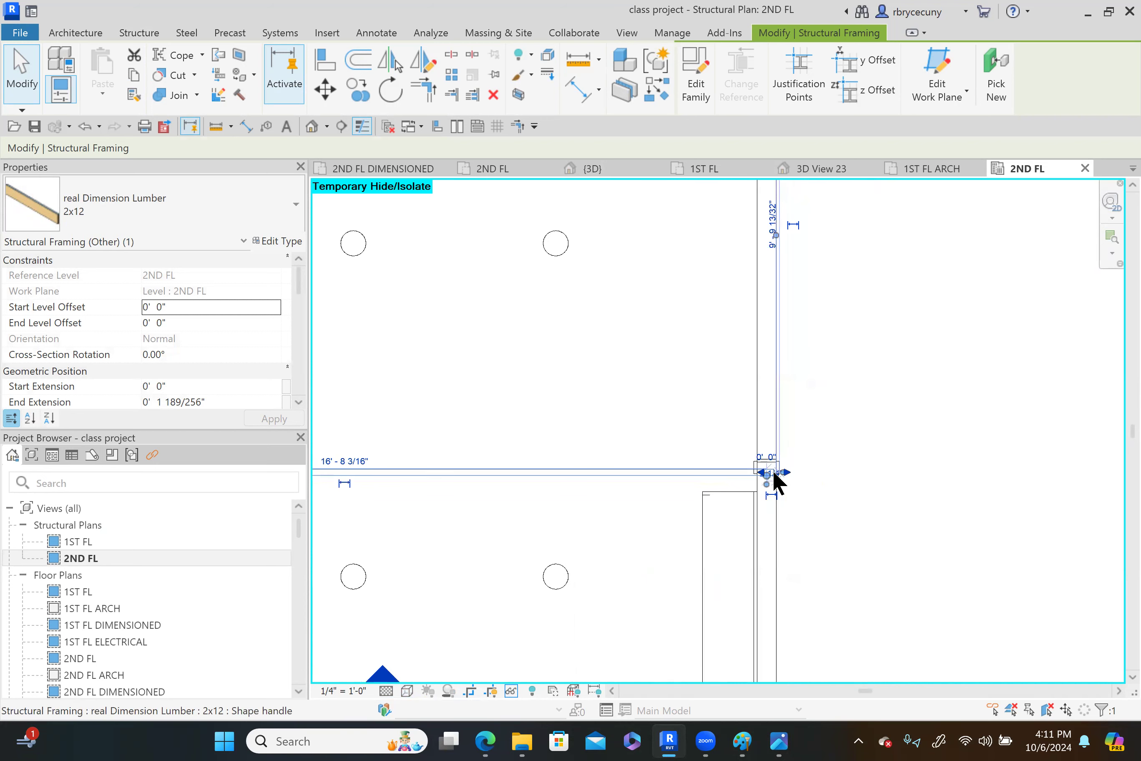
Return the structural plan's visual style to Hidden Line
{"action": "left_click", "coordinate": [407, 690]}
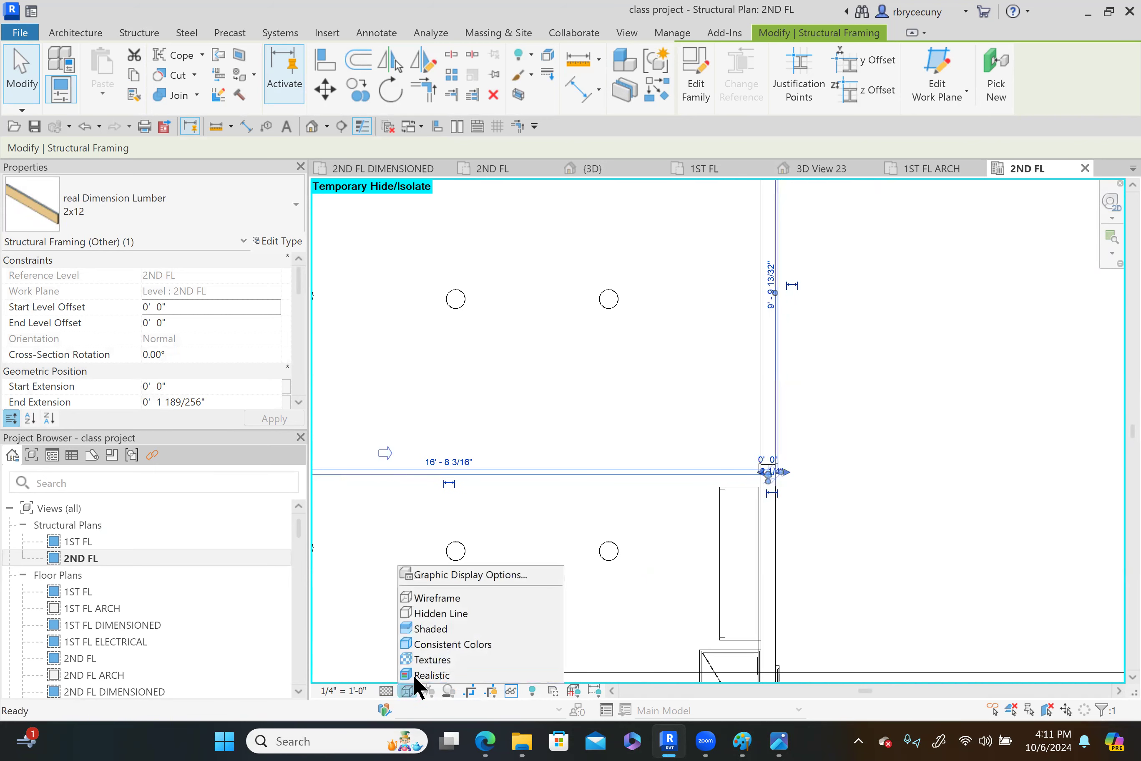
{"action": "left_click", "coordinate": [421, 616]}
{"action": "middle_click_drag", "start_coordinate": [683, 502], "coordinate": [739, 451]}
{"action": "scroll", "coordinate": [739, 451], "scroll_direction": "down", "scroll_amount": 3}
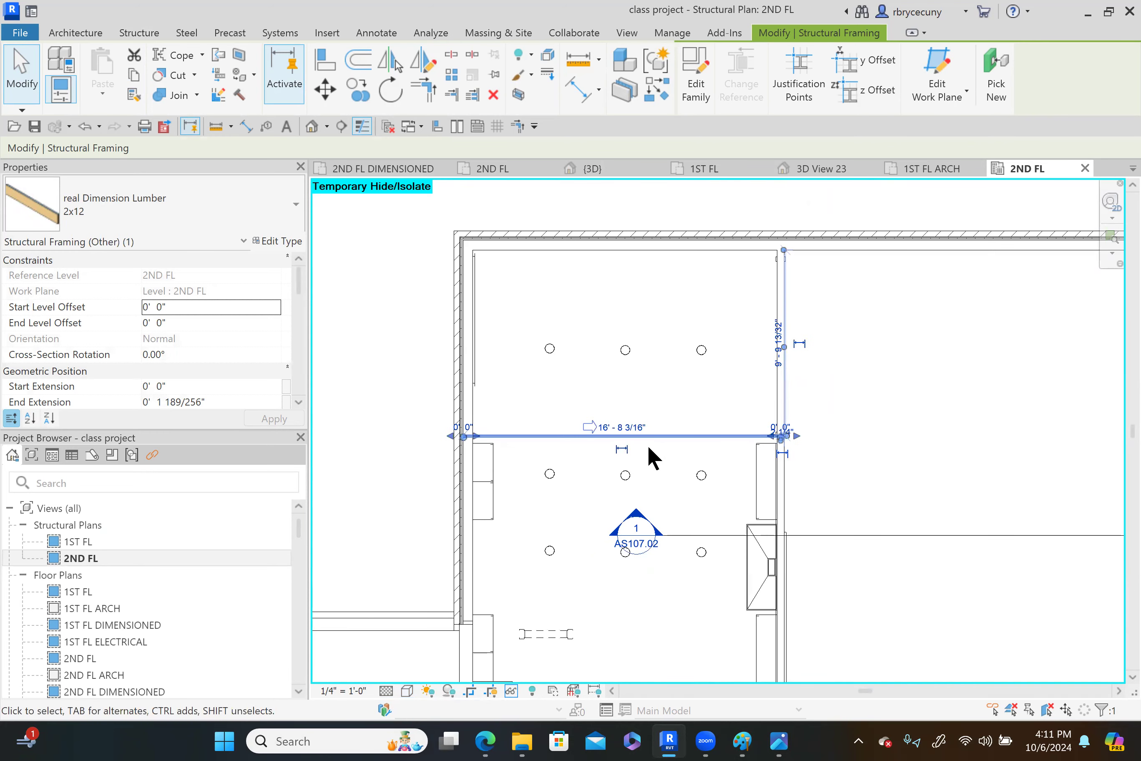
Switch to the {3D} view and reset its temporary hide/isolate
{"action": "left_click", "coordinate": [608, 168]}
{"action": "left_click", "coordinate": [673, 437]}
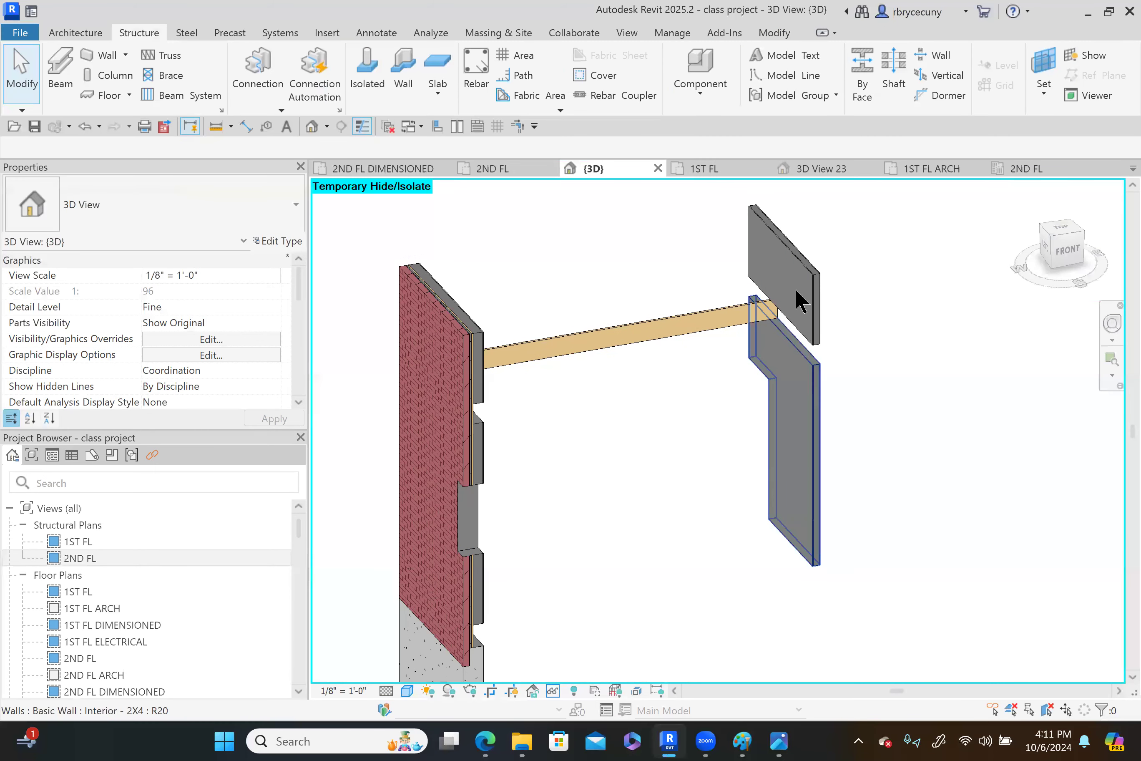
{"action": "scroll", "coordinate": [460, 385], "scroll_direction": "down", "scroll_amount": 2}
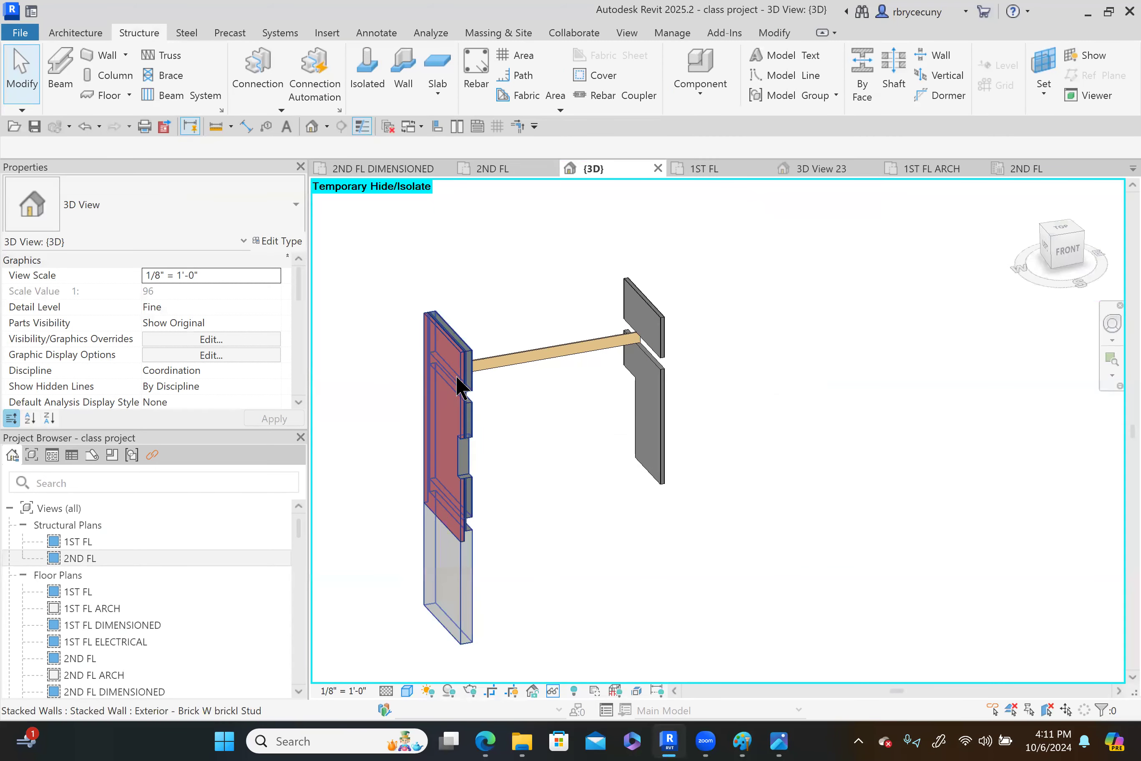
{"action": "scroll", "coordinate": [460, 385], "scroll_direction": "down", "scroll_amount": 2}
{"action": "left_click", "coordinate": [552, 692]}
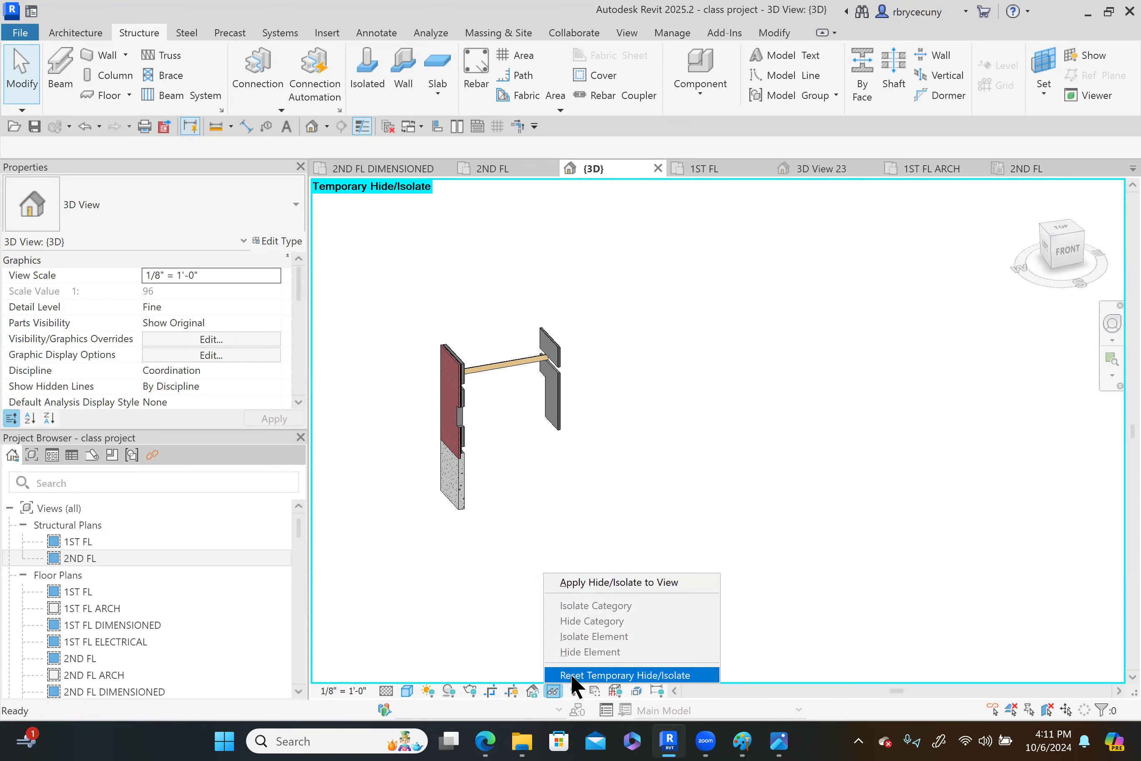
{"action": "left_click", "coordinate": [574, 676]}
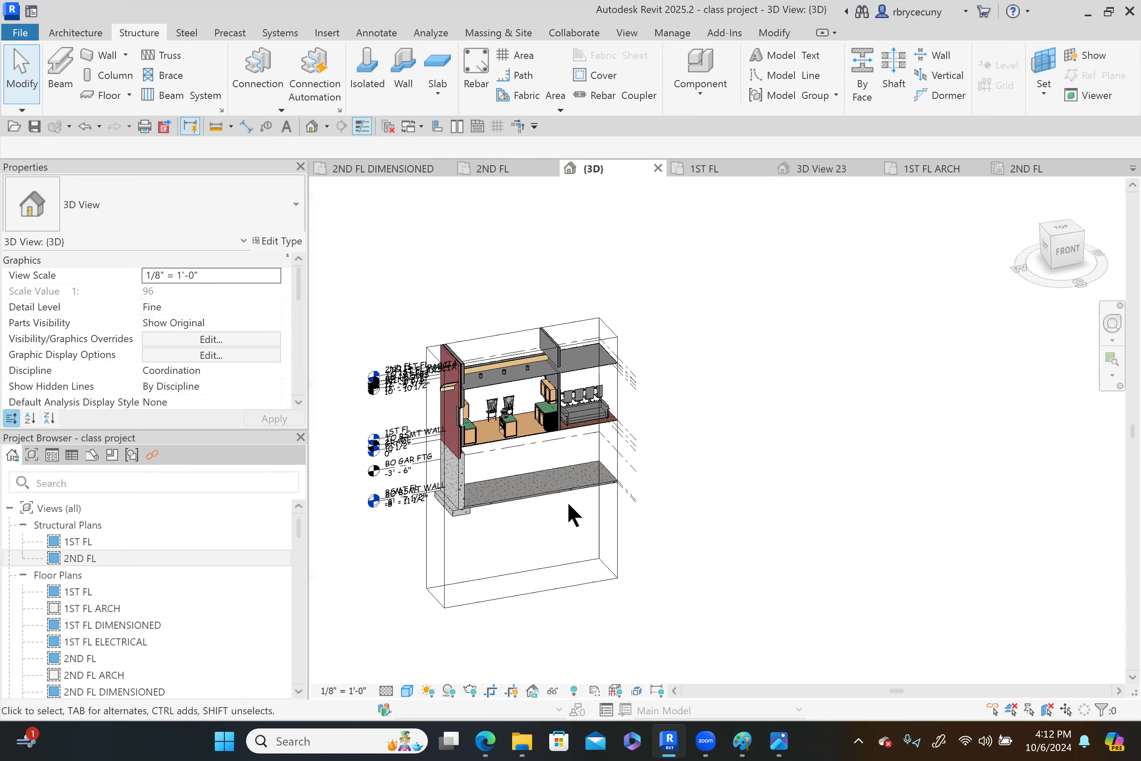
Temporarily hide the first-floor GWB ceiling element below the joist in the 3D view
{"action": "scroll", "coordinate": [517, 371], "scroll_direction": "up", "scroll_amount": 6}
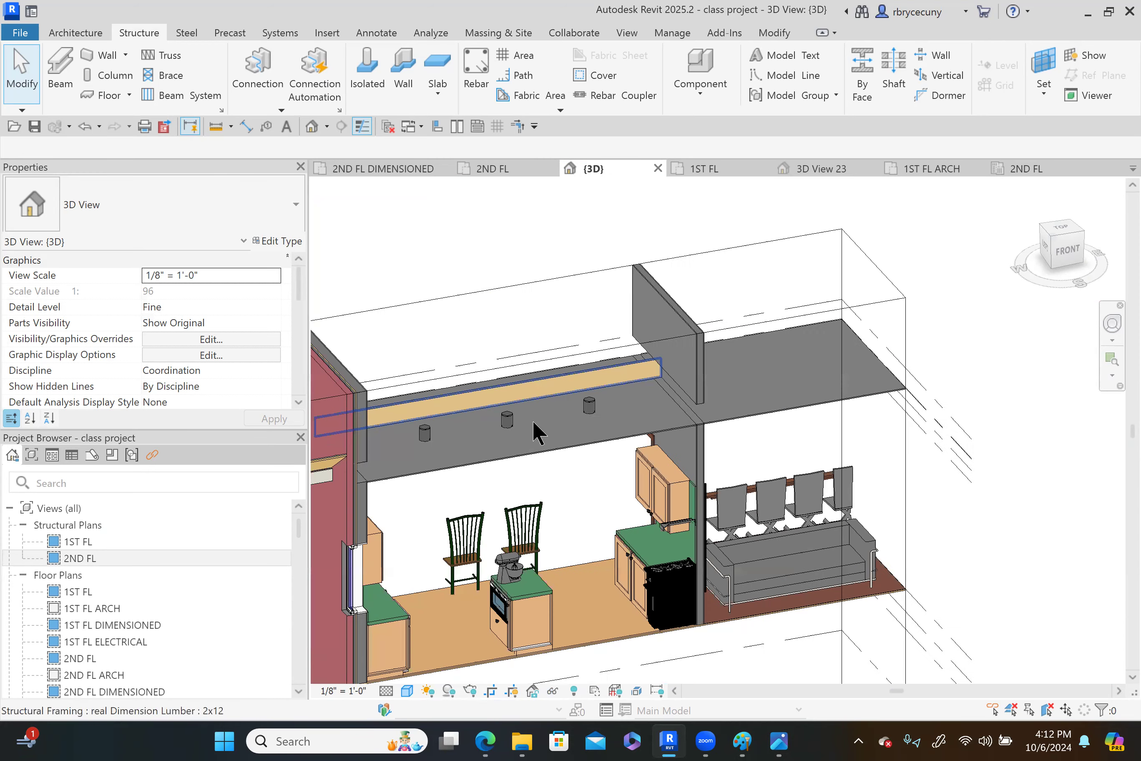
{"action": "middle_click_drag", "start_coordinate": [532, 419], "coordinate": [751, 338]}
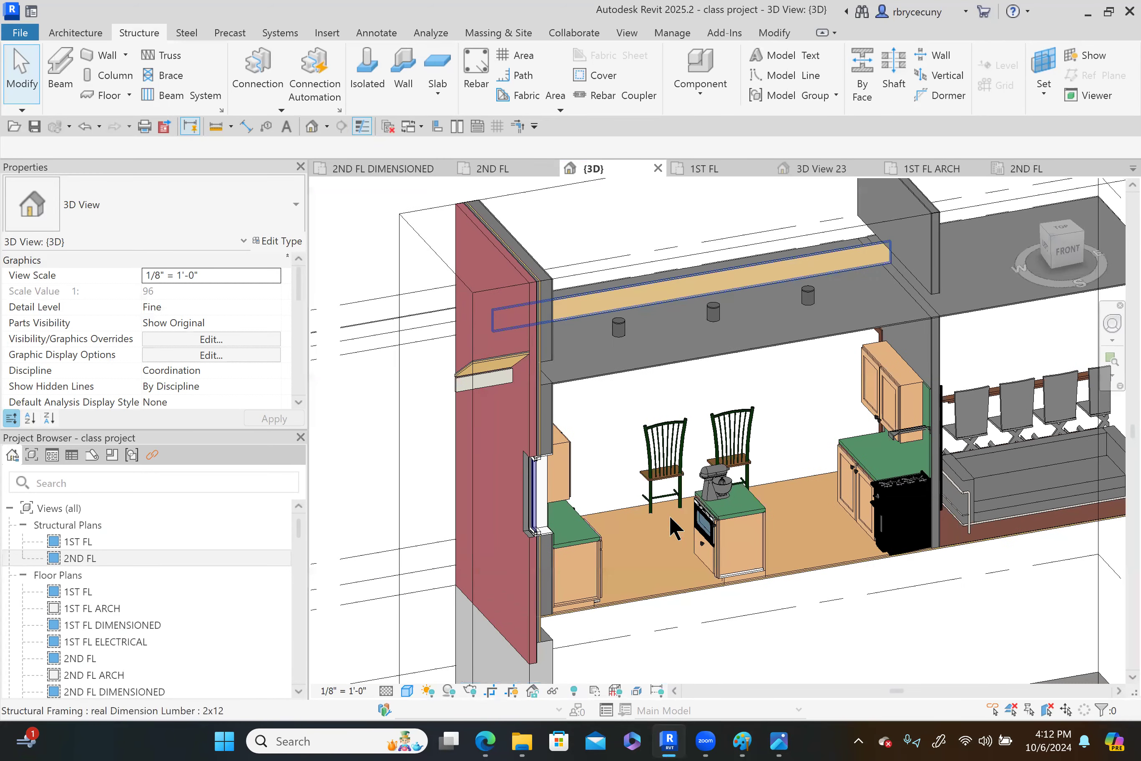
{"action": "scroll", "coordinate": [671, 517], "scroll_direction": "down", "scroll_amount": 5}
{"action": "middle_click_drag", "start_coordinate": [760, 465], "coordinate": [759, 488]}
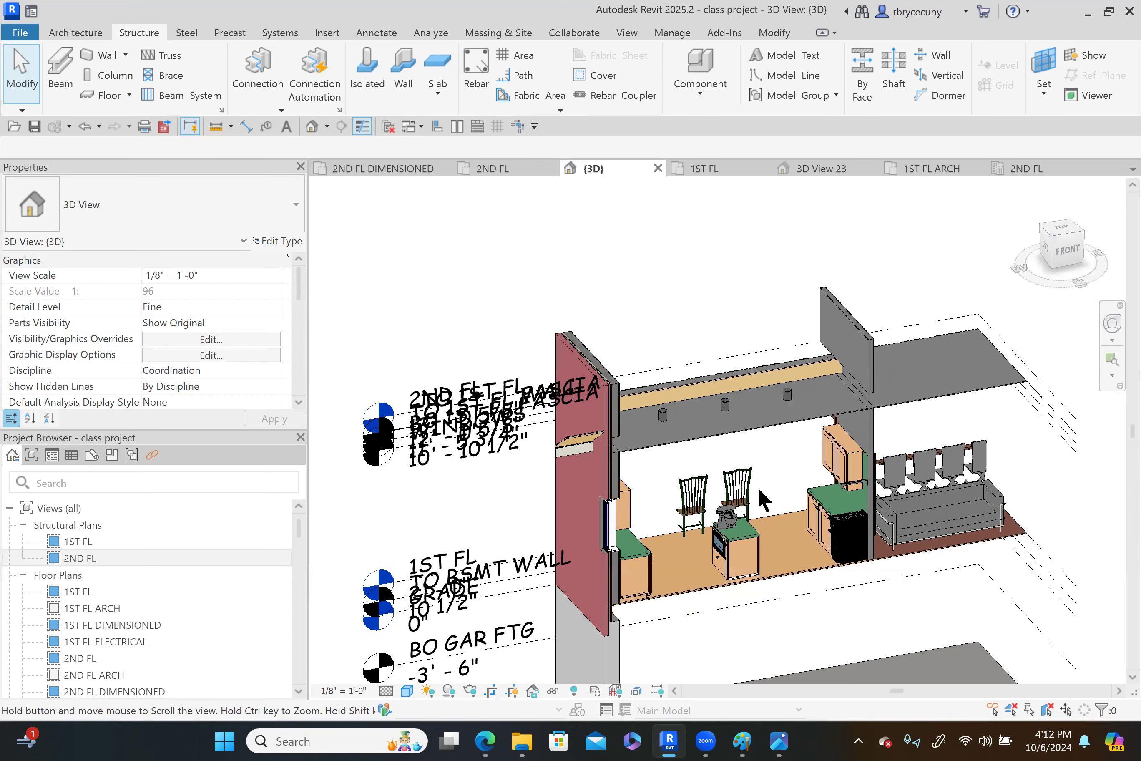
{"action": "left_click", "coordinate": [796, 506]}
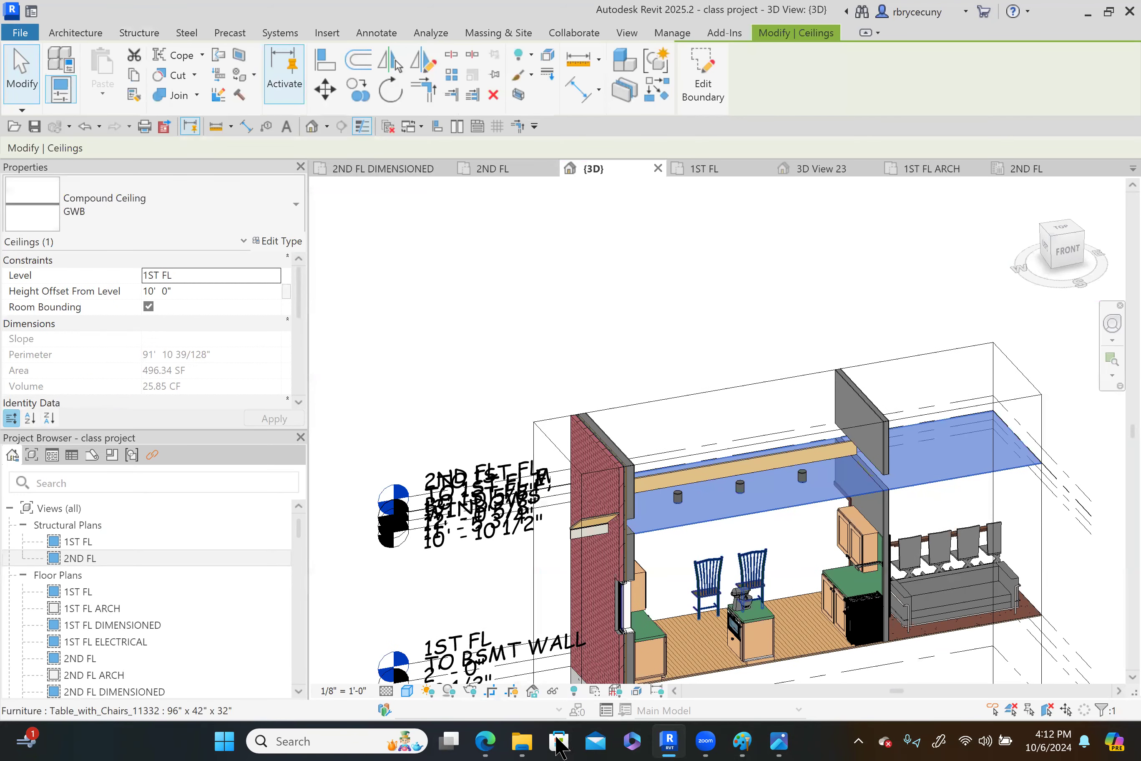
{"action": "left_click", "coordinate": [552, 691]}
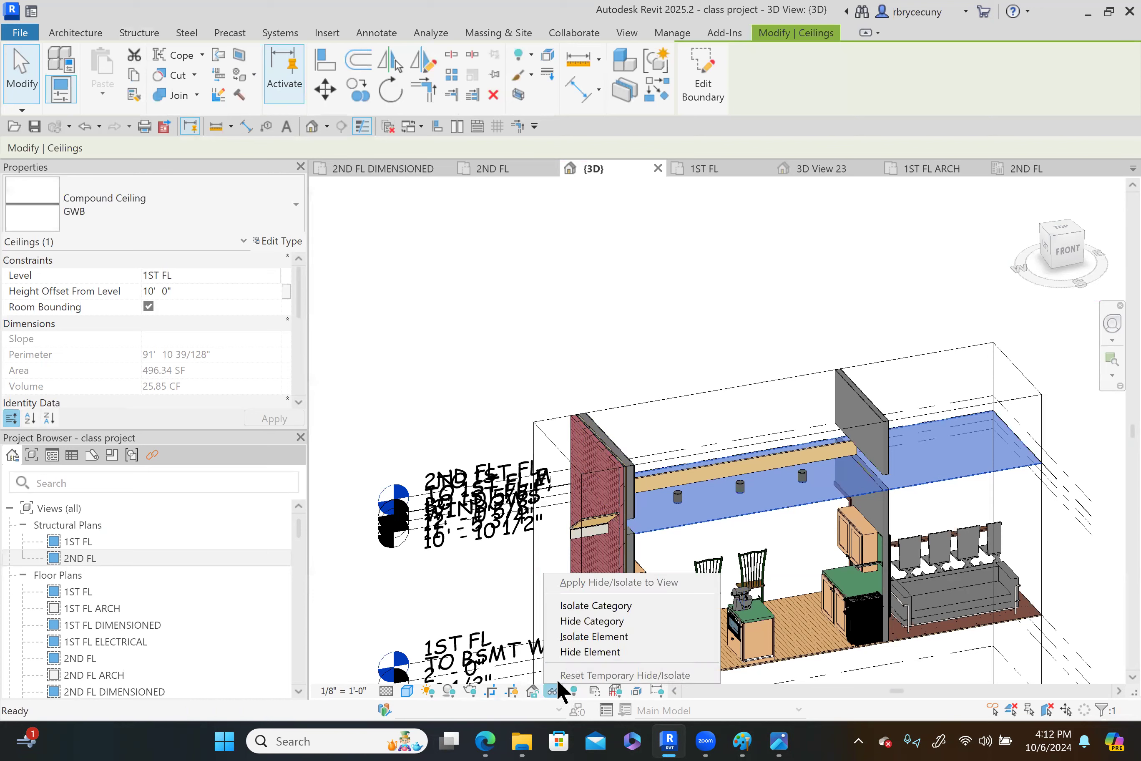
{"action": "left_click", "coordinate": [565, 655]}
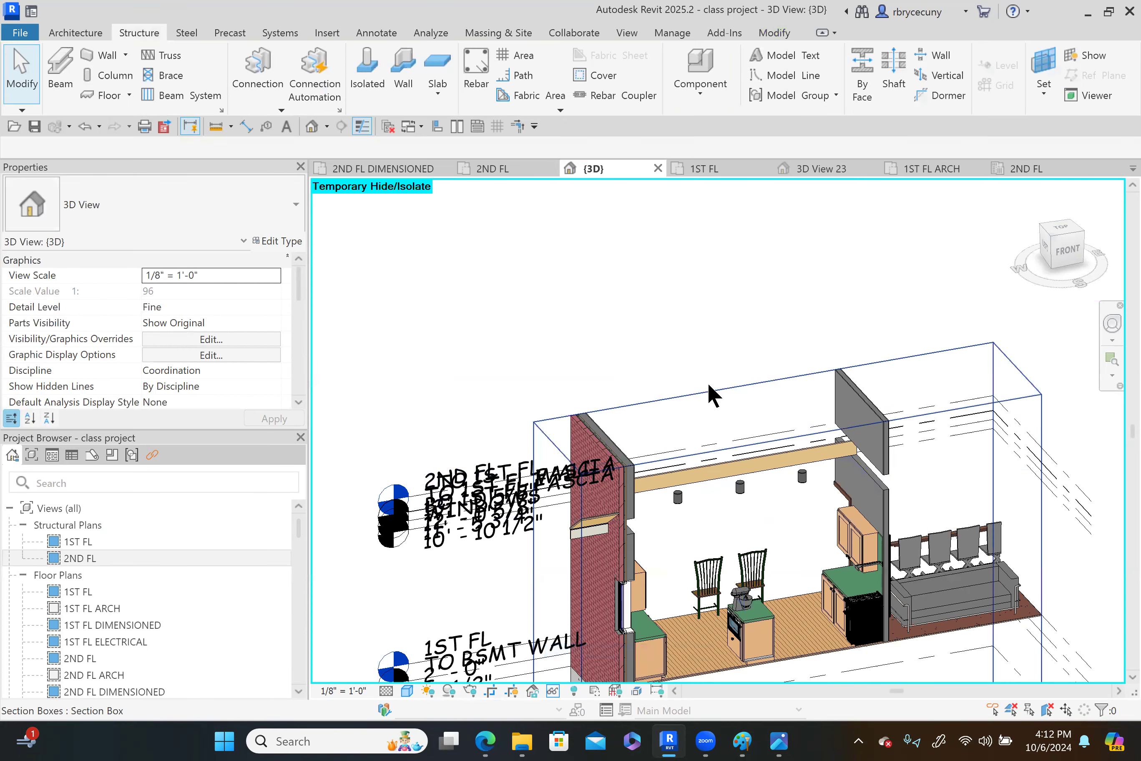
Extend the section box of the 3D view outward at the front to uncover more of the house around the joist
{"action": "left_click", "coordinate": [731, 444]}
{"action": "scroll", "coordinate": [739, 446], "scroll_direction": "down", "scroll_amount": 2}
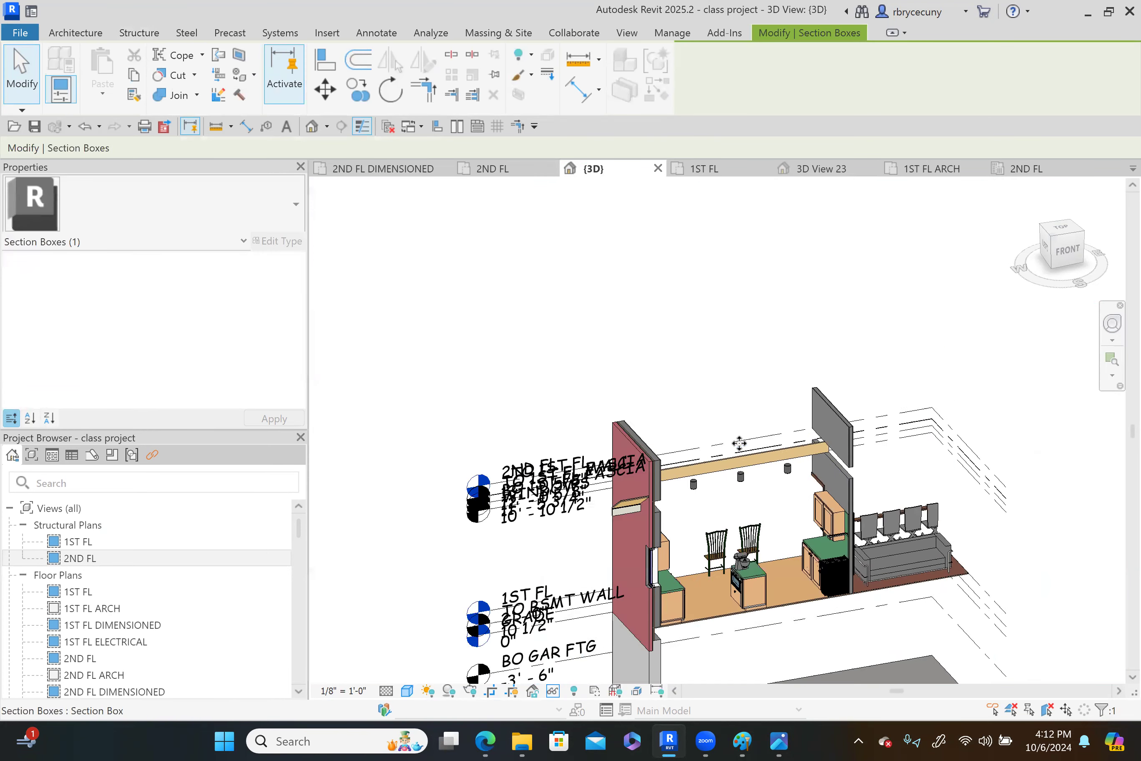
{"action": "left_click_drag", "start_coordinate": [751, 594], "coordinate": [830, 670]}
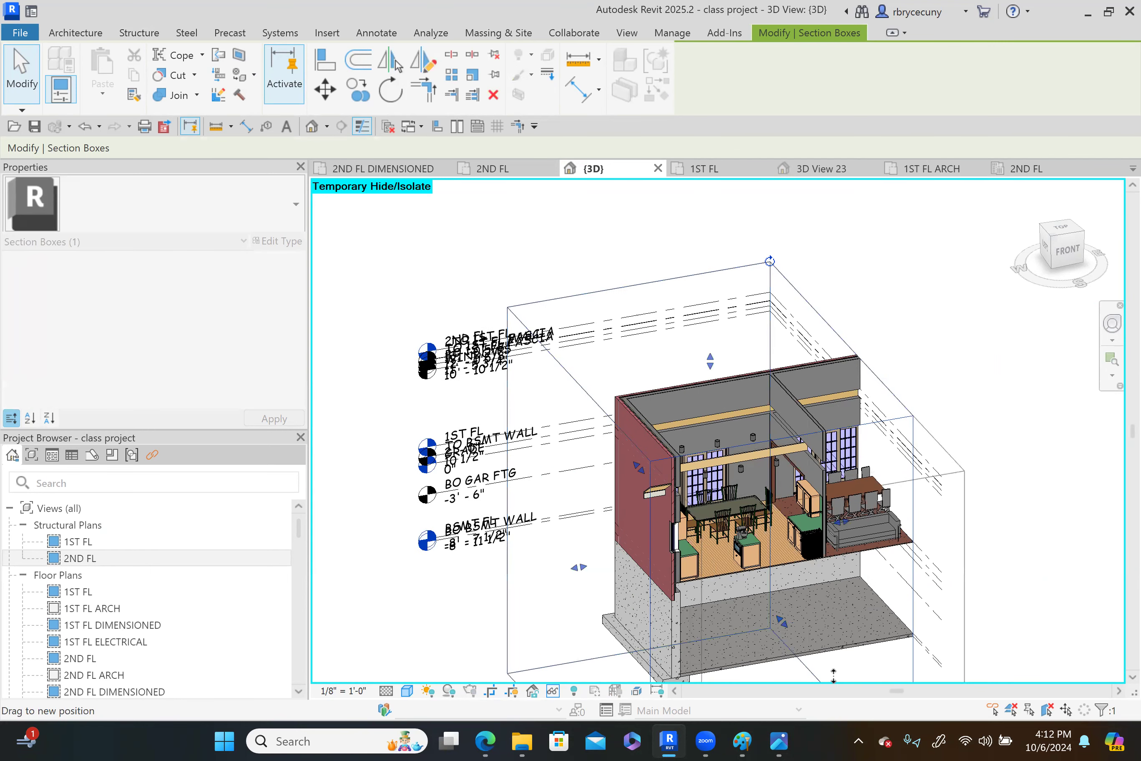
{"action": "scroll", "coordinate": [738, 478], "scroll_direction": "up", "scroll_amount": 3}
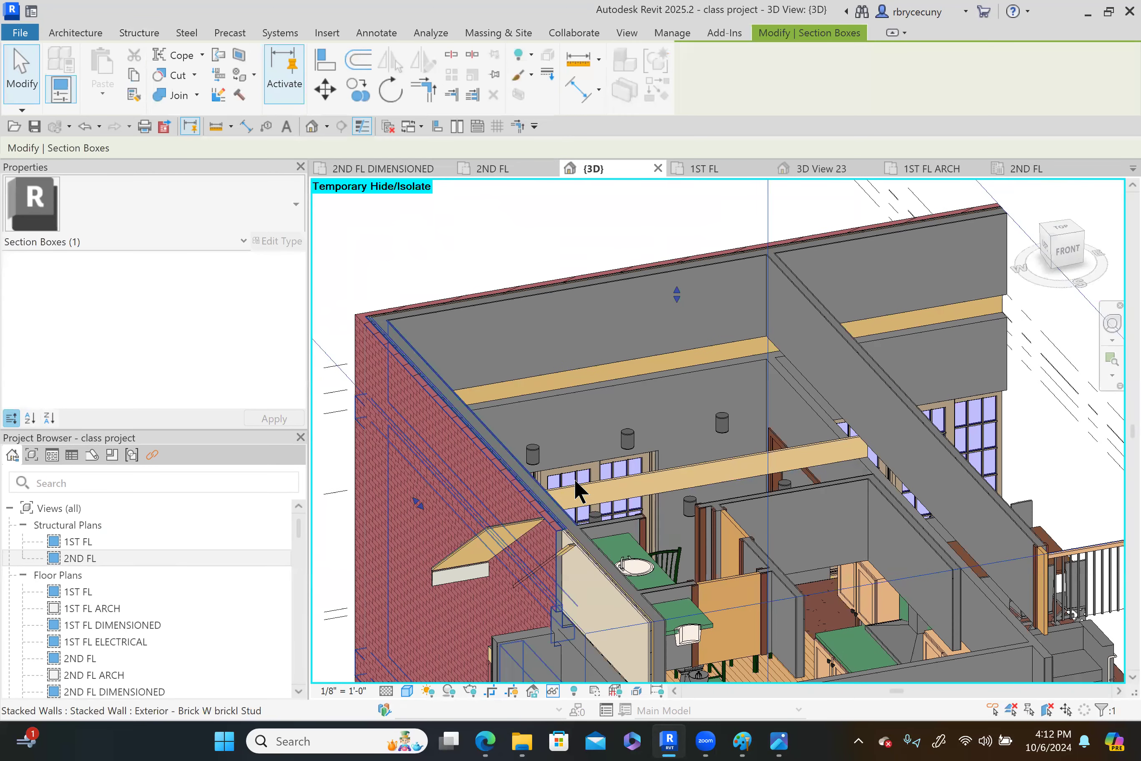
{"action": "scroll", "coordinate": [875, 452], "scroll_direction": "down", "scroll_amount": 1}
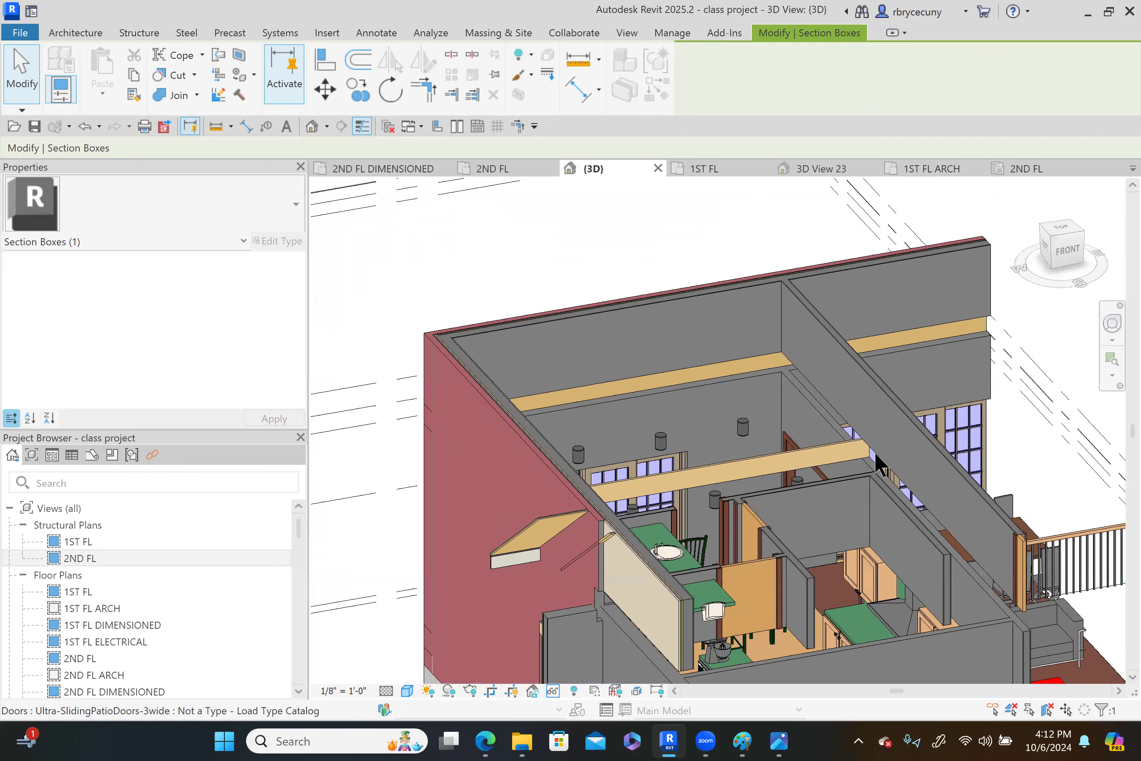
{"action": "scroll", "coordinate": [877, 453], "scroll_direction": "down", "scroll_amount": 4}
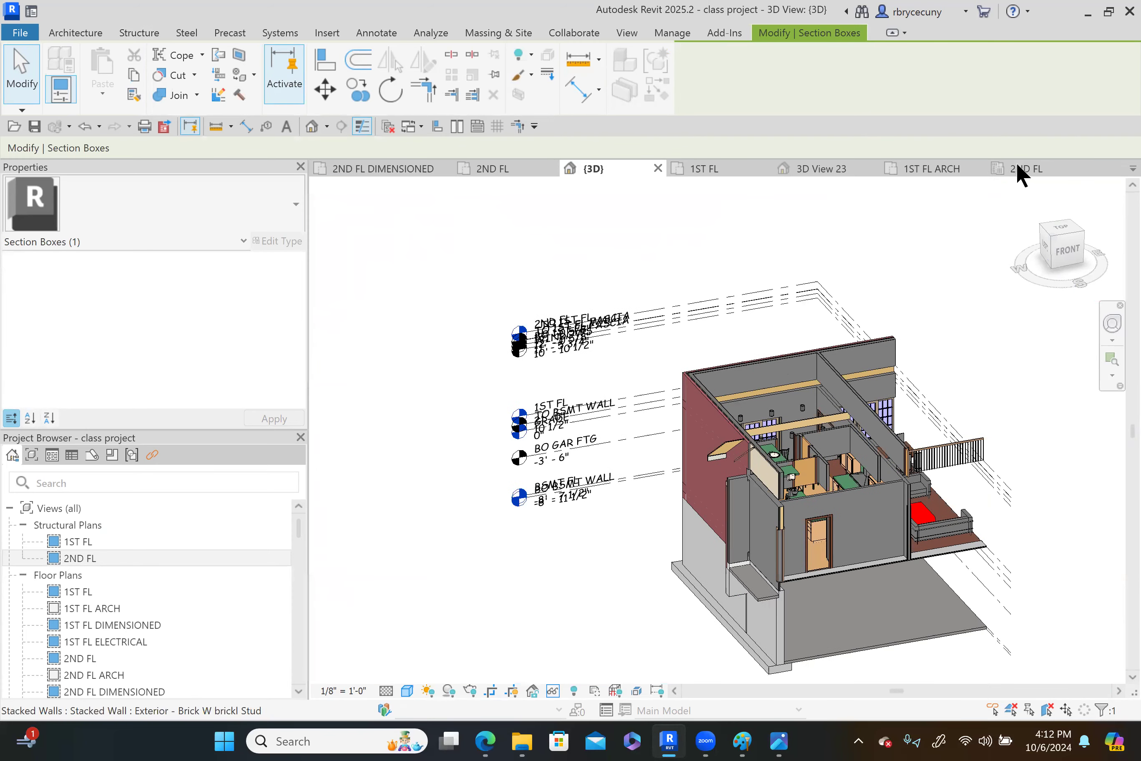
View the floor-framing1-n.jpg reference image in Photos, close it from view, and switch to the beam load sketch in Paint
{"action": "left_click", "coordinate": [779, 741]}
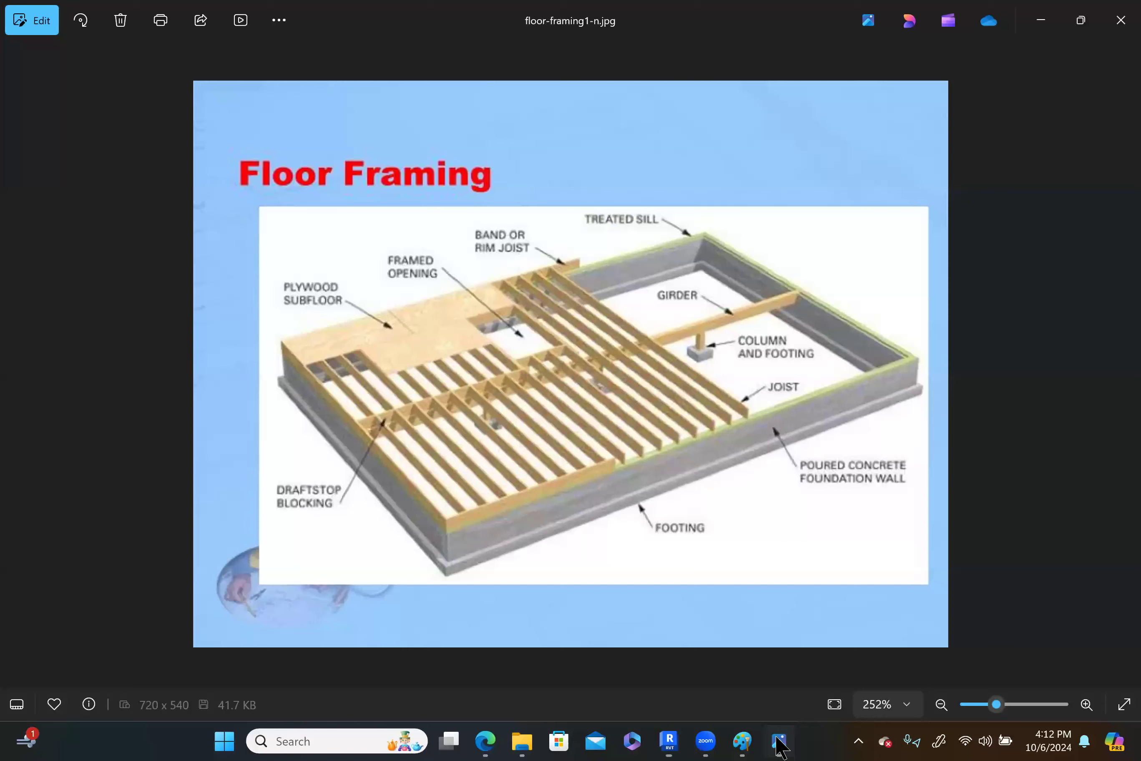
{"action": "left_click", "coordinate": [1039, 24]}
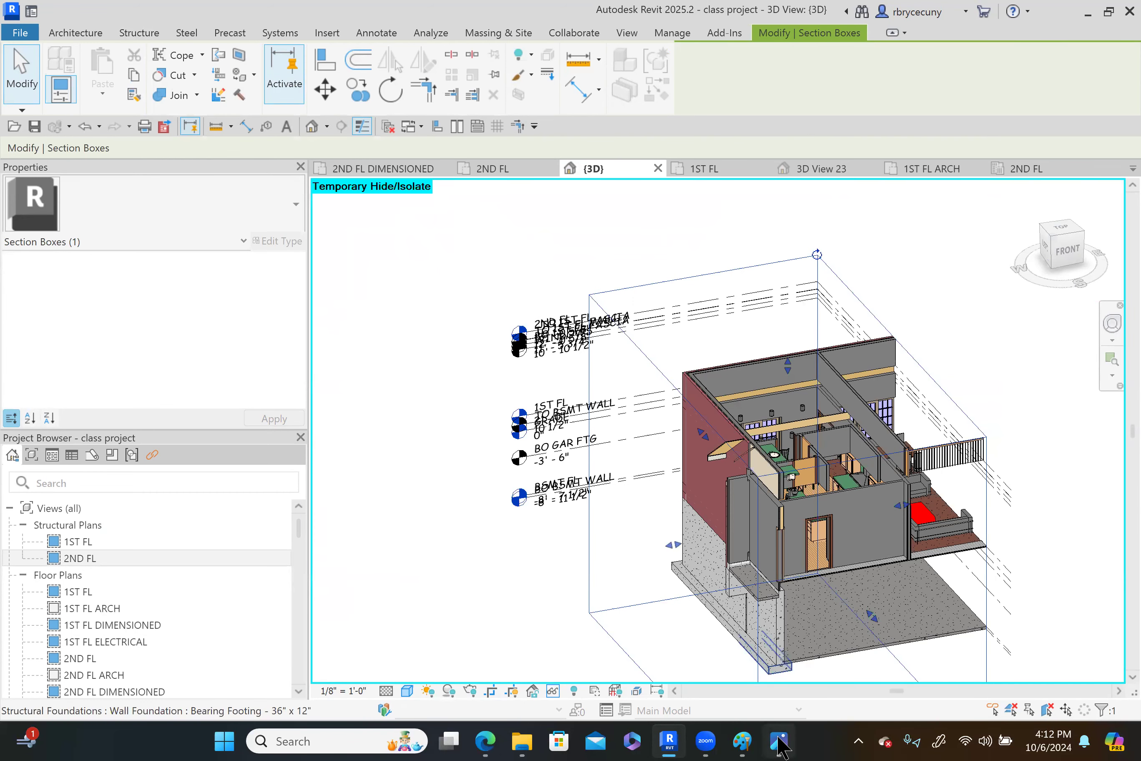
{"action": "left_click", "coordinate": [743, 742]}
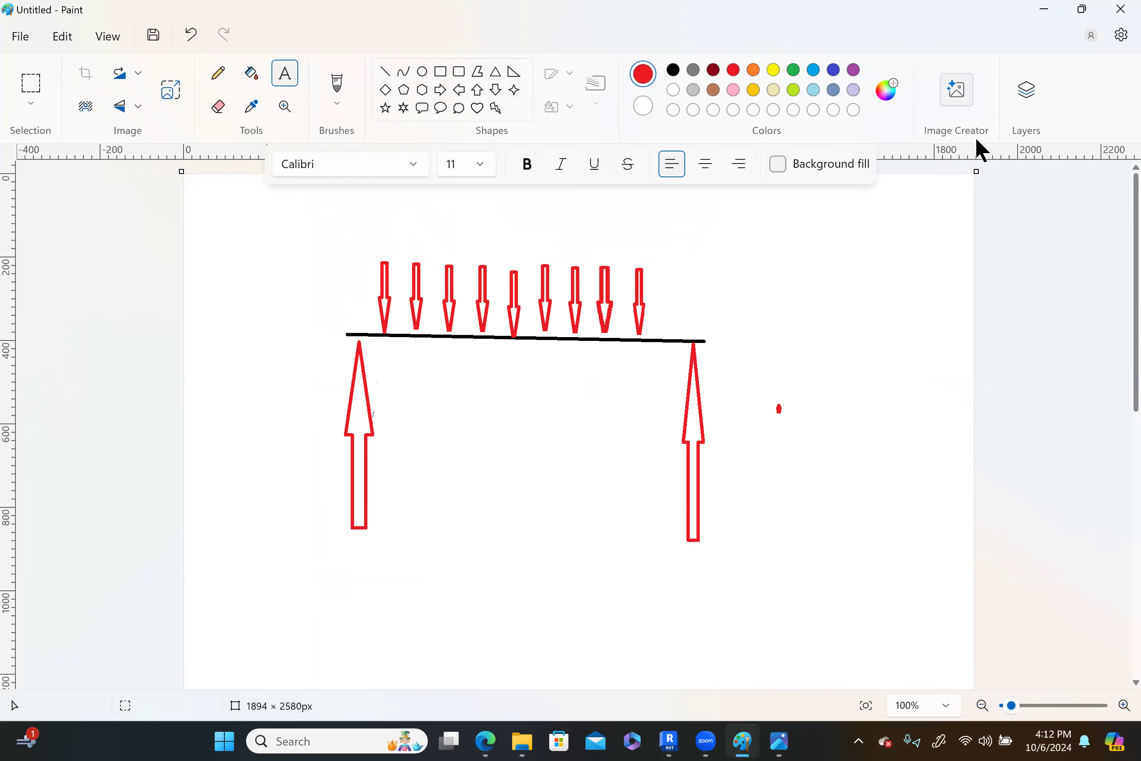
{"action": "scroll", "coordinate": [657, 257], "scroll_direction": "down", "scroll_amount": 3}
{"action": "scroll", "coordinate": [657, 257], "scroll_direction": "up", "scroll_amount": 3}
{"action": "left_click", "coordinate": [20, 36]}
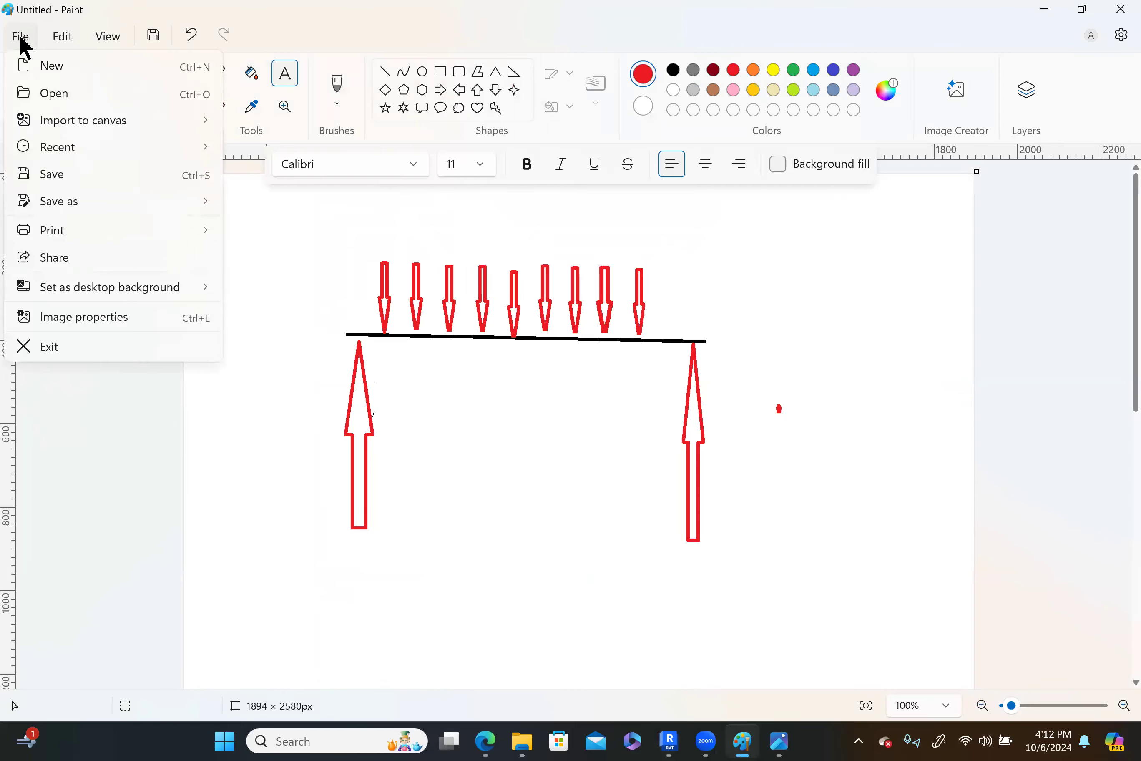
{"action": "left_click", "coordinate": [45, 93]}
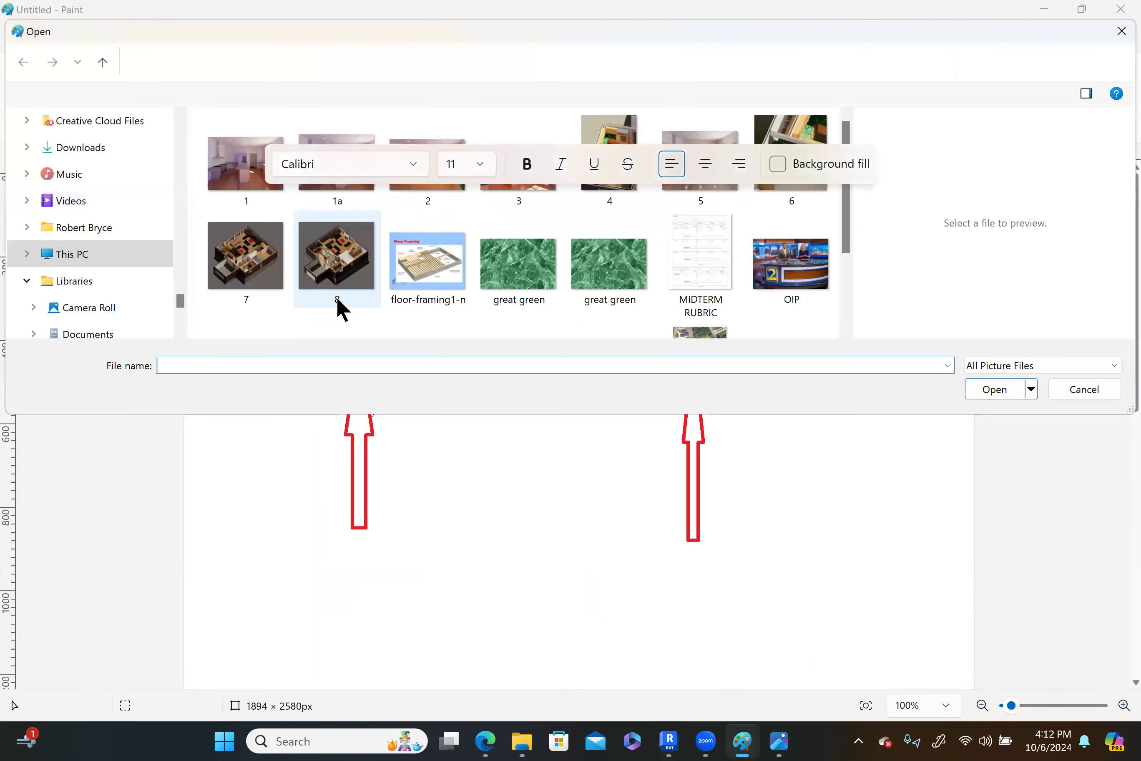
{"action": "scroll", "coordinate": [567, 290], "scroll_direction": "down", "scroll_amount": 2}
{"action": "scroll", "coordinate": [579, 270], "scroll_direction": "up", "scroll_amount": 2}
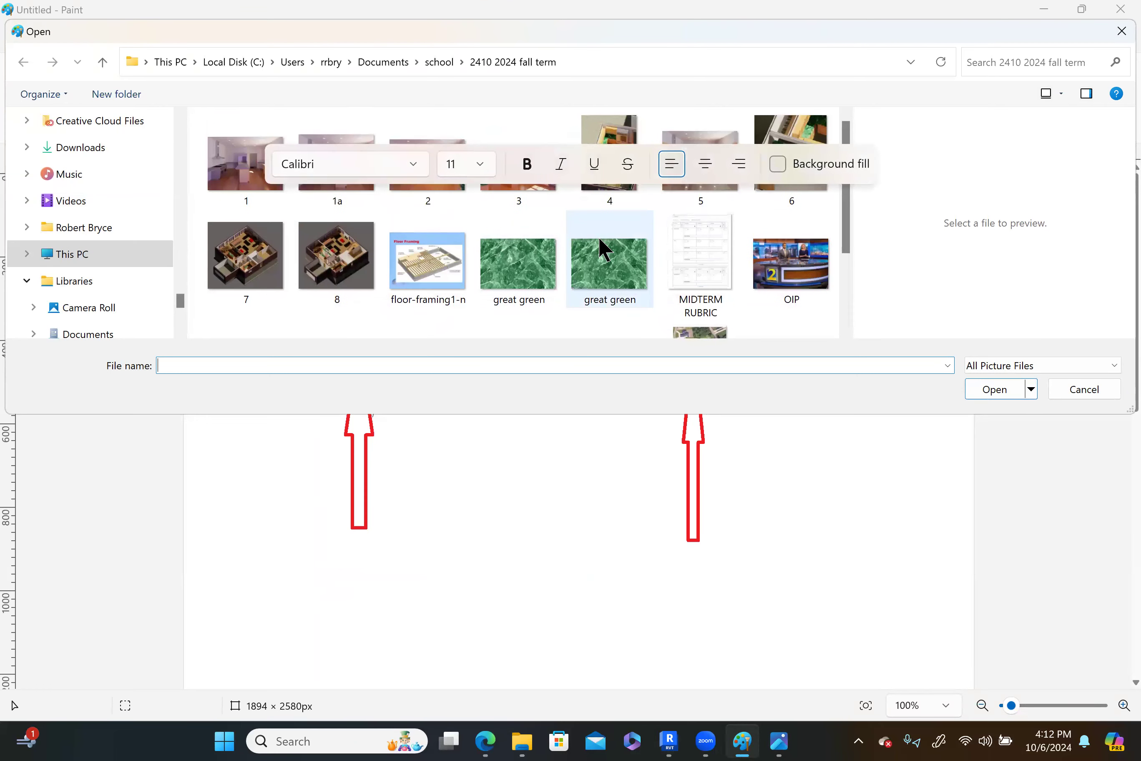
{"action": "left_click", "coordinate": [1122, 32]}
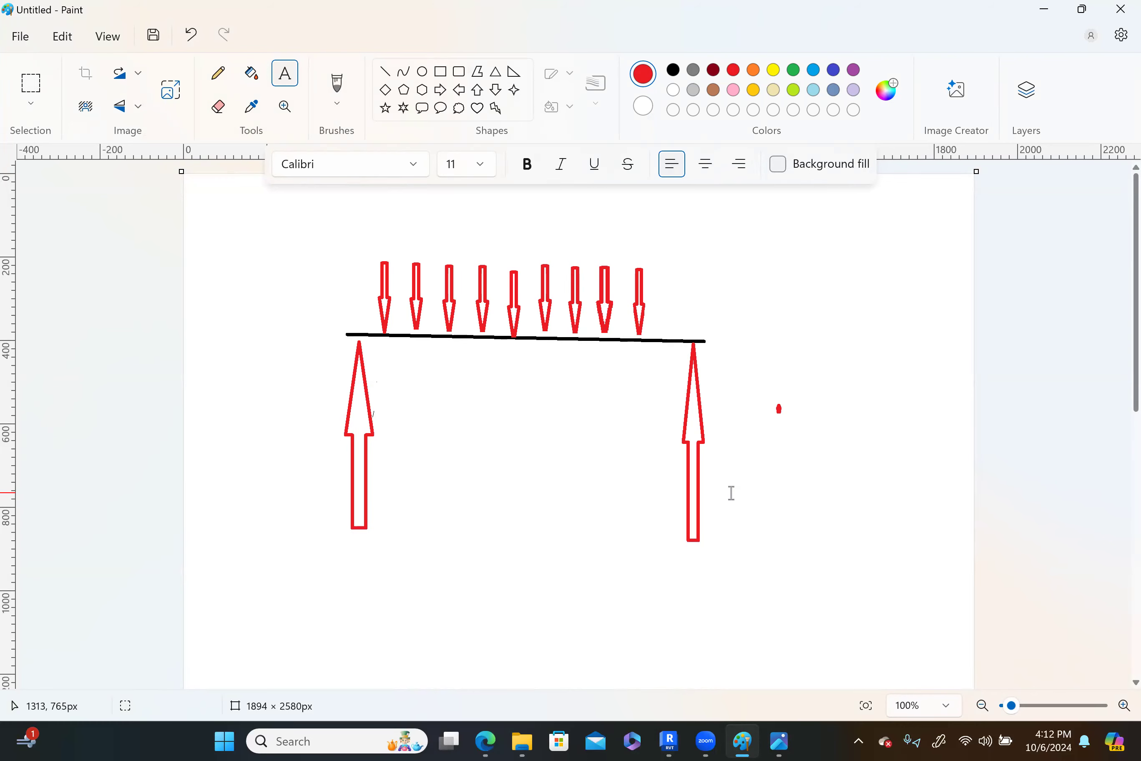
{"action": "key", "text": "alt+Tab"}
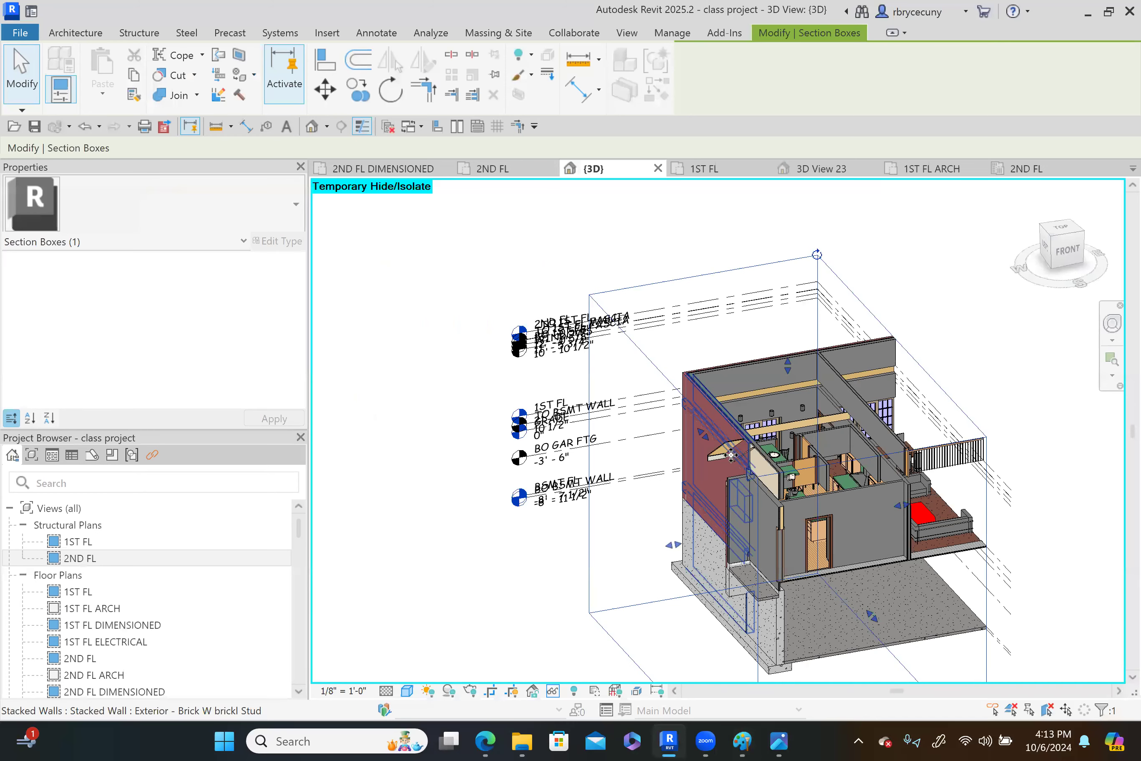
{"action": "key", "text": "alt+Tab"}
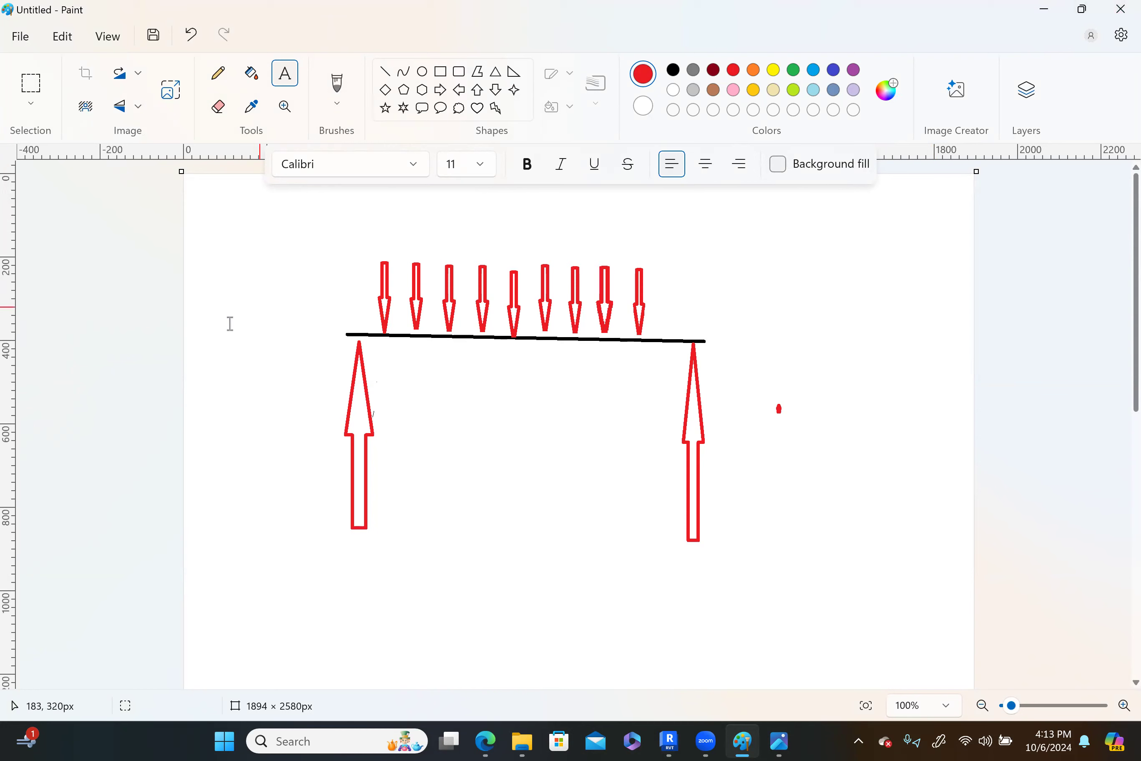
{"action": "scroll", "coordinate": [315, 447], "scroll_direction": "down", "scroll_amount": 6}
{"action": "scroll", "coordinate": [316, 448], "scroll_direction": "up", "scroll_amount": 6}
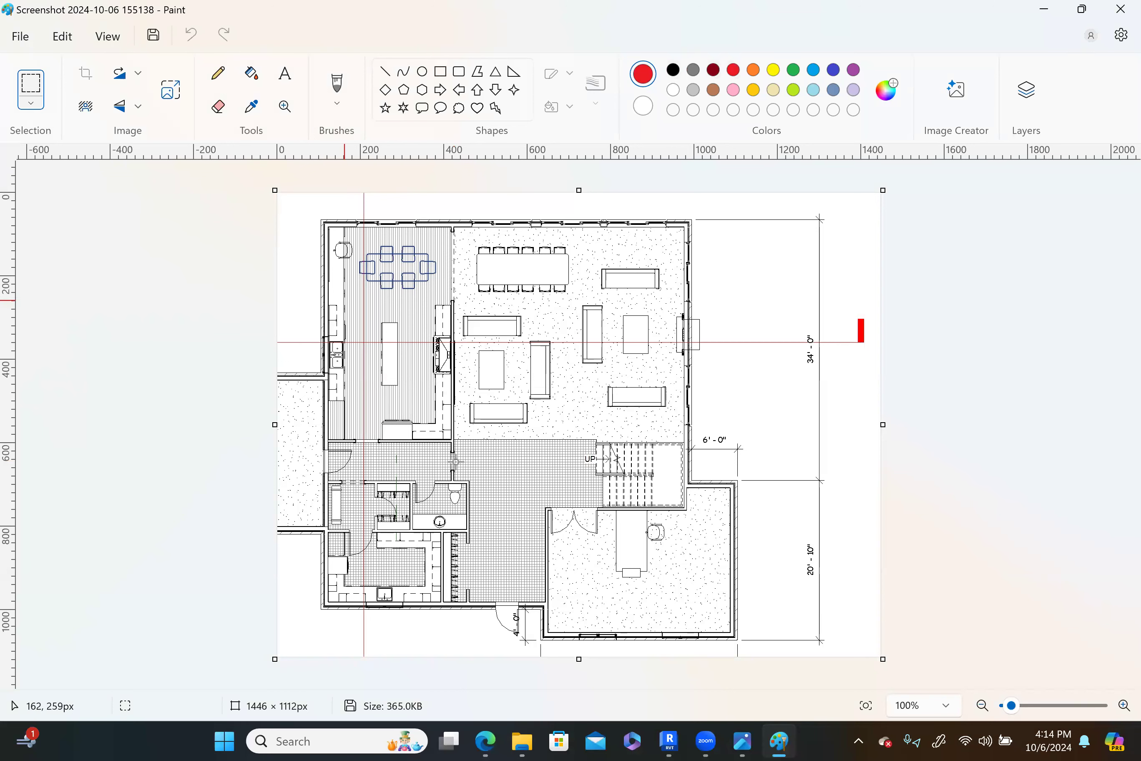
Draw a red line across the kitchen for a joist and a vertical red line along the kitchen's interior bearing wall
{"action": "left_click_drag", "start_coordinate": [328, 327], "coordinate": [447, 331]}
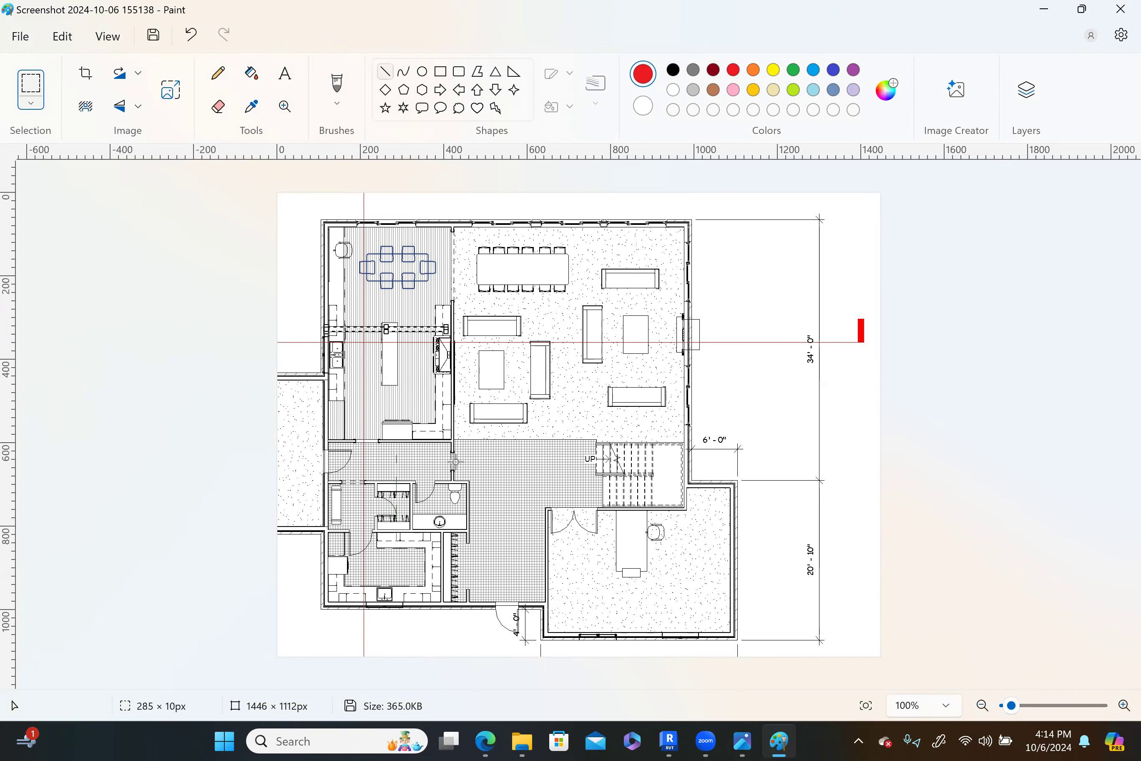
{"action": "key", "text": "ctrl+z"}
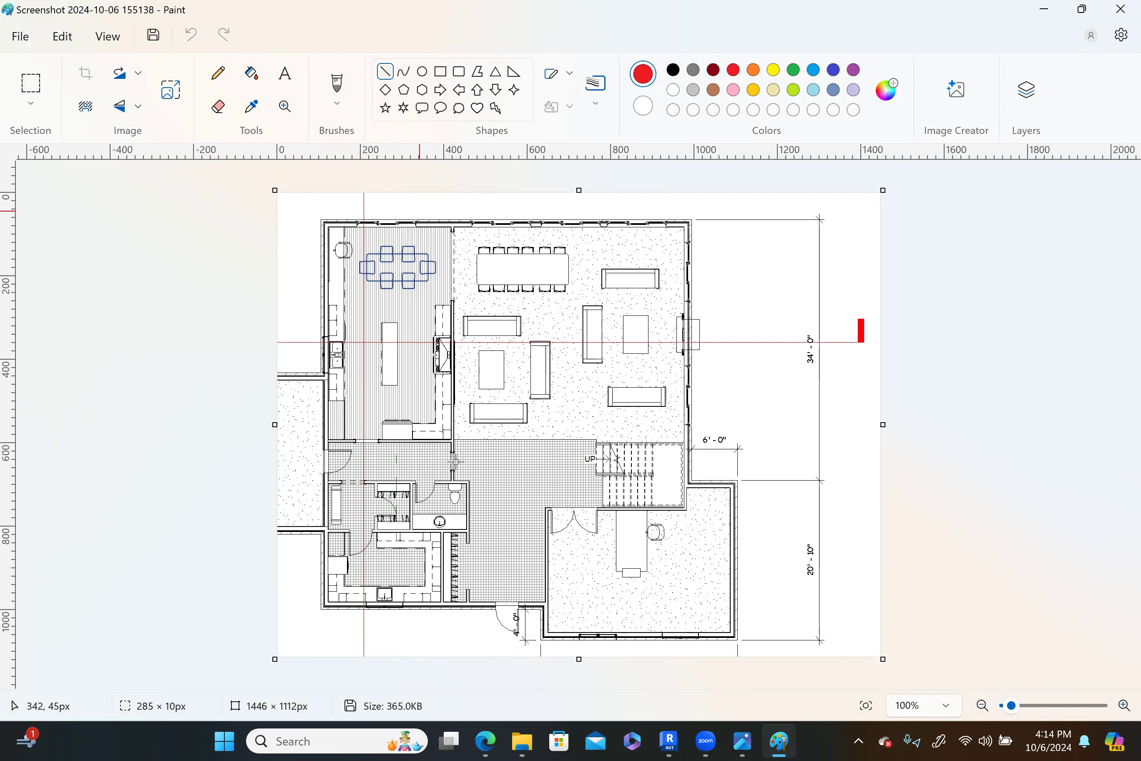
{"action": "left_click_drag", "start_coordinate": [325, 330], "coordinate": [454, 337]}
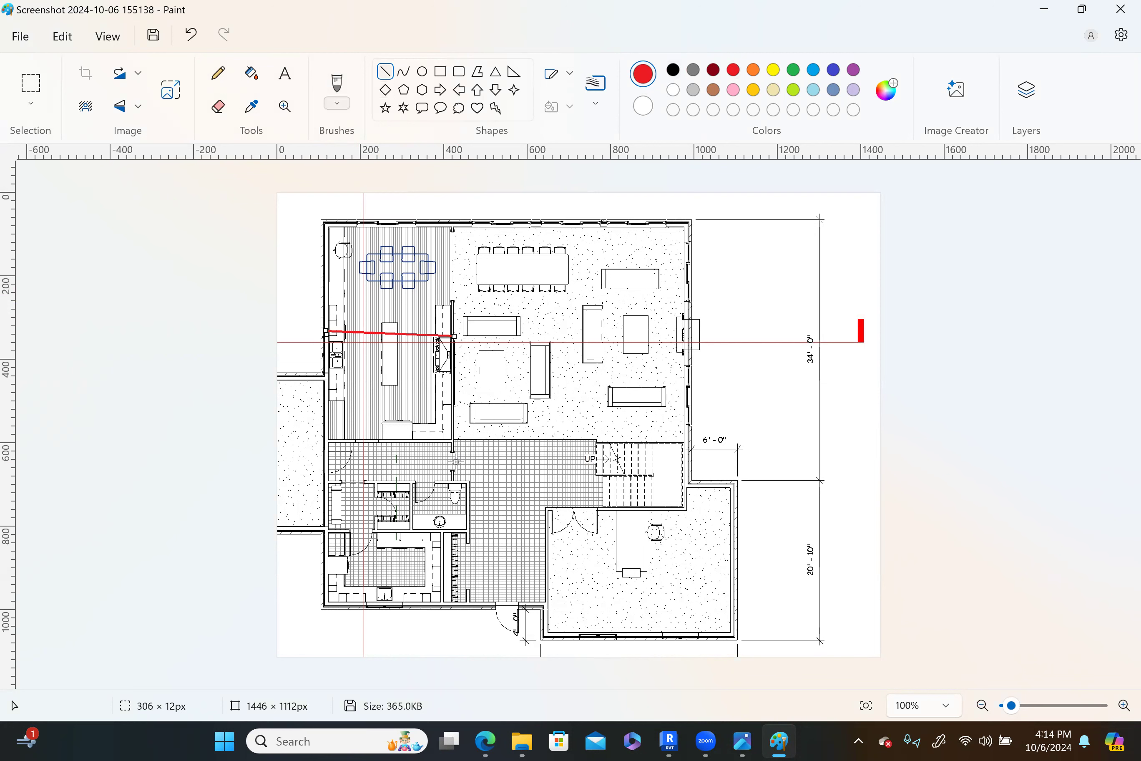
{"action": "mouse_move", "coordinate": [453, 225]}
{"action": "left_mouse_down"}
{"action": "mouse_move", "coordinate": [453, 471]}
{"action": "mouse_move", "coordinate": [456, 462]}
{"action": "left_mouse_up"}
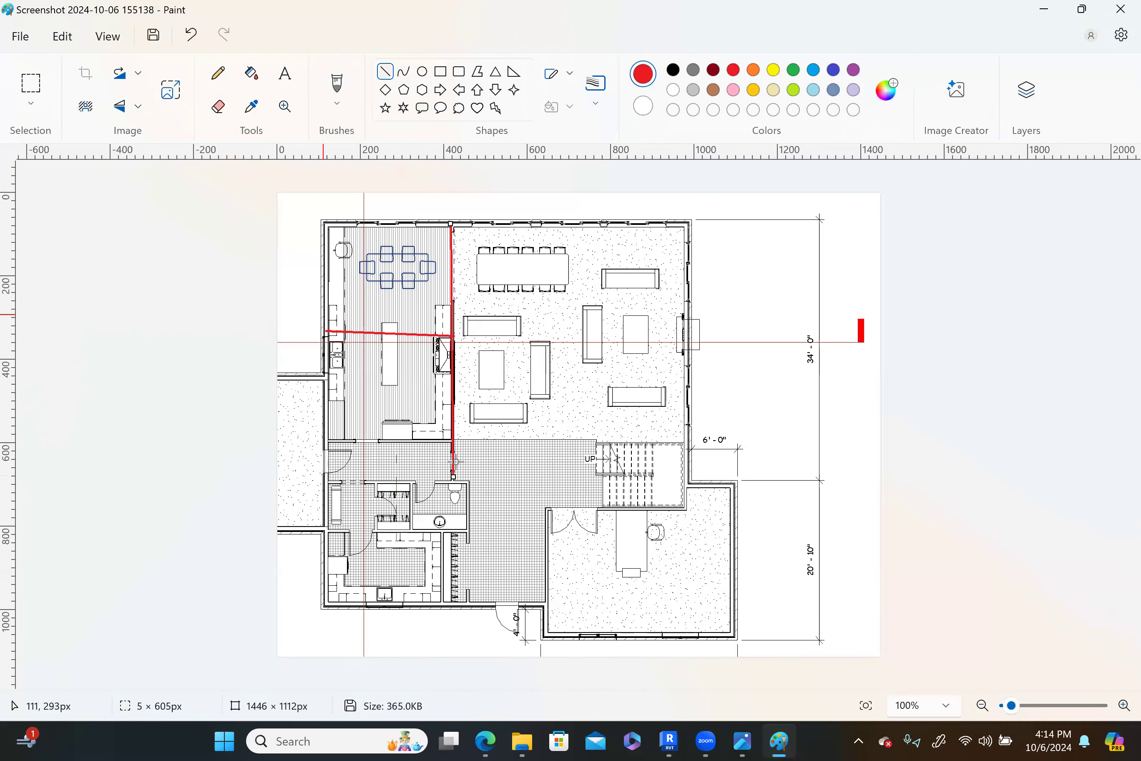
Draw parallel red joist lines from the exterior wall to the bearing line, above and below the first joist line
{"action": "left_click_drag", "start_coordinate": [325, 313], "coordinate": [447, 311]}
{"action": "mouse_move", "coordinate": [329, 288]}
{"action": "left_mouse_down"}
{"action": "mouse_move", "coordinate": [457, 285]}
{"action": "mouse_move", "coordinate": [449, 263]}
{"action": "left_mouse_up"}
{"action": "left_click_drag", "start_coordinate": [334, 266], "coordinate": [447, 247]}
{"action": "mouse_move", "coordinate": [320, 258]}
{"action": "left_mouse_down"}
{"action": "mouse_move", "coordinate": [450, 261]}
{"action": "mouse_move", "coordinate": [439, 233]}
{"action": "mouse_move", "coordinate": [449, 247]}
{"action": "left_mouse_up"}
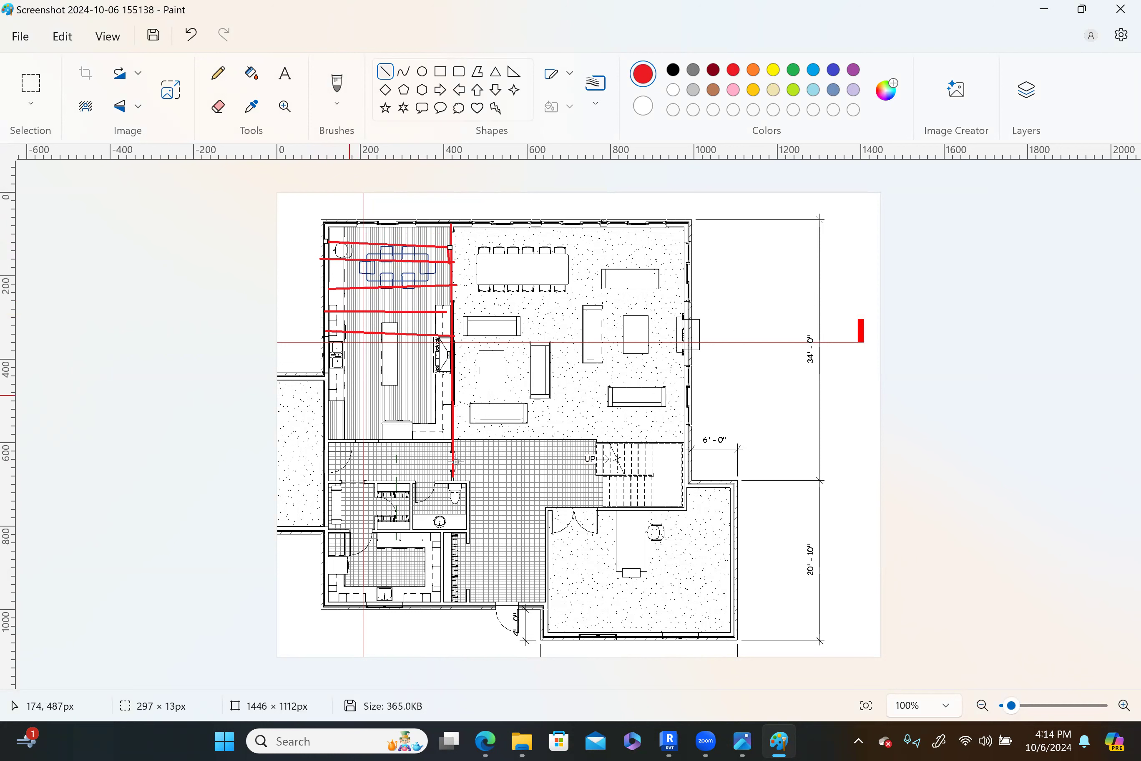
{"action": "left_click_drag", "start_coordinate": [342, 349], "coordinate": [452, 354]}
{"action": "left_click_drag", "start_coordinate": [328, 373], "coordinate": [459, 378]}
{"action": "left_click_drag", "start_coordinate": [332, 397], "coordinate": [460, 405]}
{"action": "left_click_drag", "start_coordinate": [319, 425], "coordinate": [455, 430]}
{"action": "mouse_move", "coordinate": [319, 454]}
{"action": "left_mouse_down"}
{"action": "mouse_move", "coordinate": [451, 445]}
{"action": "mouse_move", "coordinate": [454, 465]}
{"action": "left_mouse_up"}
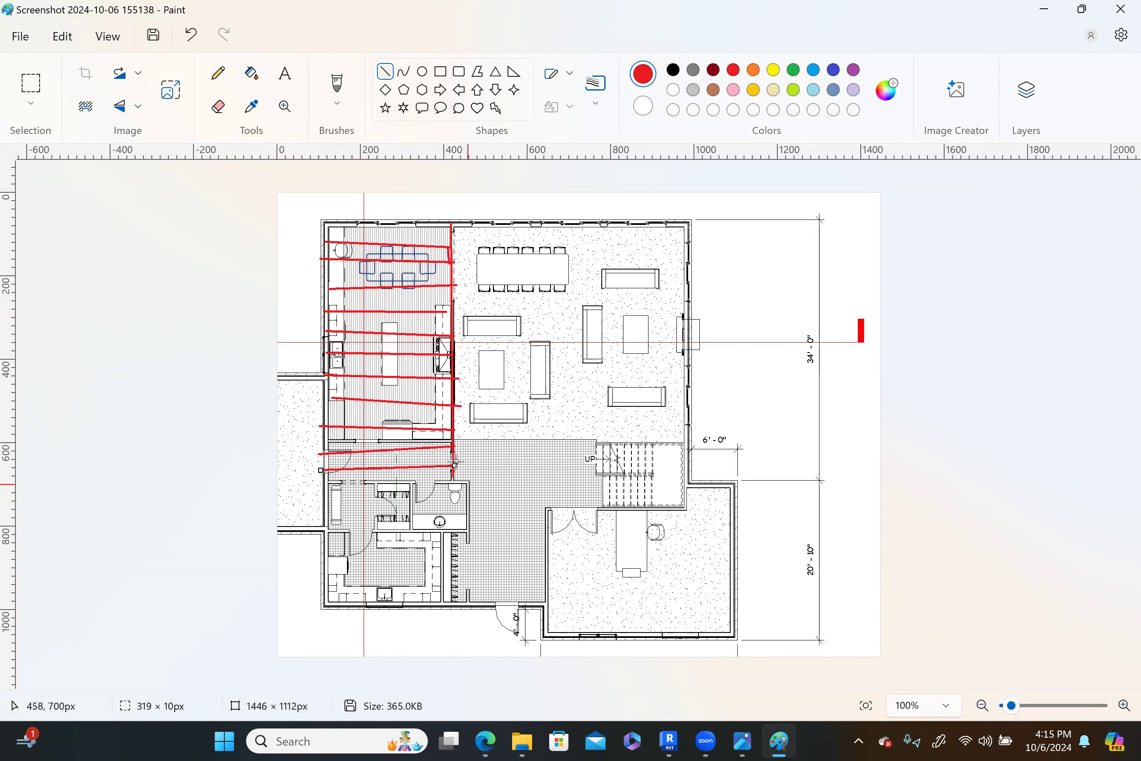
Draw a second red bearing line beside the lower rooms and parallel joist lines from the exterior wall to it
{"action": "left_click_drag", "start_coordinate": [472, 519], "coordinate": [474, 611]}
{"action": "mouse_move", "coordinate": [321, 492]}
{"action": "left_mouse_down"}
{"action": "mouse_move", "coordinate": [464, 497]}
{"action": "mouse_move", "coordinate": [446, 520]}
{"action": "mouse_move", "coordinate": [462, 519]}
{"action": "left_mouse_up"}
{"action": "mouse_move", "coordinate": [321, 541]}
{"action": "left_mouse_down"}
{"action": "mouse_move", "coordinate": [468, 539]}
{"action": "mouse_move", "coordinate": [467, 563]}
{"action": "left_mouse_up"}
{"action": "left_click_drag", "start_coordinate": [328, 596], "coordinate": [469, 598]}
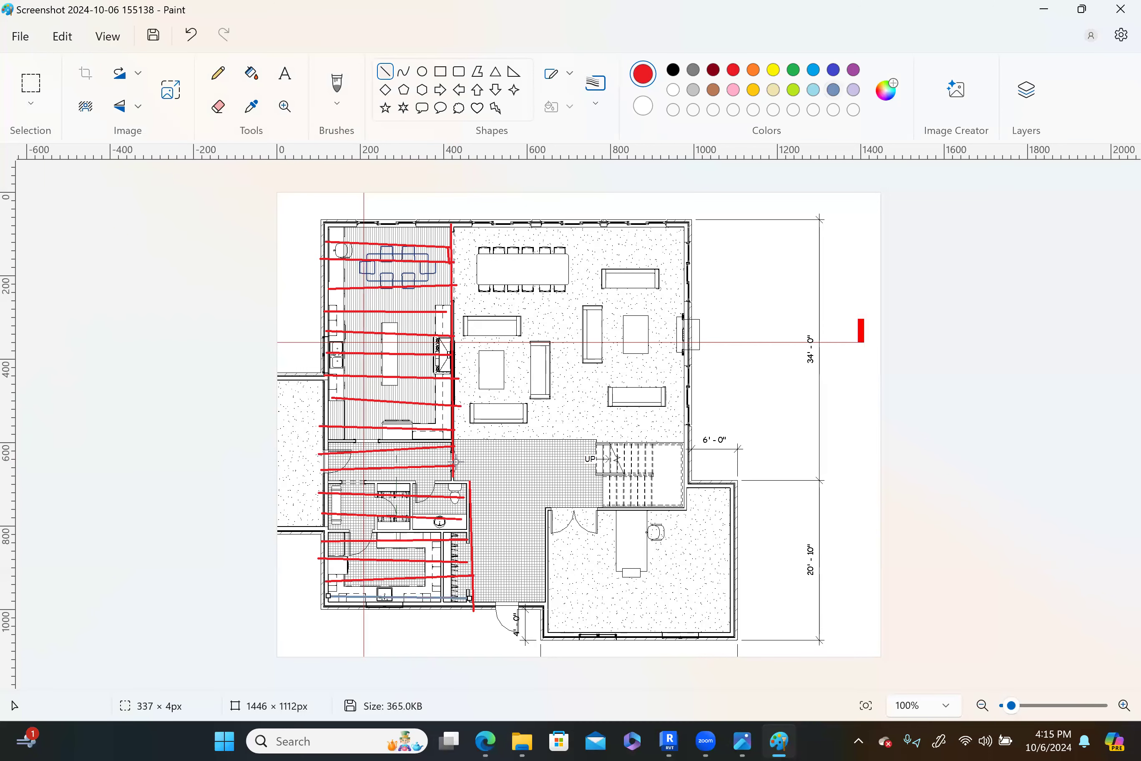
Circle the joist ends along the exterior wall and along the bearing walls with the red Pencil
{"action": "mouse_move", "coordinate": [349, 206]}
{"action": "left_mouse_down"}
{"action": "mouse_move", "coordinate": [303, 231]}
{"action": "mouse_move", "coordinate": [290, 438]}
{"action": "mouse_move", "coordinate": [314, 188]}
{"action": "left_mouse_up"}
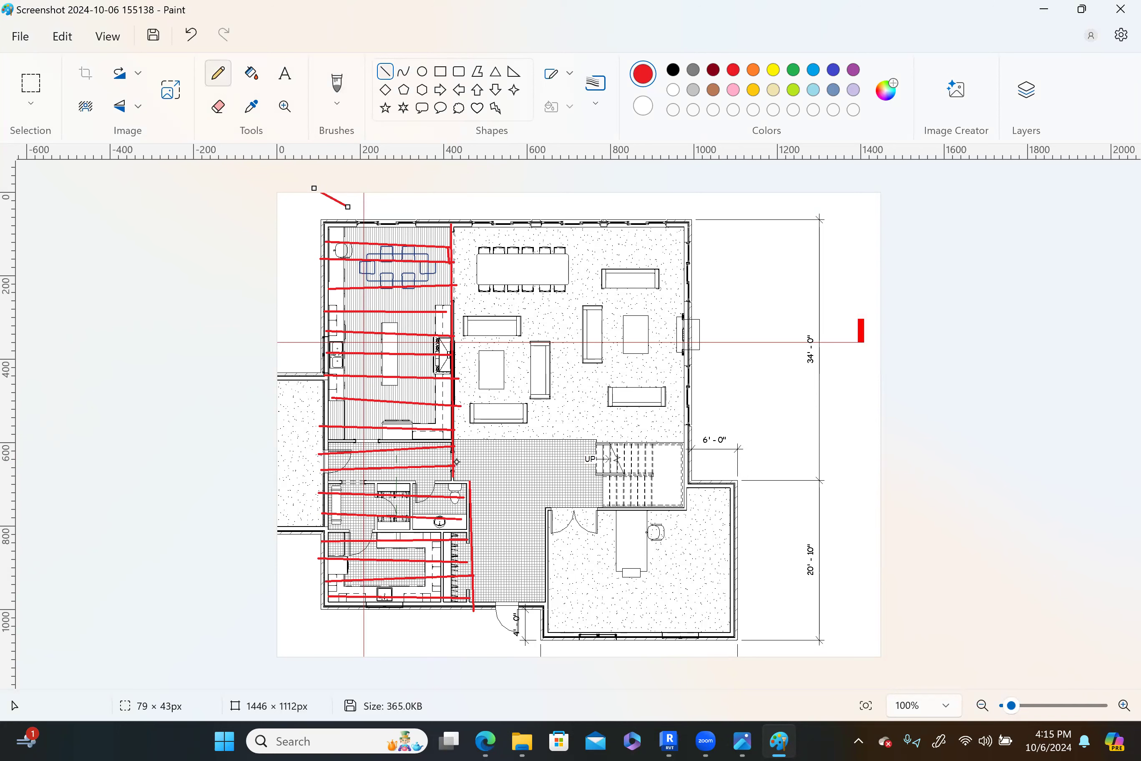
{"action": "left_click", "coordinate": [217, 73]}
{"action": "mouse_move", "coordinate": [343, 207]}
{"action": "left_mouse_down"}
{"action": "mouse_move", "coordinate": [305, 305]}
{"action": "mouse_move", "coordinate": [304, 496]}
{"action": "mouse_move", "coordinate": [340, 624]}
{"action": "mouse_move", "coordinate": [358, 205]}
{"action": "mouse_move", "coordinate": [455, 202]}
{"action": "mouse_move", "coordinate": [426, 411]}
{"action": "mouse_move", "coordinate": [443, 628]}
{"action": "mouse_move", "coordinate": [491, 409]}
{"action": "mouse_move", "coordinate": [479, 201]}
{"action": "left_mouse_up"}
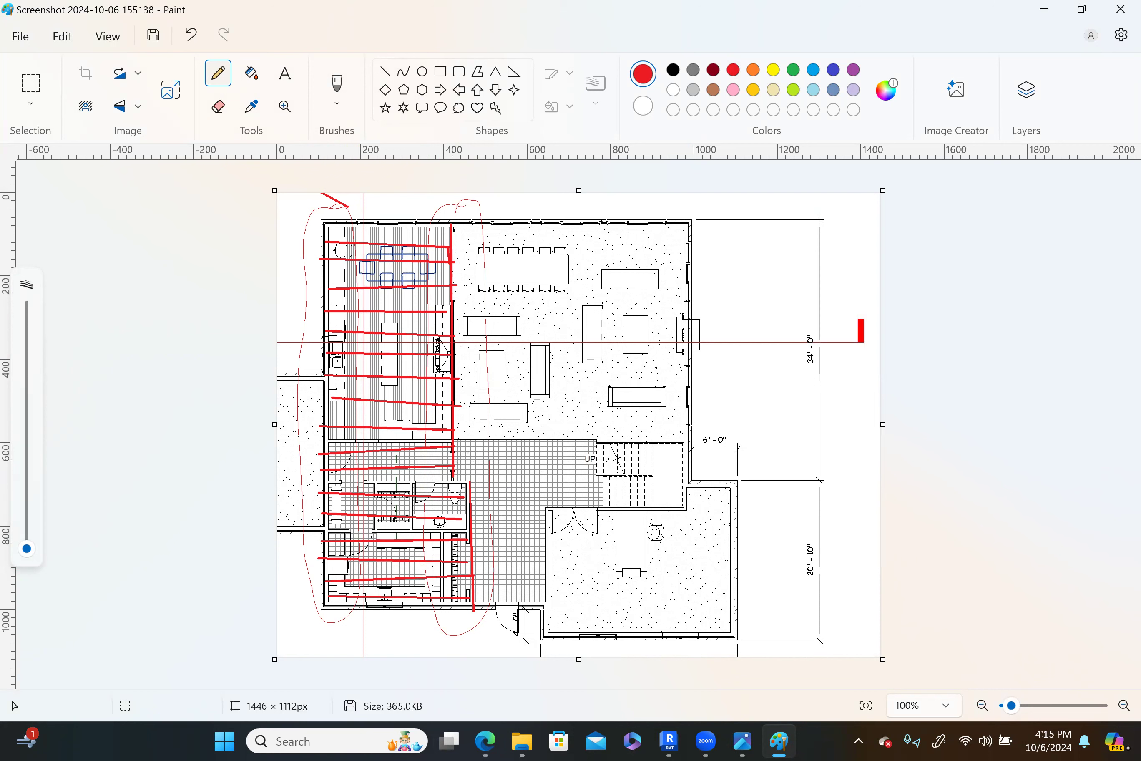
Switch to Revit and open the 2ND FL structural plan
{"action": "left_click", "coordinate": [674, 739]}
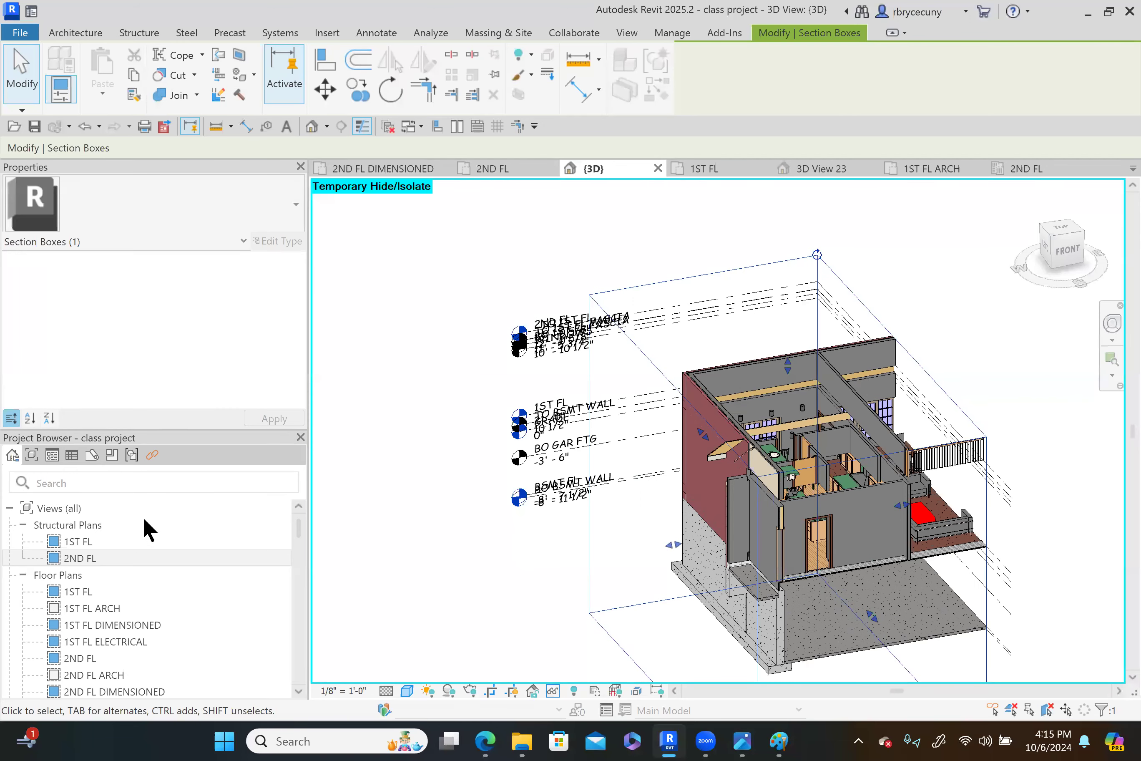
{"action": "double_click", "coordinate": [76, 559]}
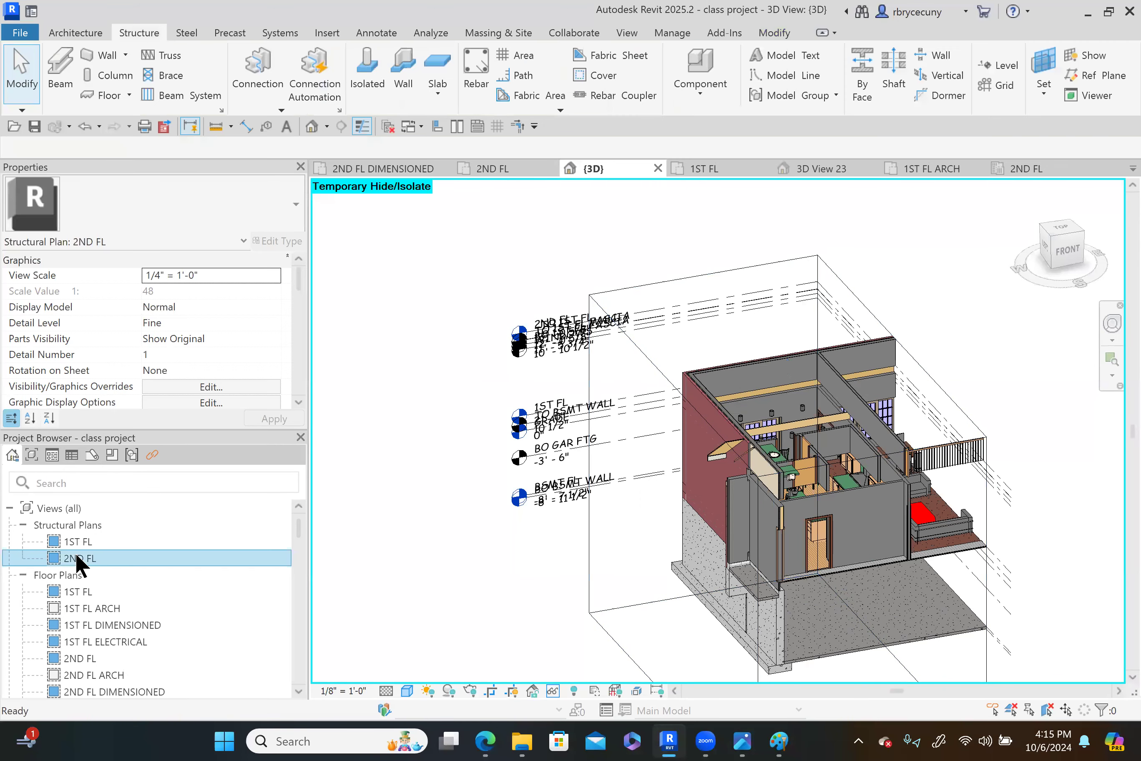
{"action": "scroll", "coordinate": [550, 302], "scroll_direction": "down", "scroll_amount": 3}
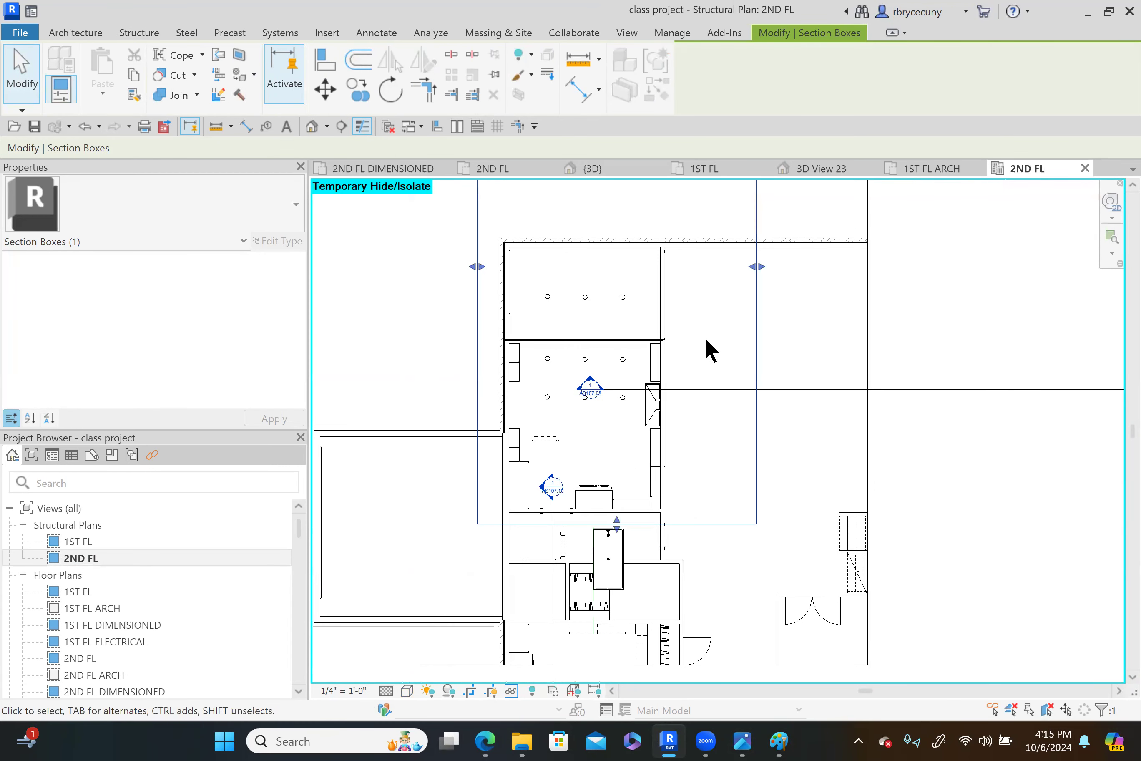
Review the View Range offsets of the 2ND FL structural plan and clear the section box selection
{"action": "key", "text": "v"}
{"action": "key", "text": "r"}
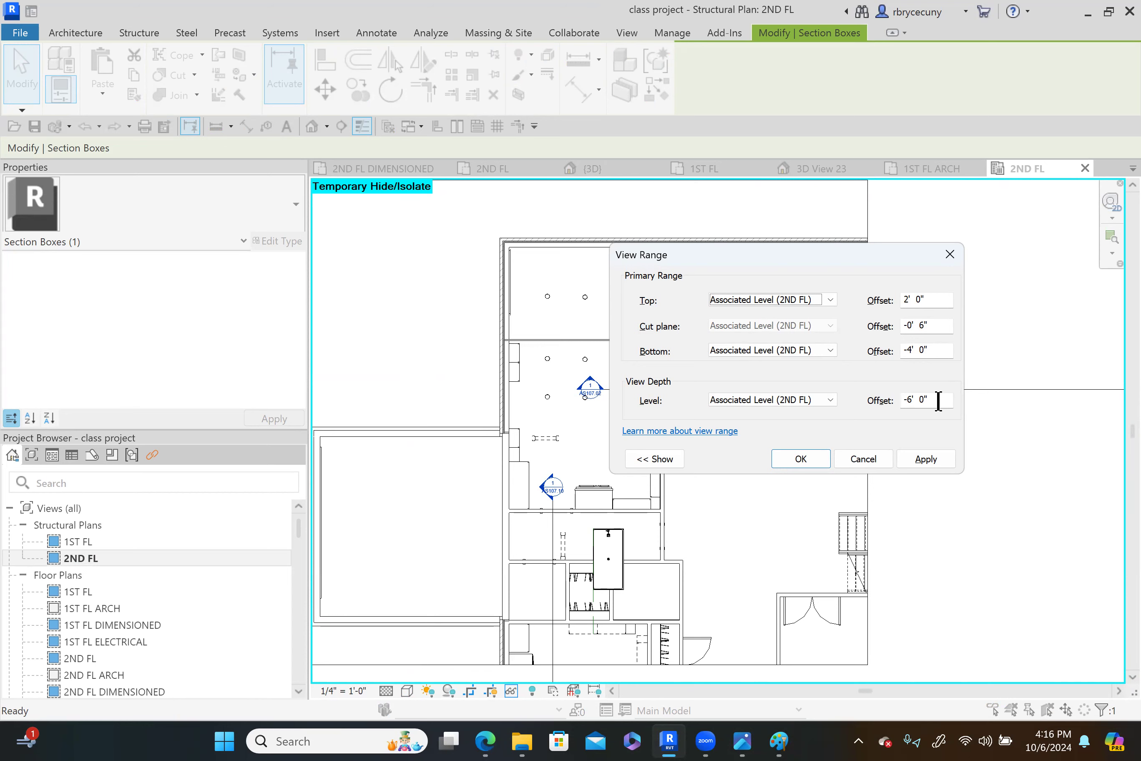
{"action": "left_click", "coordinate": [800, 458]}
{"action": "key", "text": "Escape"}
Inspect the end of the 2x12 joist at the interior wall and delete that joist
{"action": "scroll", "coordinate": [574, 338], "scroll_direction": "up", "scroll_amount": 2}
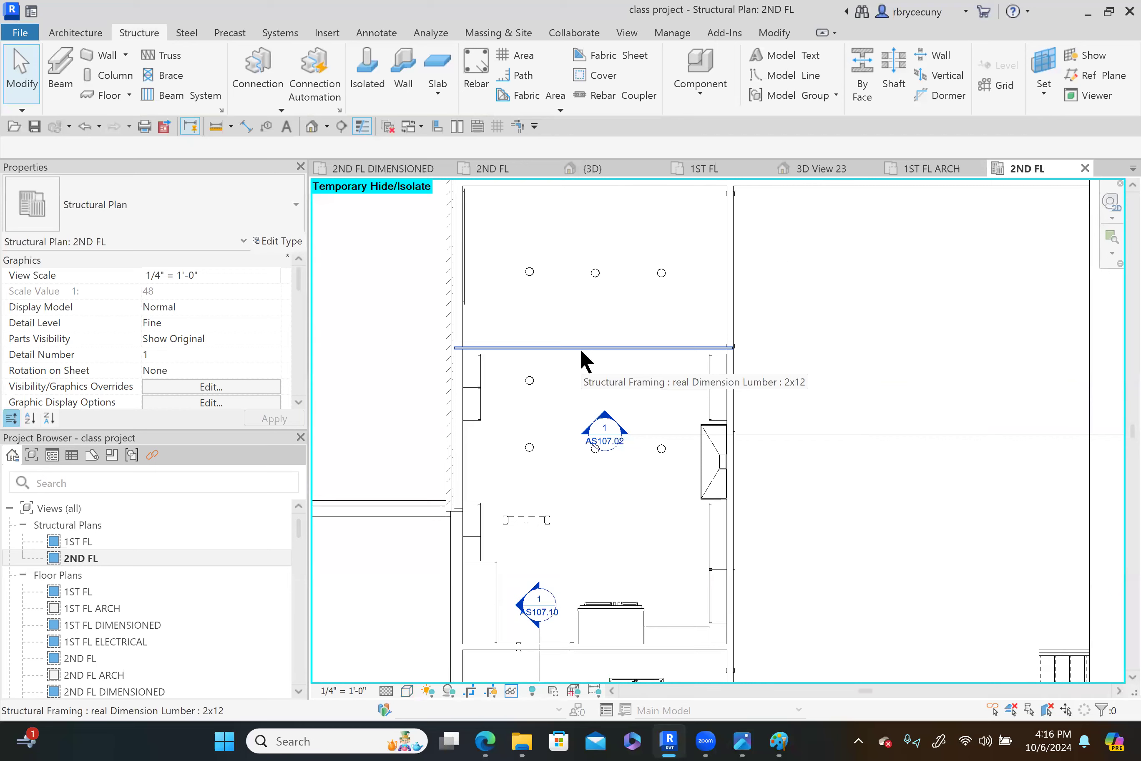
{"action": "scroll", "coordinate": [738, 341], "scroll_direction": "up", "scroll_amount": 3}
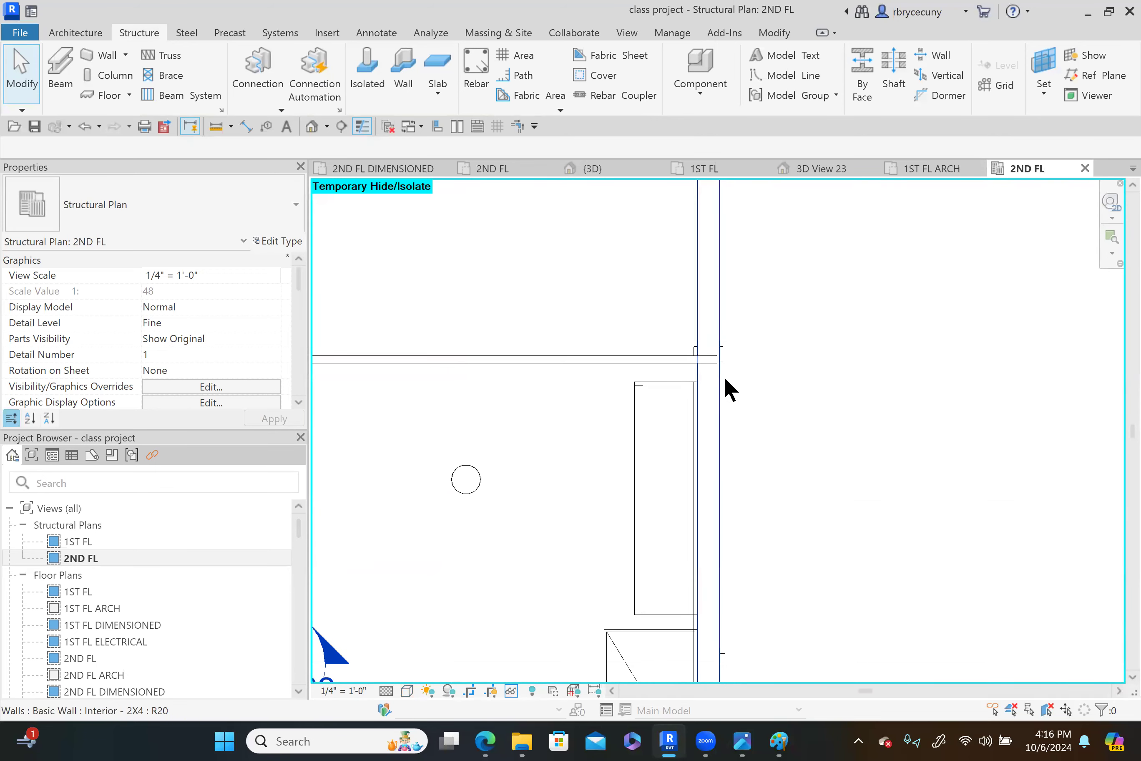
{"action": "scroll", "coordinate": [724, 376], "scroll_direction": "down", "scroll_amount": 4}
{"action": "left_click", "coordinate": [636, 374]}
{"action": "key", "text": "Delete"}
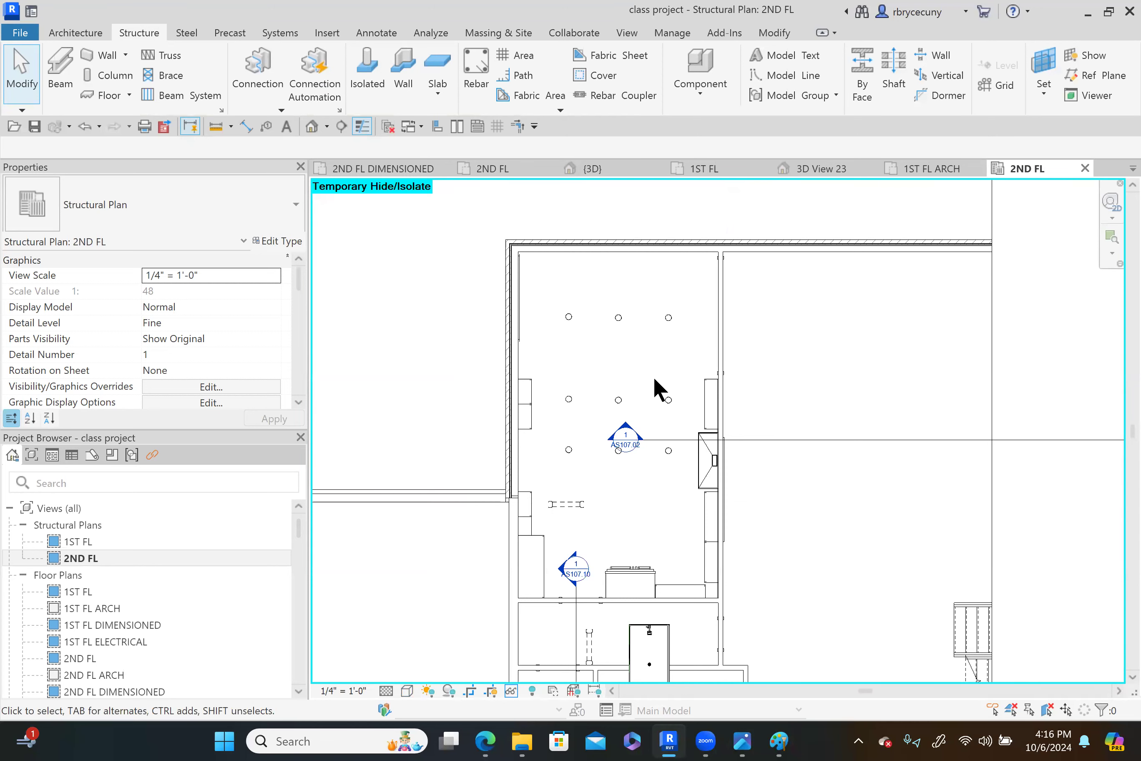
Extend the plan's crop region downward to include the lower rooms and the front exterior wall
{"action": "scroll", "coordinate": [642, 339], "scroll_direction": "down", "scroll_amount": 3}
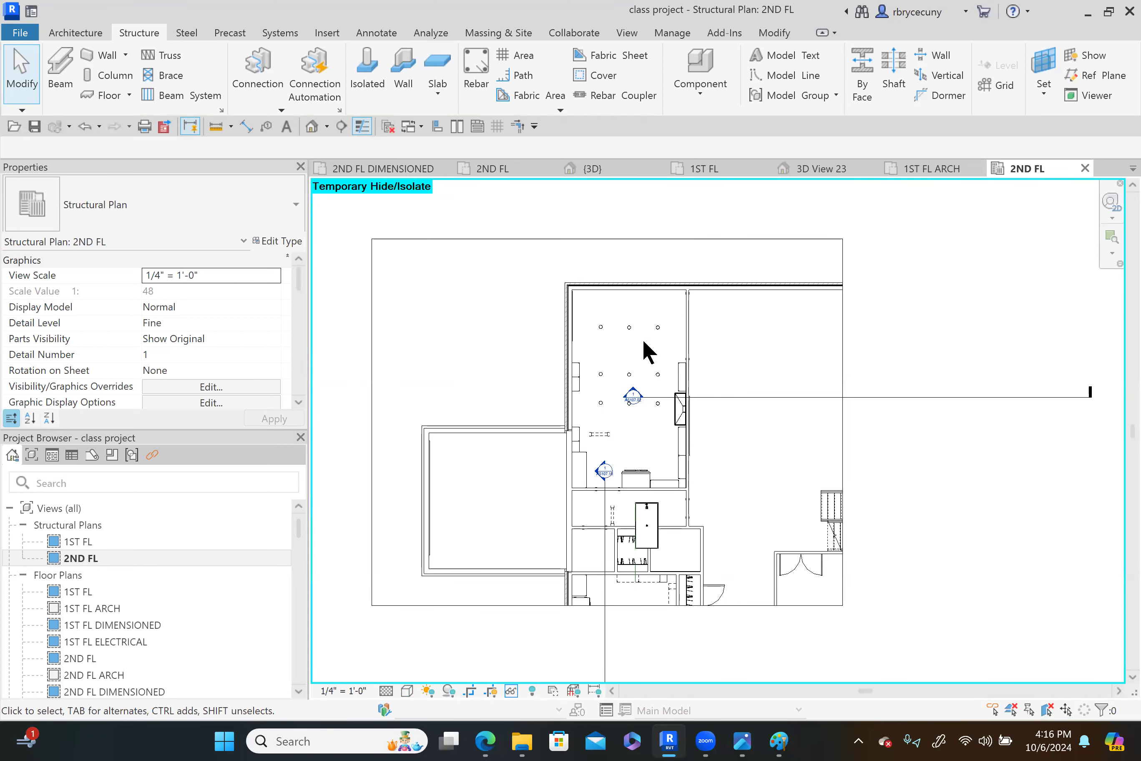
{"action": "middle_click_drag", "start_coordinate": [711, 534], "coordinate": [683, 501]}
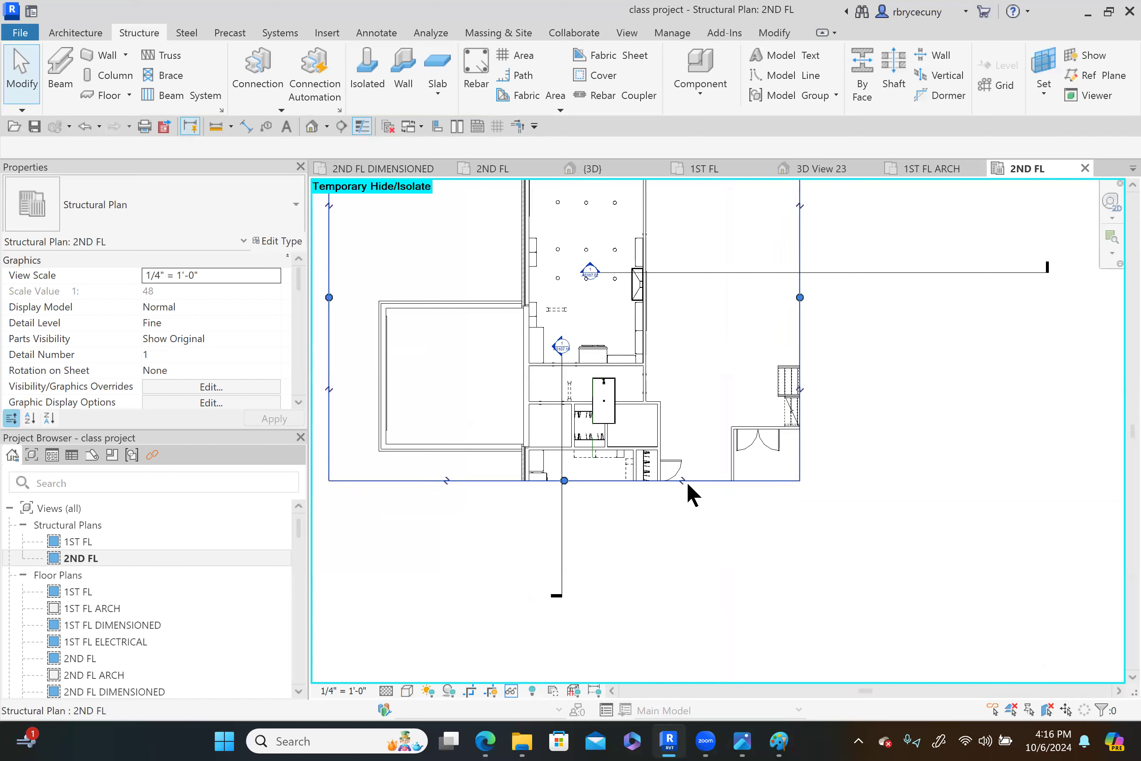
{"action": "left_click", "coordinate": [687, 481]}
{"action": "left_click_drag", "start_coordinate": [565, 481], "coordinate": [577, 663]}
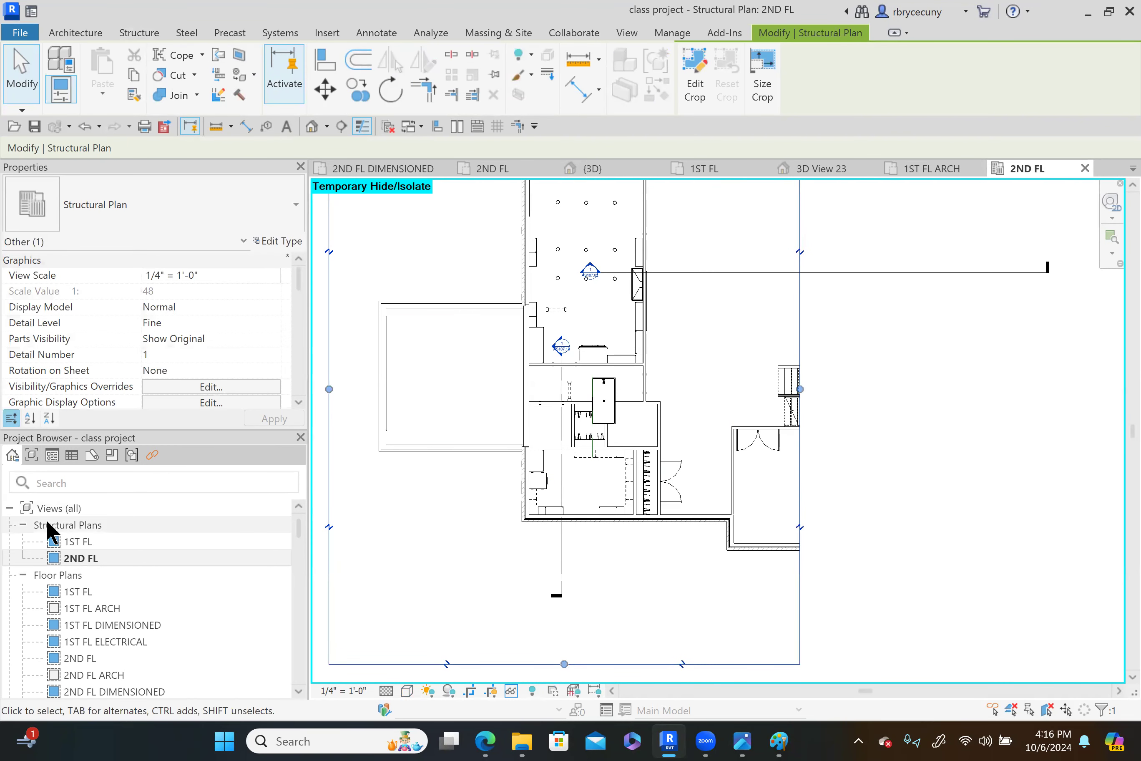
{"action": "middle_click_drag", "start_coordinate": [456, 597], "coordinate": [459, 604]}
{"action": "scroll", "coordinate": [445, 583], "scroll_direction": "down", "scroll_amount": 1}
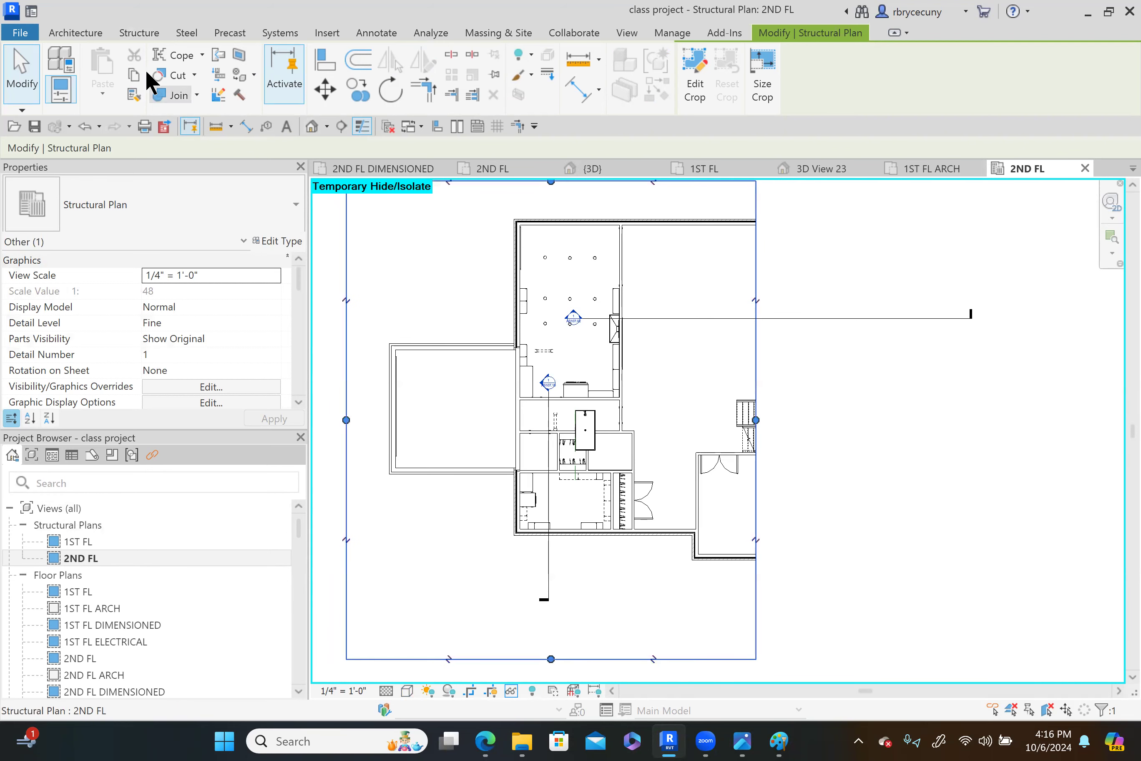
Start a structural beam system sketch and review its spacing, layout rule, beam type and tagging properties
{"action": "left_click", "coordinate": [139, 32]}
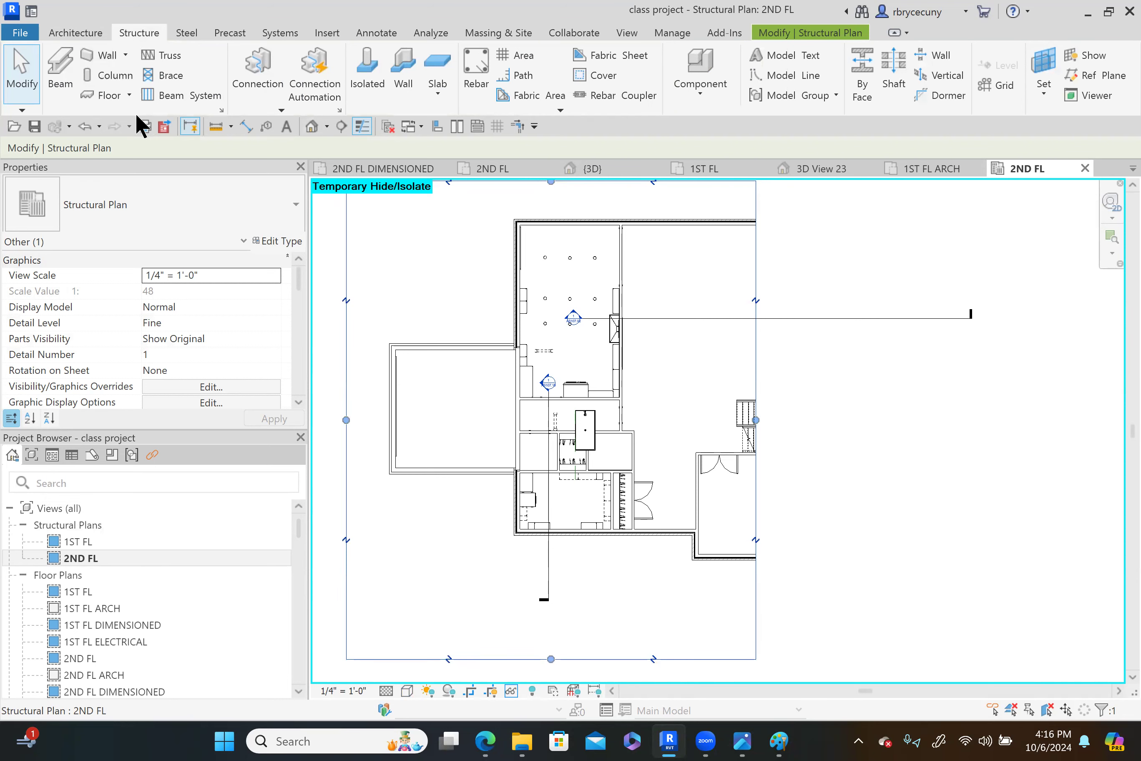
{"action": "left_click", "coordinate": [169, 95]}
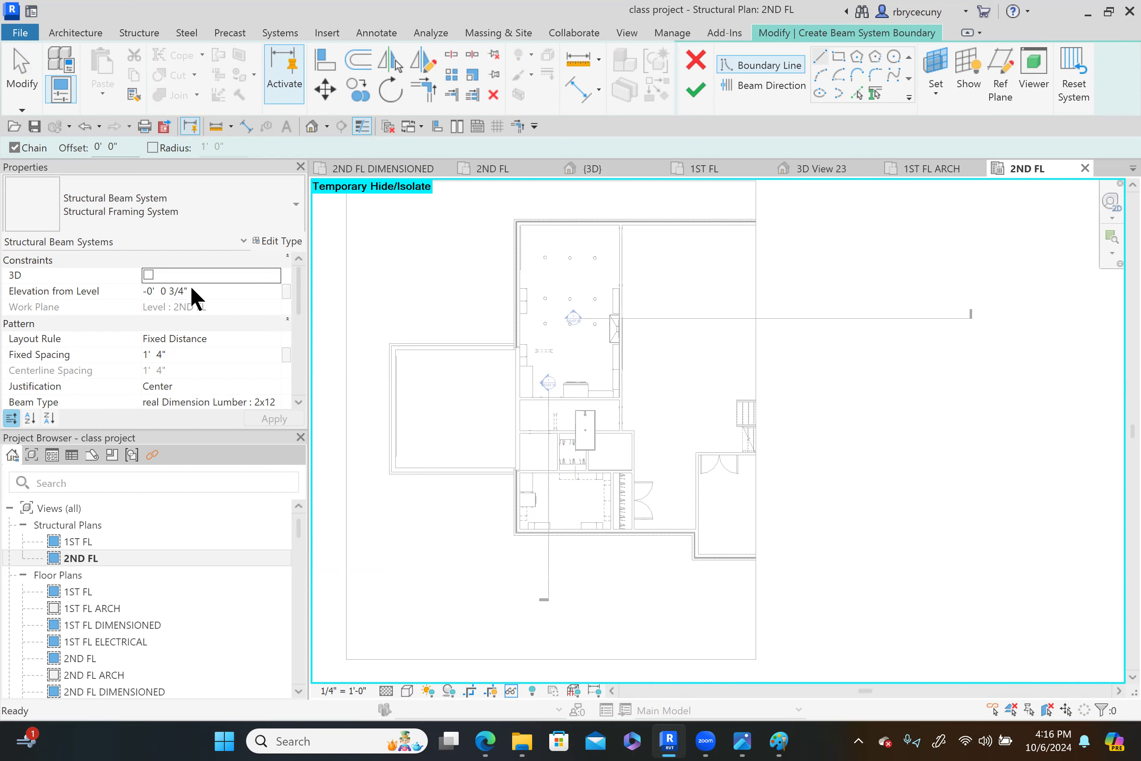
{"action": "scroll", "coordinate": [210, 405], "scroll_direction": "down", "scroll_amount": 1}
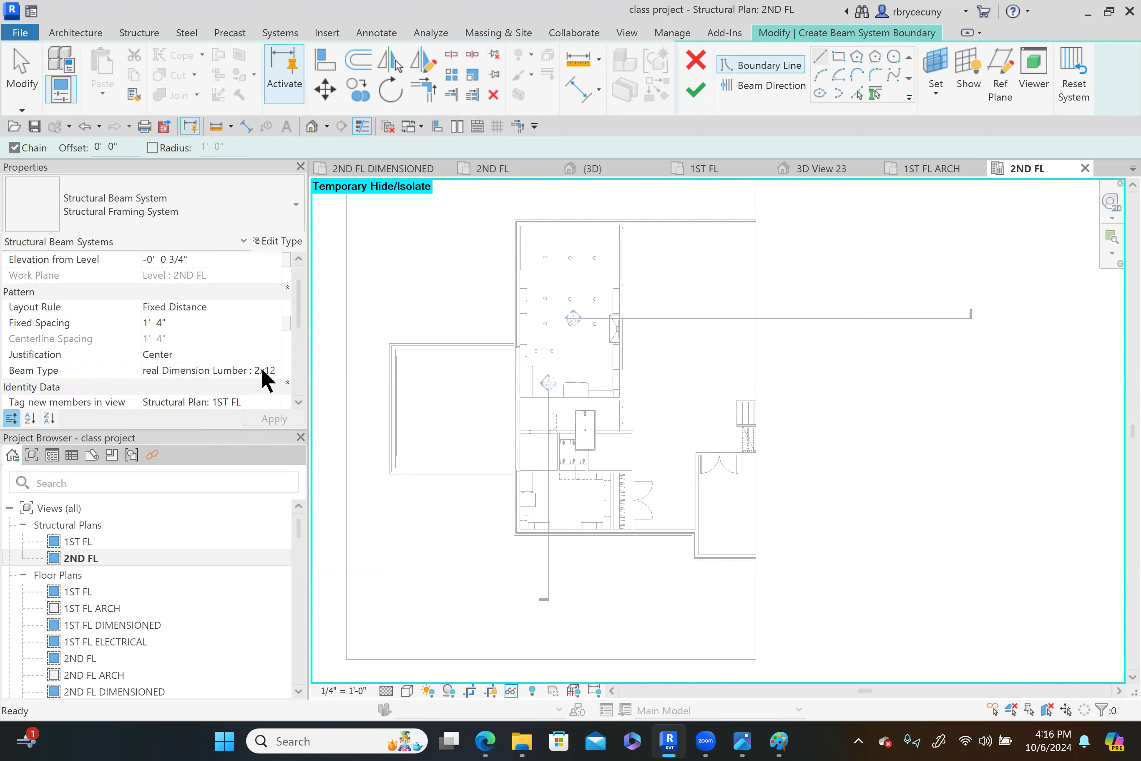
{"action": "scroll", "coordinate": [268, 380], "scroll_direction": "down", "scroll_amount": 1}
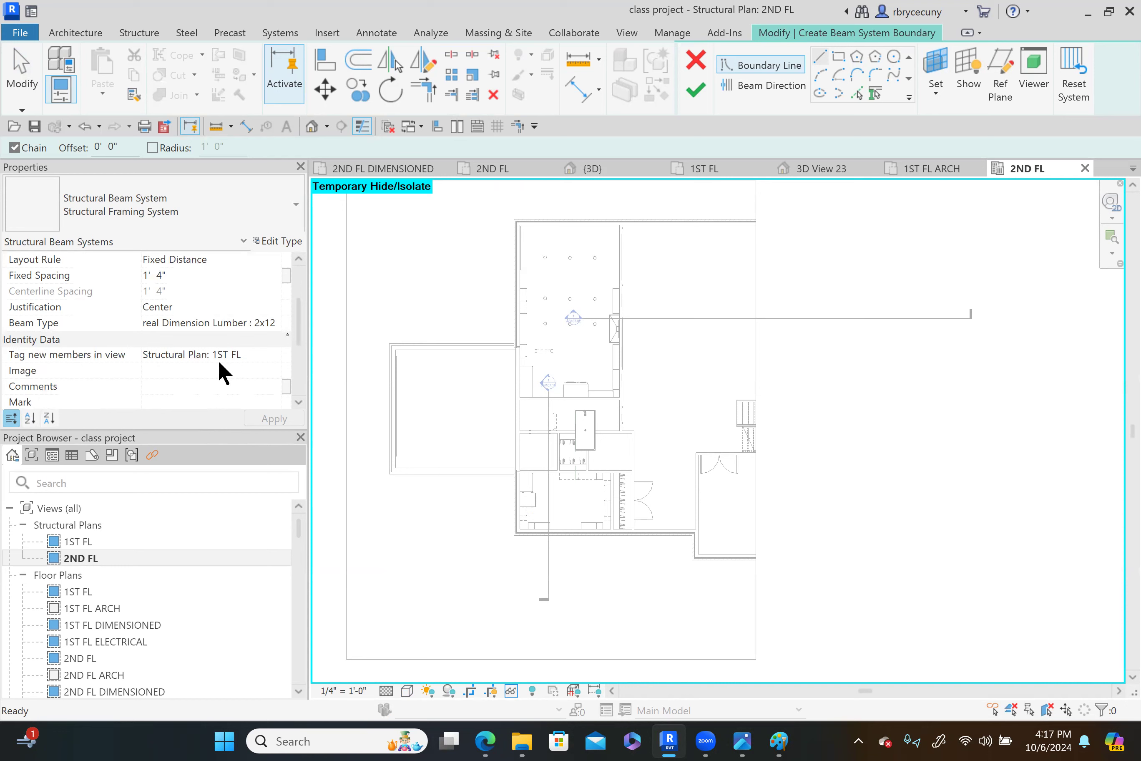
{"action": "scroll", "coordinate": [224, 370], "scroll_direction": "up", "scroll_amount": 2}
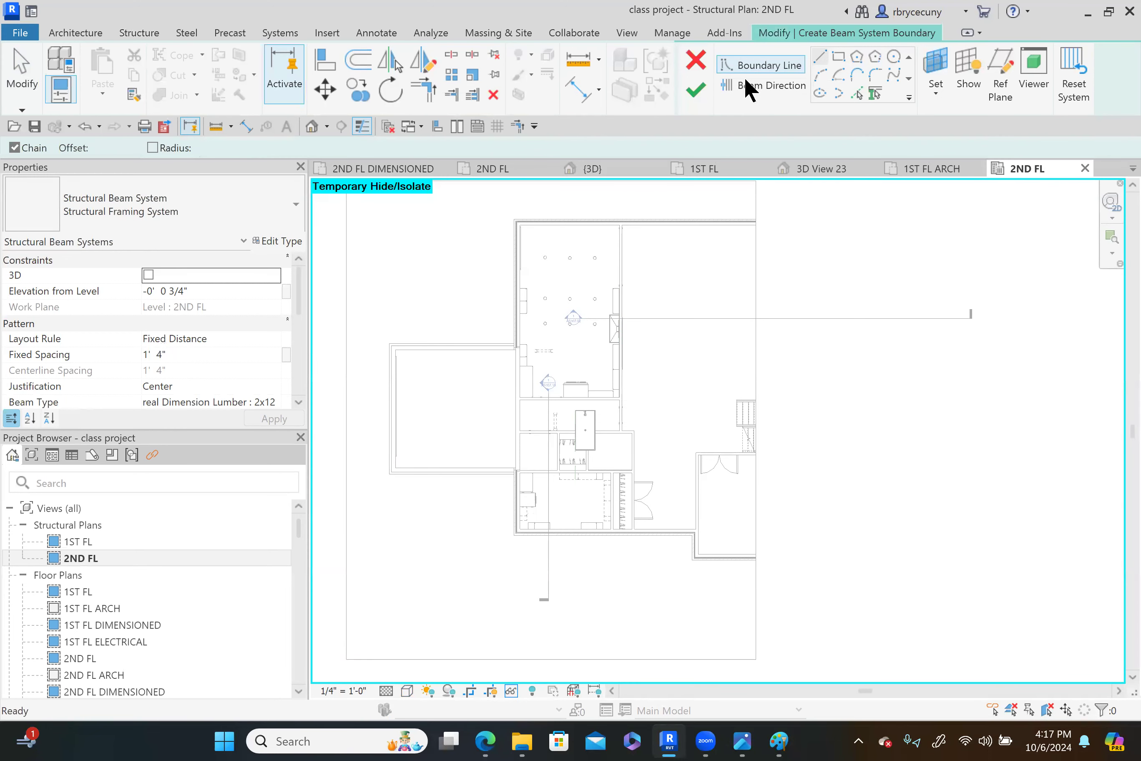
Sketch the first boundary line along the upper exterior wall, from its left corner across to the interior wall
{"action": "scroll", "coordinate": [522, 222], "scroll_direction": "up", "scroll_amount": 5}
{"action": "scroll", "coordinate": [501, 231], "scroll_direction": "up", "scroll_amount": 3}
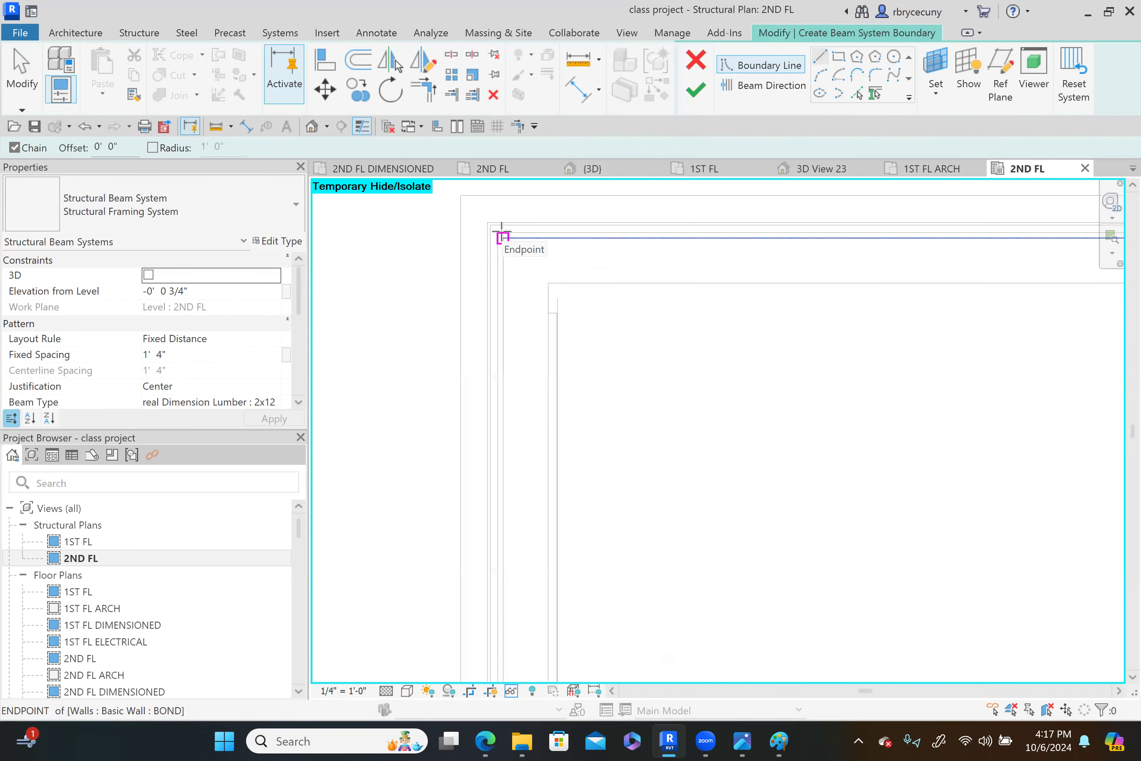
{"action": "scroll", "coordinate": [509, 245], "scroll_direction": "up", "scroll_amount": 4}
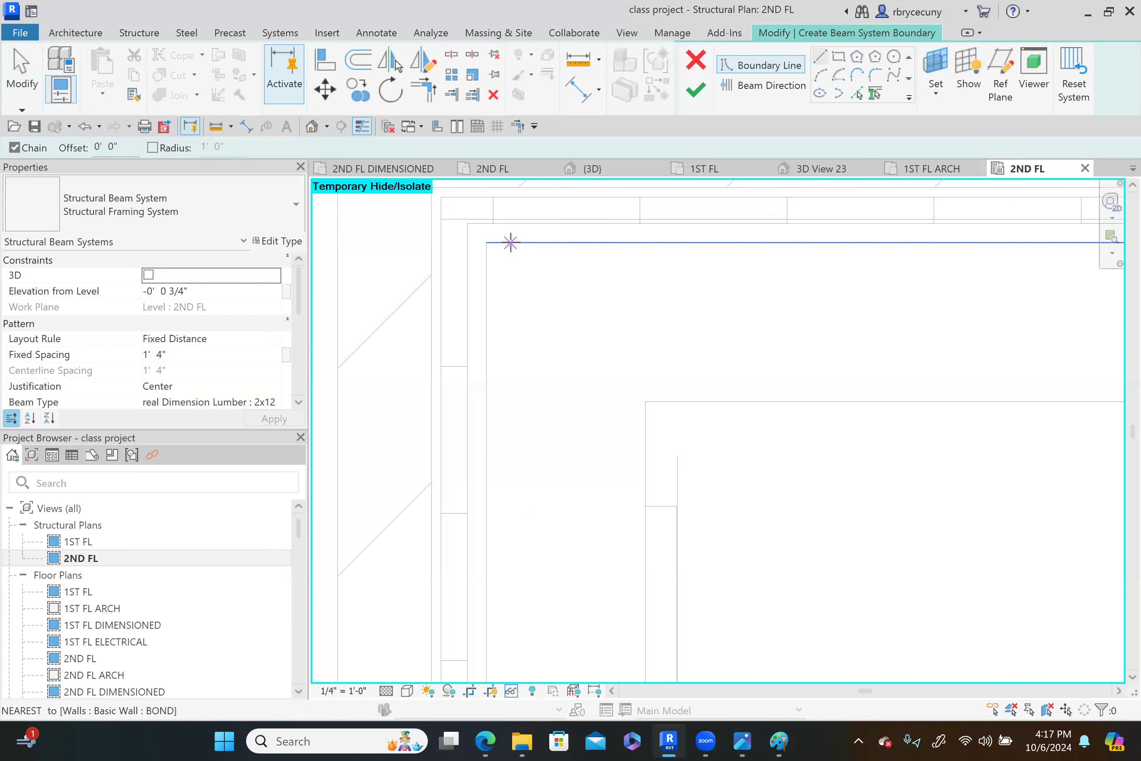
{"action": "left_click", "coordinate": [491, 242]}
{"action": "scroll", "coordinate": [490, 242], "scroll_direction": "down", "scroll_amount": 2}
{"action": "scroll", "coordinate": [490, 242], "scroll_direction": "down", "scroll_amount": 3}
{"action": "scroll", "coordinate": [842, 425], "scroll_direction": "down", "scroll_amount": 3}
{"action": "middle_click_drag", "start_coordinate": [917, 427], "coordinate": [357, 310]}
{"action": "scroll", "coordinate": [556, 228], "scroll_direction": "up", "scroll_amount": 4}
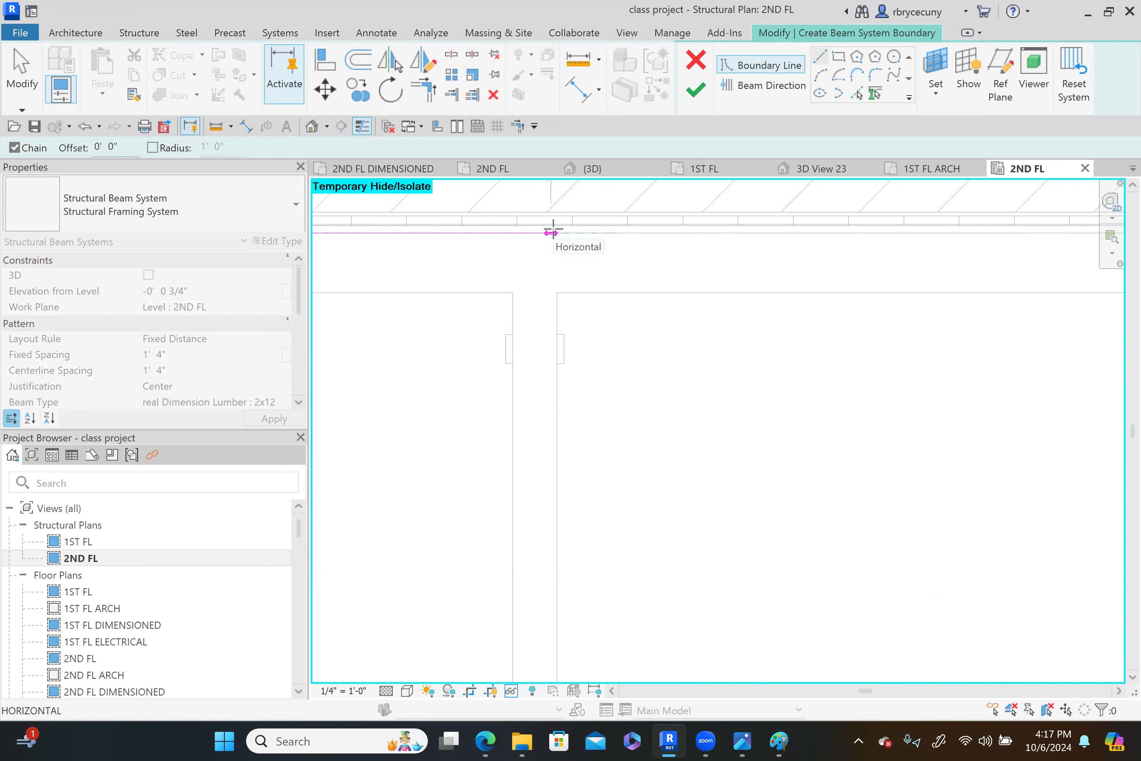
{"action": "left_click", "coordinate": [557, 228]}
Draw the next boundary line about 33' 6" down along the interior wall to the wall jog
{"action": "scroll", "coordinate": [556, 228], "scroll_direction": "down", "scroll_amount": 3}
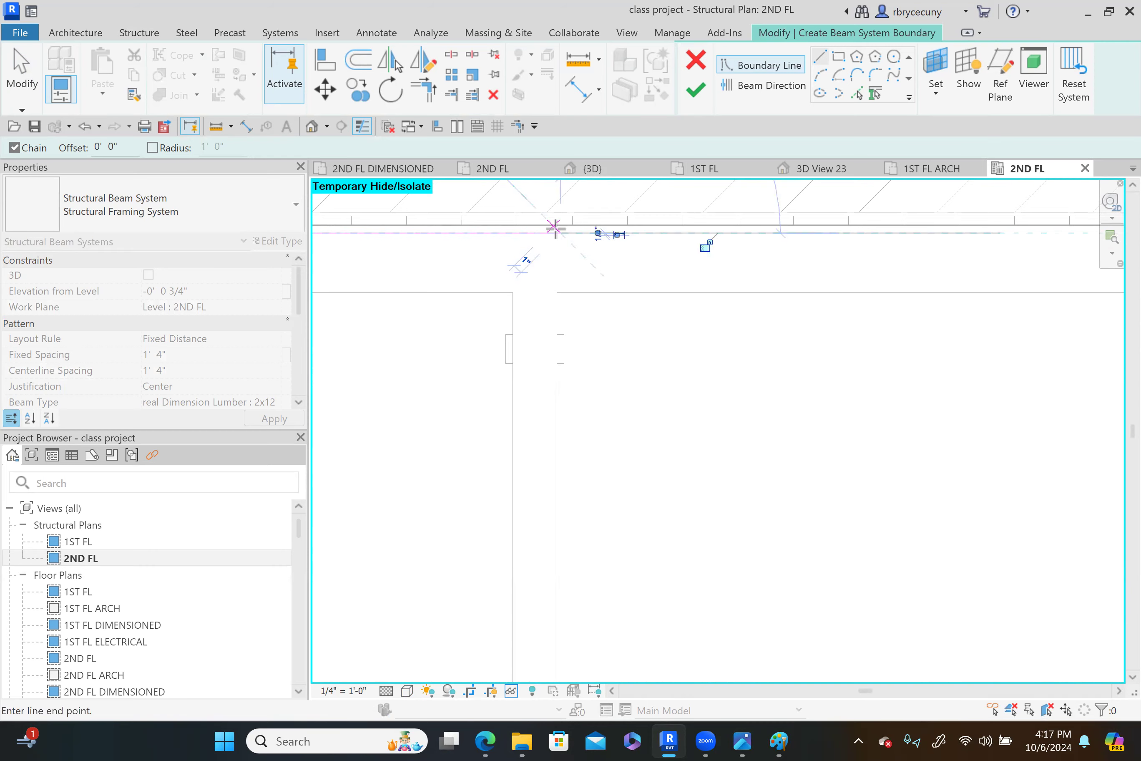
{"action": "middle_click_drag", "start_coordinate": [565, 481], "coordinate": [571, 303]}
{"action": "scroll", "coordinate": [545, 302], "scroll_direction": "up", "scroll_amount": 6}
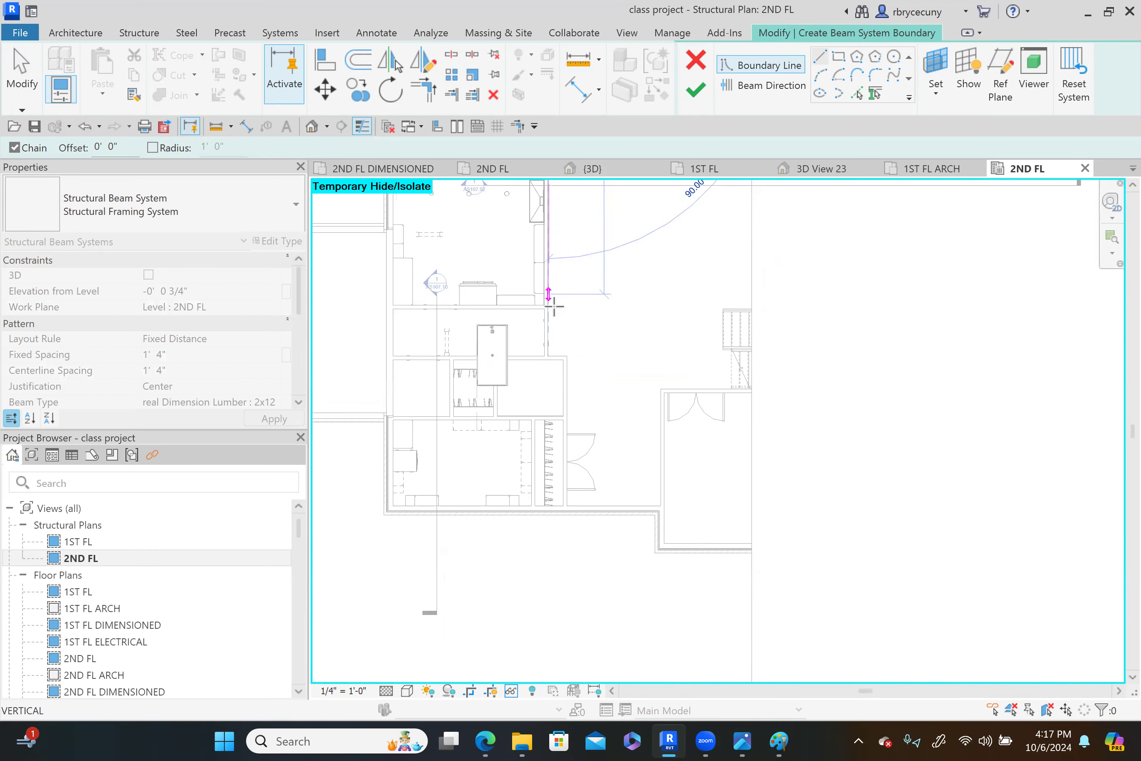
{"action": "scroll", "coordinate": [491, 491], "scroll_direction": "up", "scroll_amount": 2}
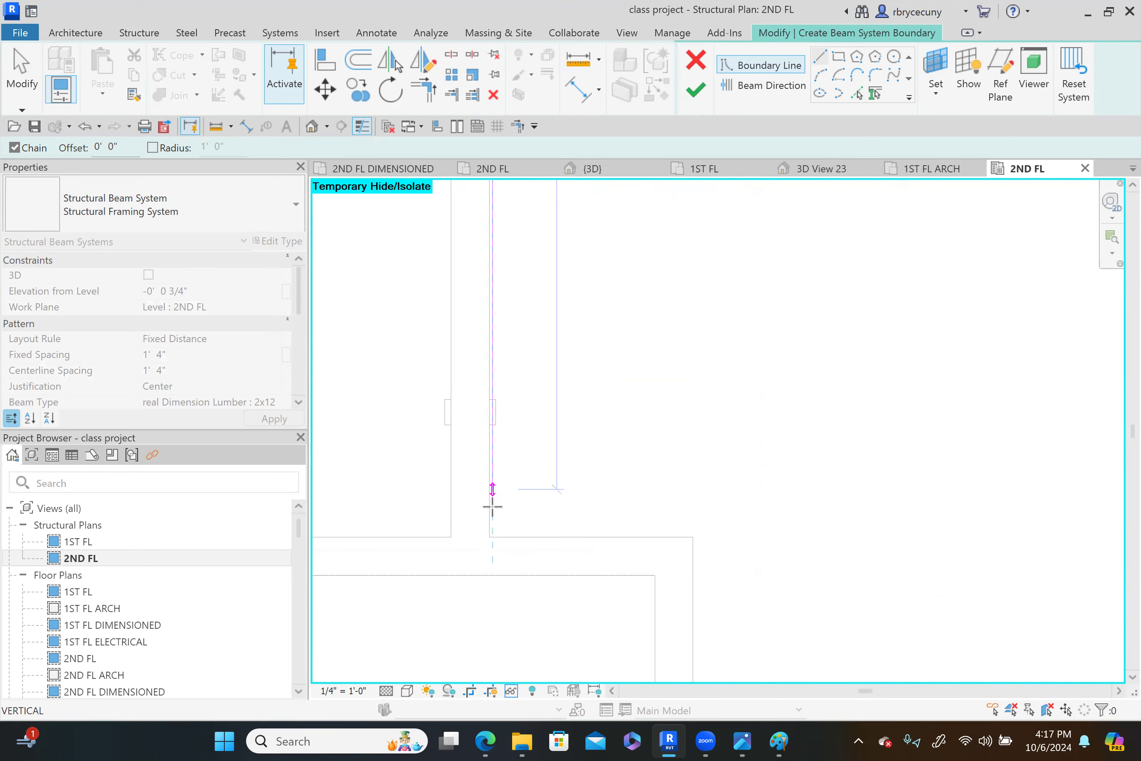
{"action": "scroll", "coordinate": [492, 530], "scroll_direction": "up", "scroll_amount": 2}
{"action": "middle_click_drag", "start_coordinate": [492, 530], "coordinate": [479, 448]}
{"action": "scroll", "coordinate": [482, 444], "scroll_direction": "up", "scroll_amount": 2}
{"action": "left_click", "coordinate": [482, 456]}
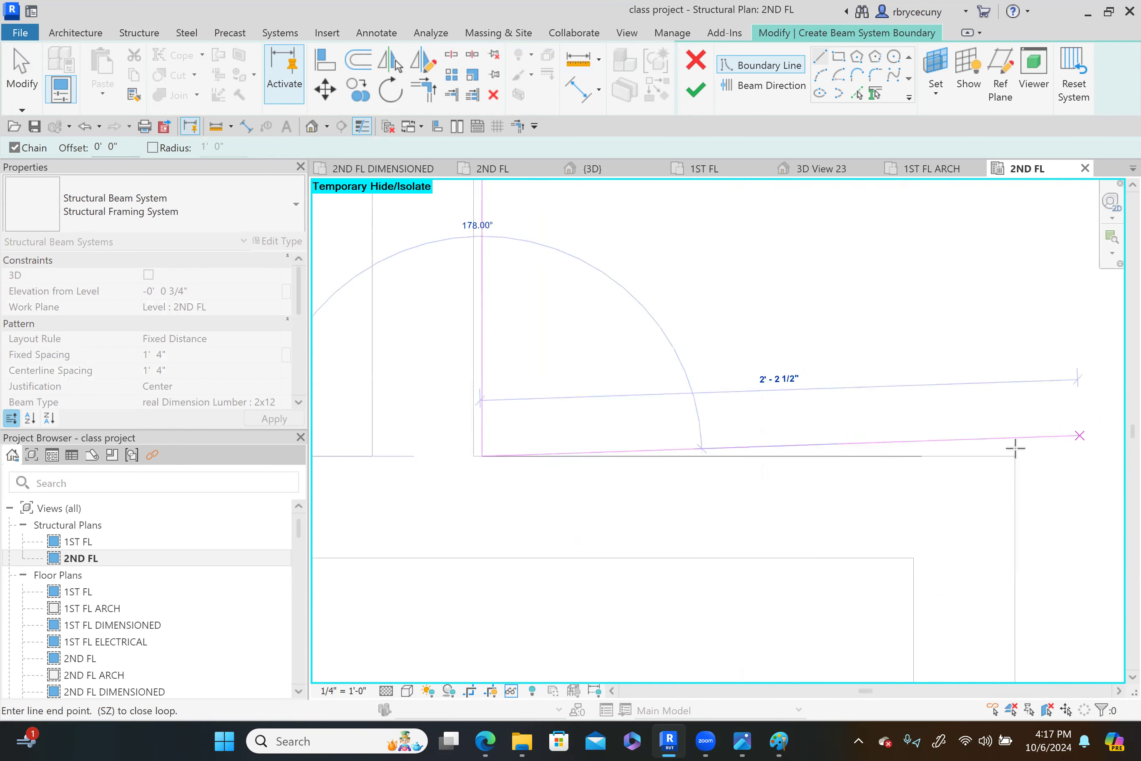
Continue the boundary about 2' right along the wall jog, then down beside the closet wall to the front exterior wall
{"action": "left_click", "coordinate": [1014, 454]}
{"action": "scroll", "coordinate": [973, 424], "scroll_direction": "down", "scroll_amount": 4}
{"action": "middle_click_drag", "start_coordinate": [943, 578], "coordinate": [833, 261]}
{"action": "middle_click_drag", "start_coordinate": [870, 544], "coordinate": [821, 259]}
{"action": "middle_click_drag", "start_coordinate": [832, 629], "coordinate": [784, 260]}
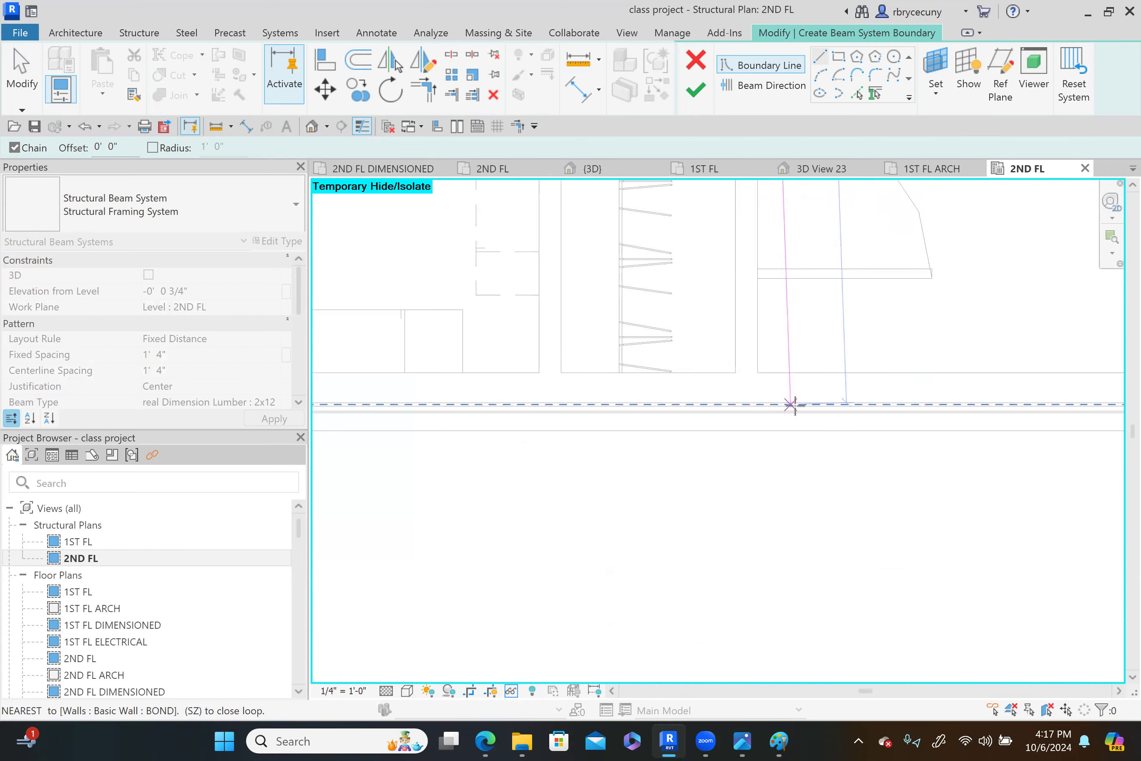
{"action": "scroll", "coordinate": [774, 343], "scroll_direction": "up", "scroll_amount": 3}
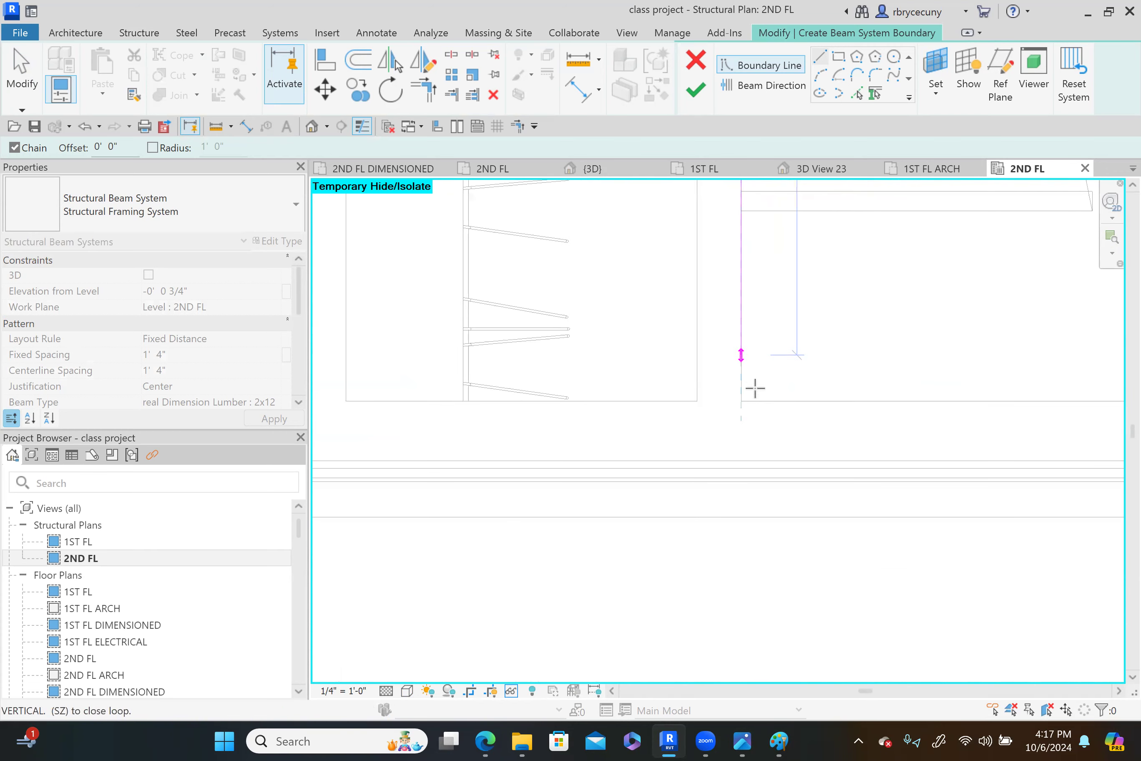
{"action": "left_click", "coordinate": [741, 458]}
Draw the boundary line along the front exterior wall to its lower-left corner
{"action": "scroll", "coordinate": [742, 457], "scroll_direction": "down", "scroll_amount": 3}
{"action": "scroll", "coordinate": [741, 458], "scroll_direction": "down", "scroll_amount": 3}
{"action": "middle_click_drag", "start_coordinate": [701, 498], "coordinate": [836, 506]}
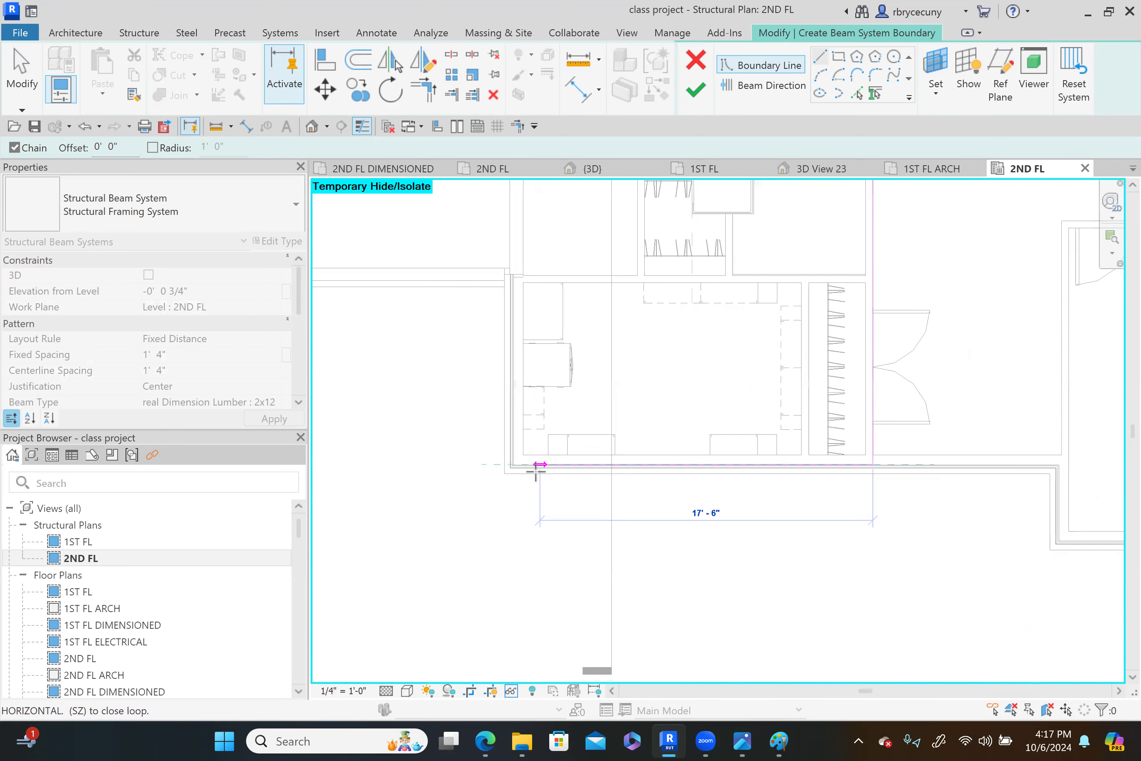
{"action": "scroll", "coordinate": [521, 465], "scroll_direction": "up", "scroll_amount": 6}
{"action": "scroll", "coordinate": [480, 444], "scroll_direction": "up", "scroll_amount": 3}
{"action": "left_click", "coordinate": [469, 453]}
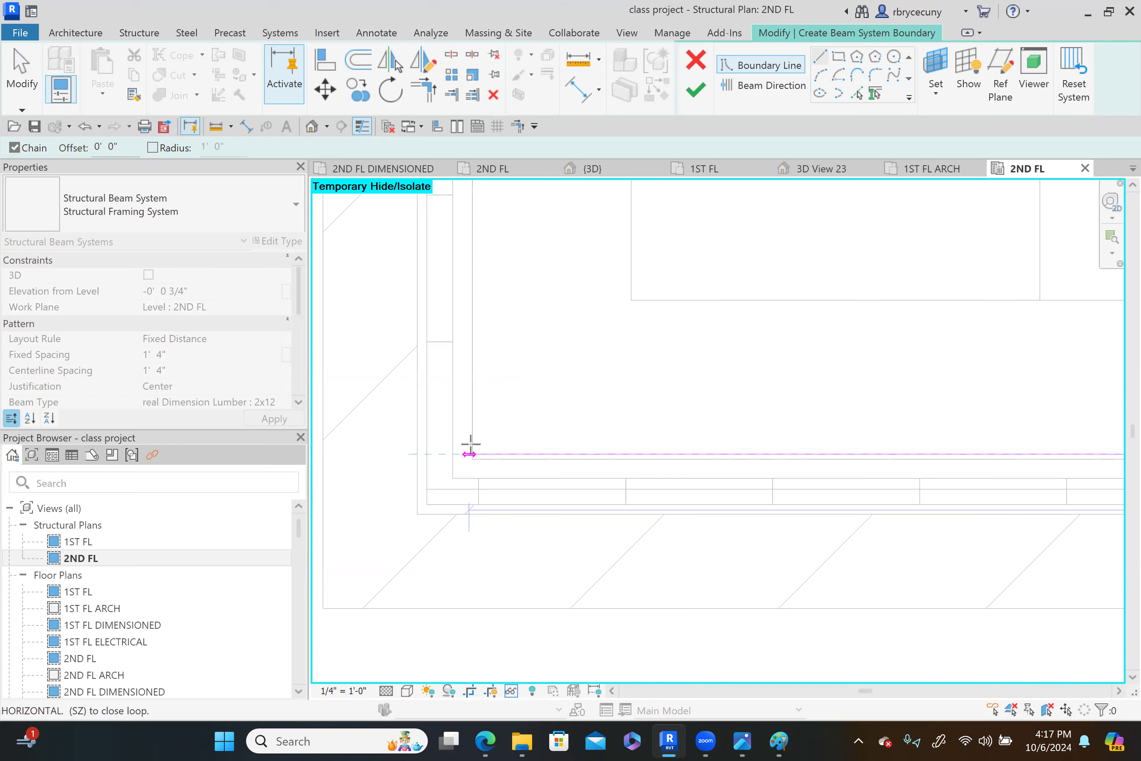
Close the boundary with a vertical line along the left exterior wall up to the starting corner
{"action": "scroll", "coordinate": [473, 446], "scroll_direction": "down", "scroll_amount": 5}
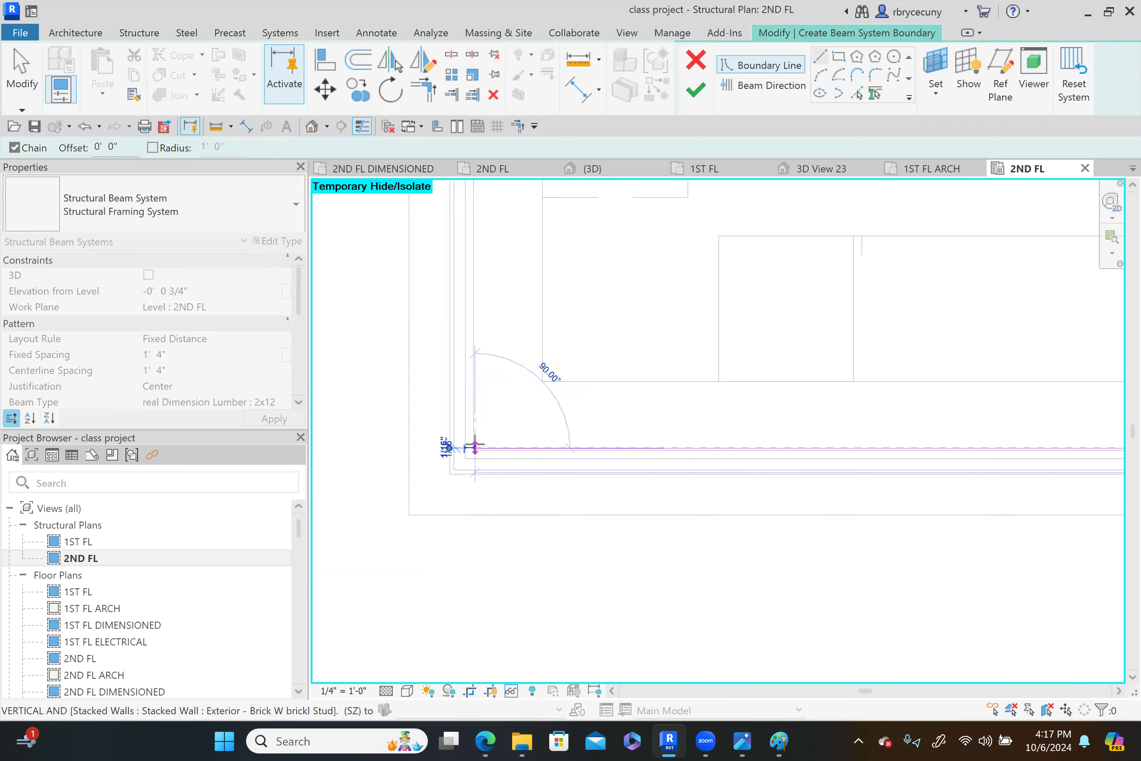
{"action": "middle_click_drag", "start_coordinate": [517, 366], "coordinate": [474, 607]}
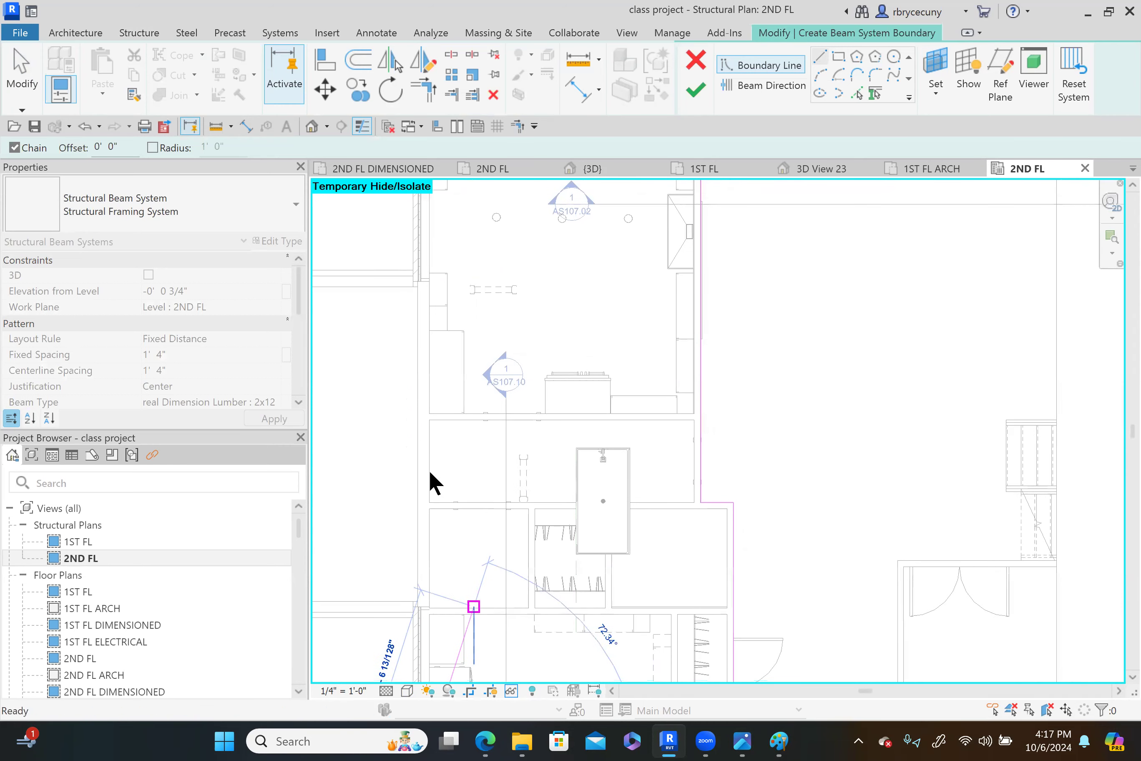
{"action": "mouse_move", "coordinate": [410, 379]}
{"action": "middle_mouse_down"}
{"action": "mouse_move", "coordinate": [425, 505]}
{"action": "mouse_move", "coordinate": [420, 333]}
{"action": "middle_mouse_up"}
{"action": "scroll", "coordinate": [431, 334], "scroll_direction": "up", "scroll_amount": 6}
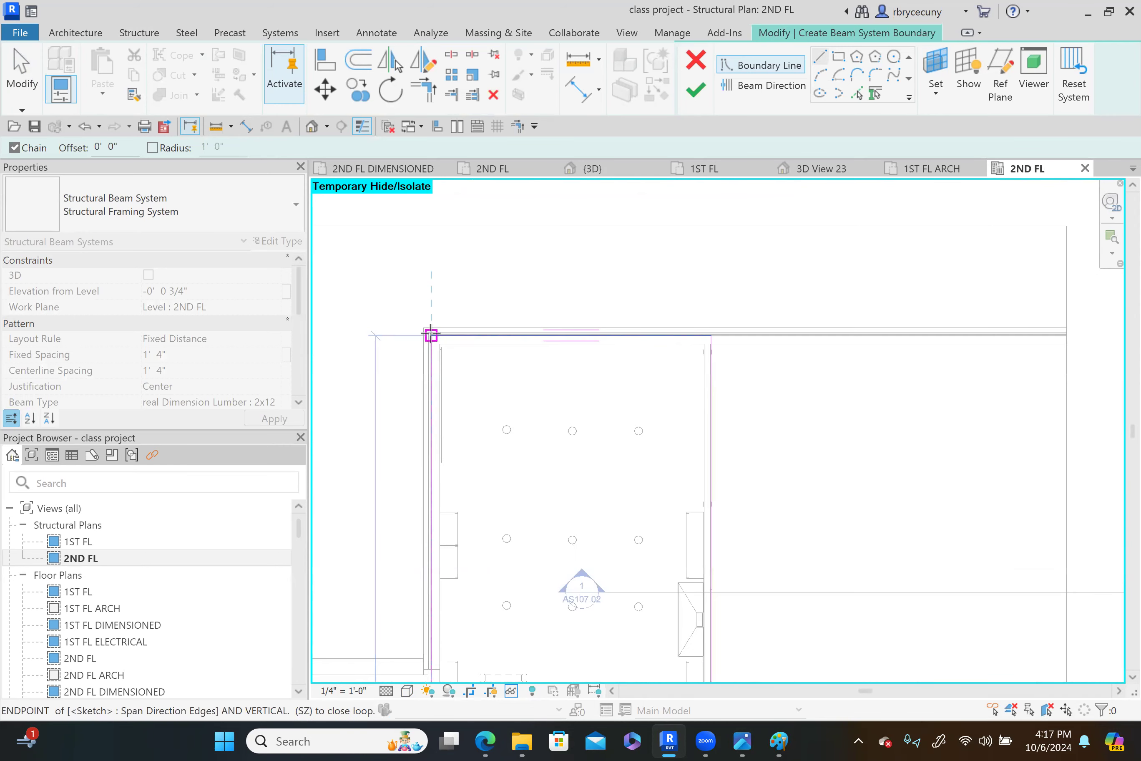
{"action": "left_click", "coordinate": [438, 335]}
{"action": "key", "text": "Escape"}
Align the long interior boundary line with the right face of the interior wall
{"action": "scroll", "coordinate": [560, 422], "scroll_direction": "down", "scroll_amount": 4}
{"action": "middle_click_drag", "start_coordinate": [1007, 510], "coordinate": [554, 370]}
{"action": "scroll", "coordinate": [560, 382], "scroll_direction": "up", "scroll_amount": 4}
{"action": "middle_click_drag", "start_coordinate": [554, 267], "coordinate": [616, 435]}
{"action": "left_click", "coordinate": [324, 63]}
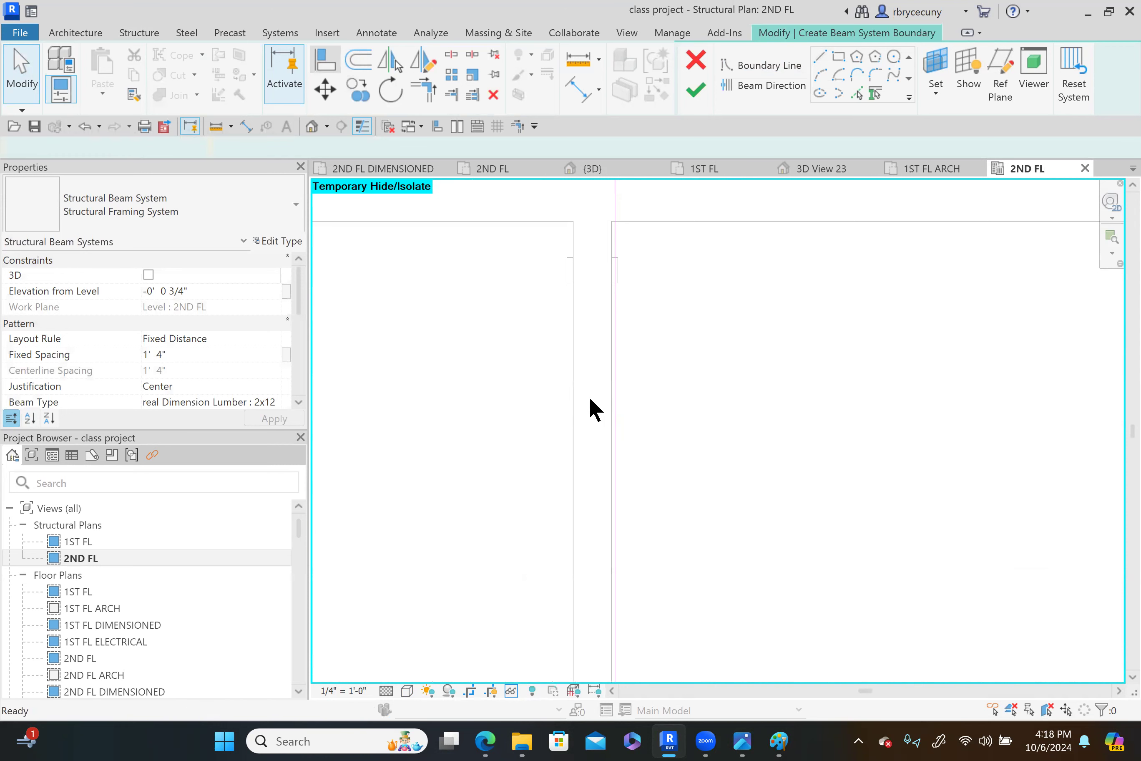
{"action": "left_click", "coordinate": [611, 416]}
{"action": "left_click", "coordinate": [615, 421]}
{"action": "key", "text": "Escape"}
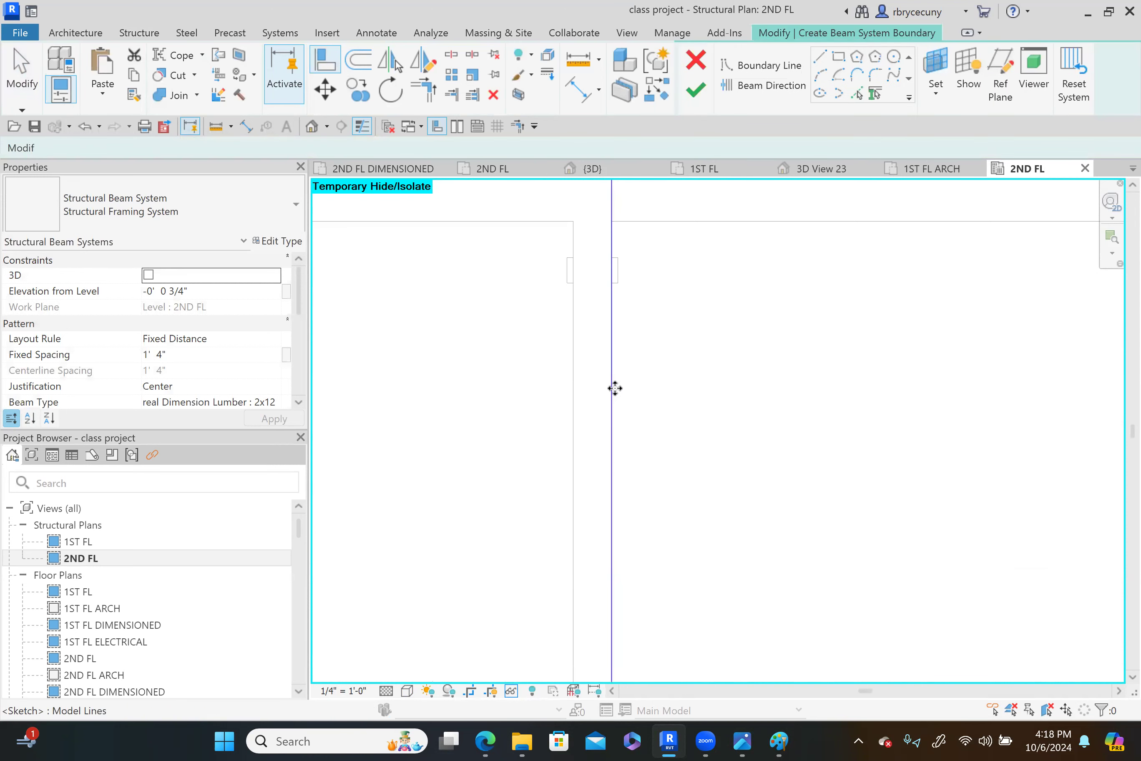
Move the long interior boundary line 0.5" left, into the interior wall
{"action": "left_click", "coordinate": [614, 386]}
{"action": "left_click", "coordinate": [324, 96]}
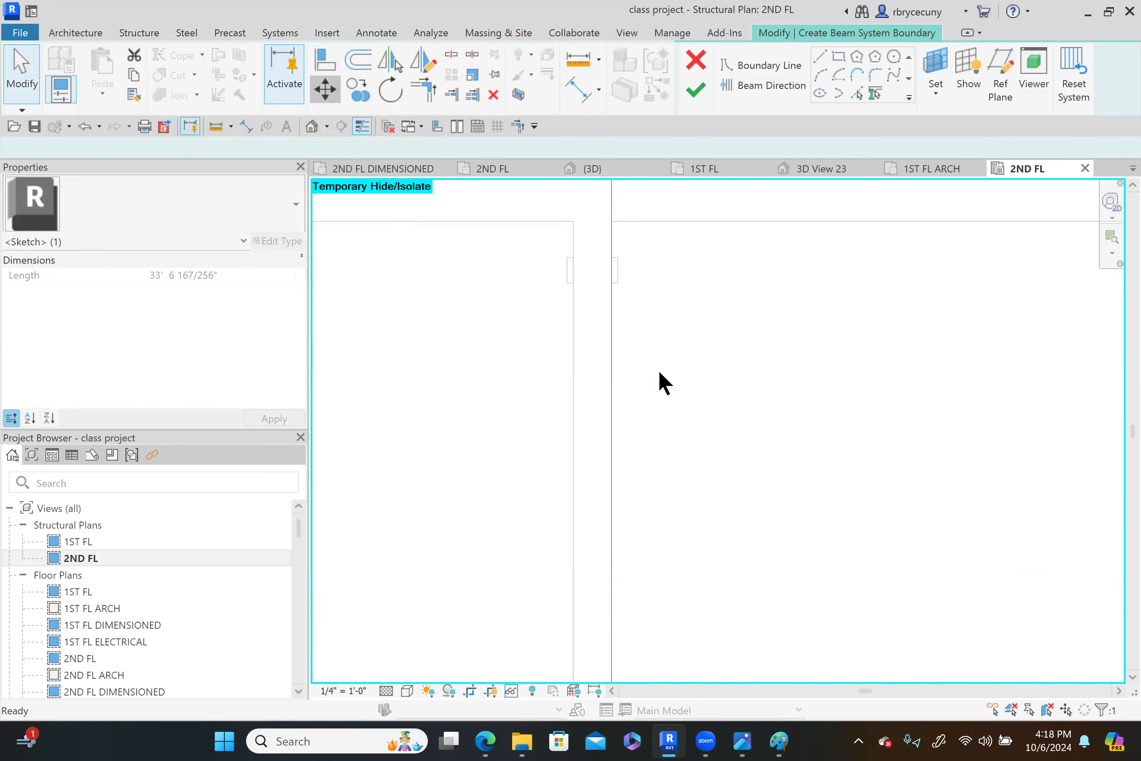
{"action": "left_click", "coordinate": [774, 369]}
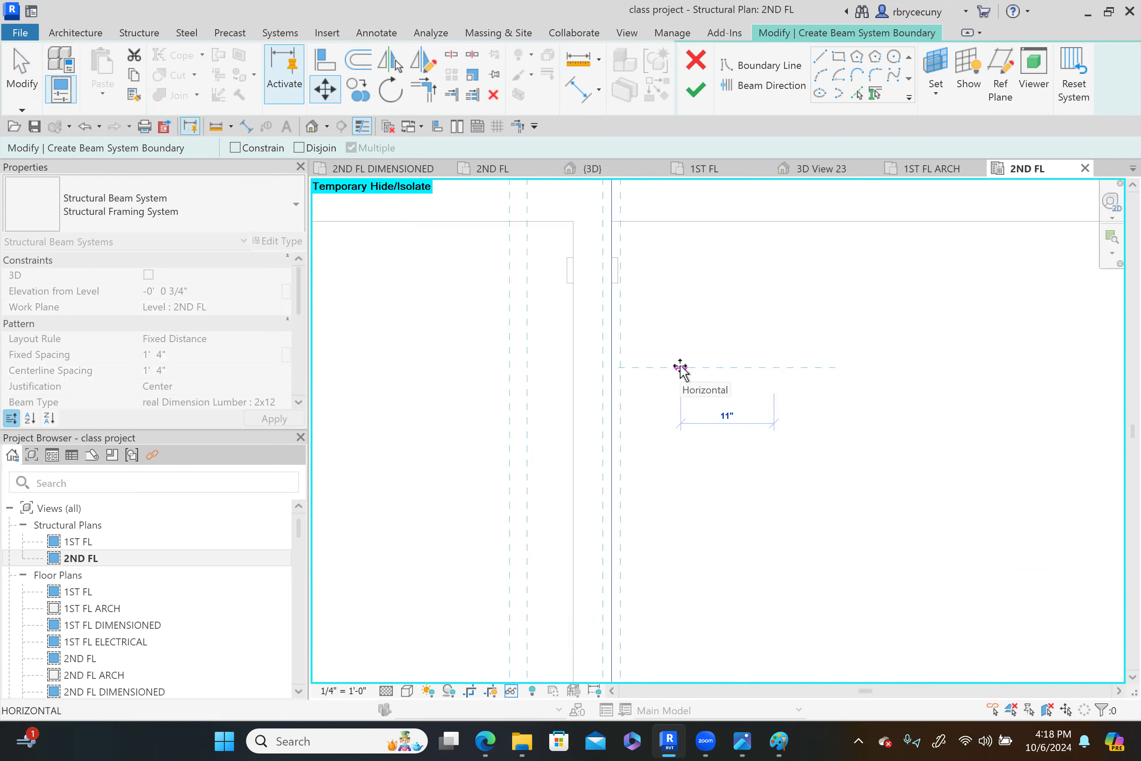
{"action": "type", "text": ".5"}
{"action": "key", "text": "Return"}
{"action": "scroll", "coordinate": [604, 372], "scroll_direction": "down", "scroll_amount": 5}
{"action": "middle_click_drag", "start_coordinate": [613, 435], "coordinate": [577, 171]}
{"action": "middle_click_drag", "start_coordinate": [639, 570], "coordinate": [608, 298]}
{"action": "scroll", "coordinate": [589, 373], "scroll_direction": "down", "scroll_amount": 1}
{"action": "middle_click_drag", "start_coordinate": [566, 375], "coordinate": [584, 204]}
{"action": "middle_click_drag", "start_coordinate": [609, 473], "coordinate": [566, 189]}
{"action": "scroll", "coordinate": [563, 496], "scroll_direction": "up", "scroll_amount": 10}
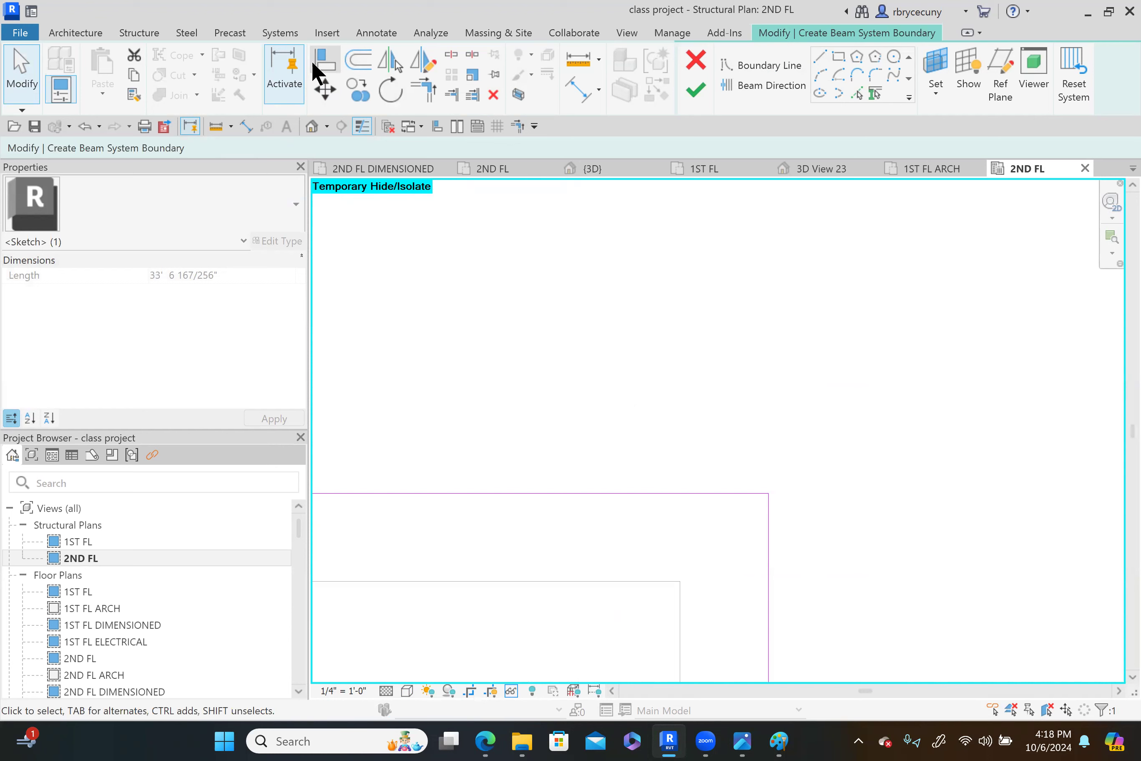
{"action": "left_click", "coordinate": [325, 59]}
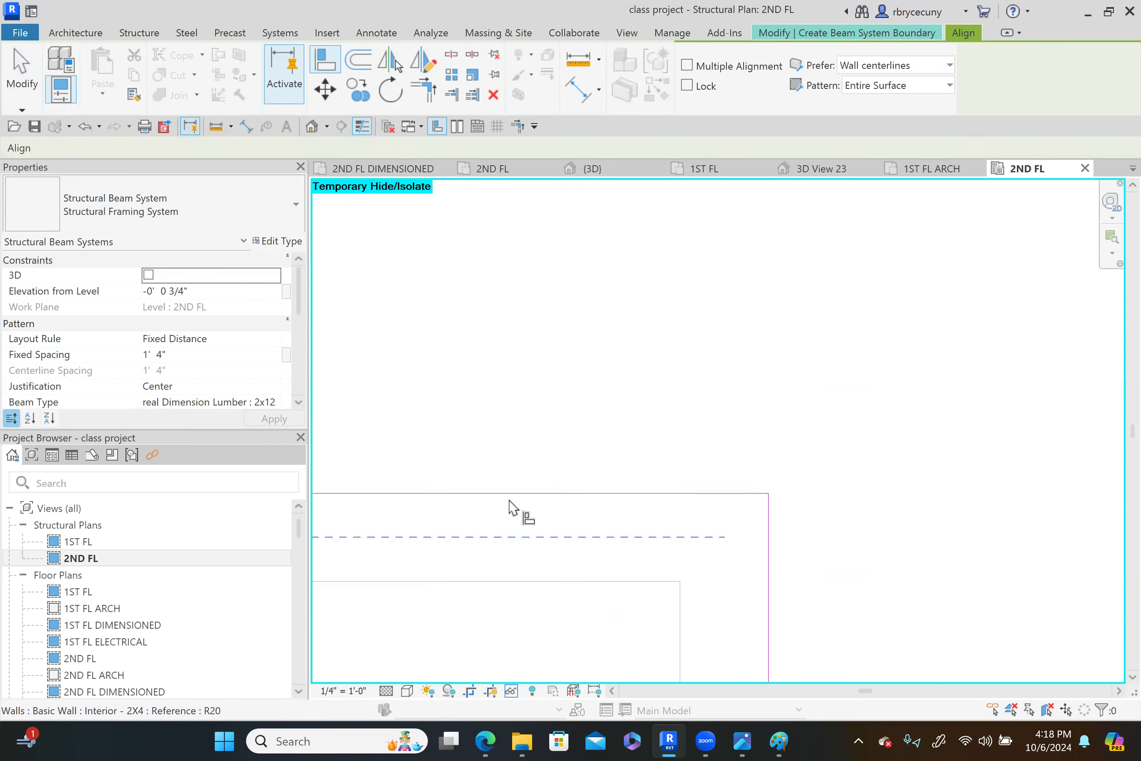
{"action": "scroll", "coordinate": [510, 506], "scroll_direction": "down", "scroll_amount": 5}
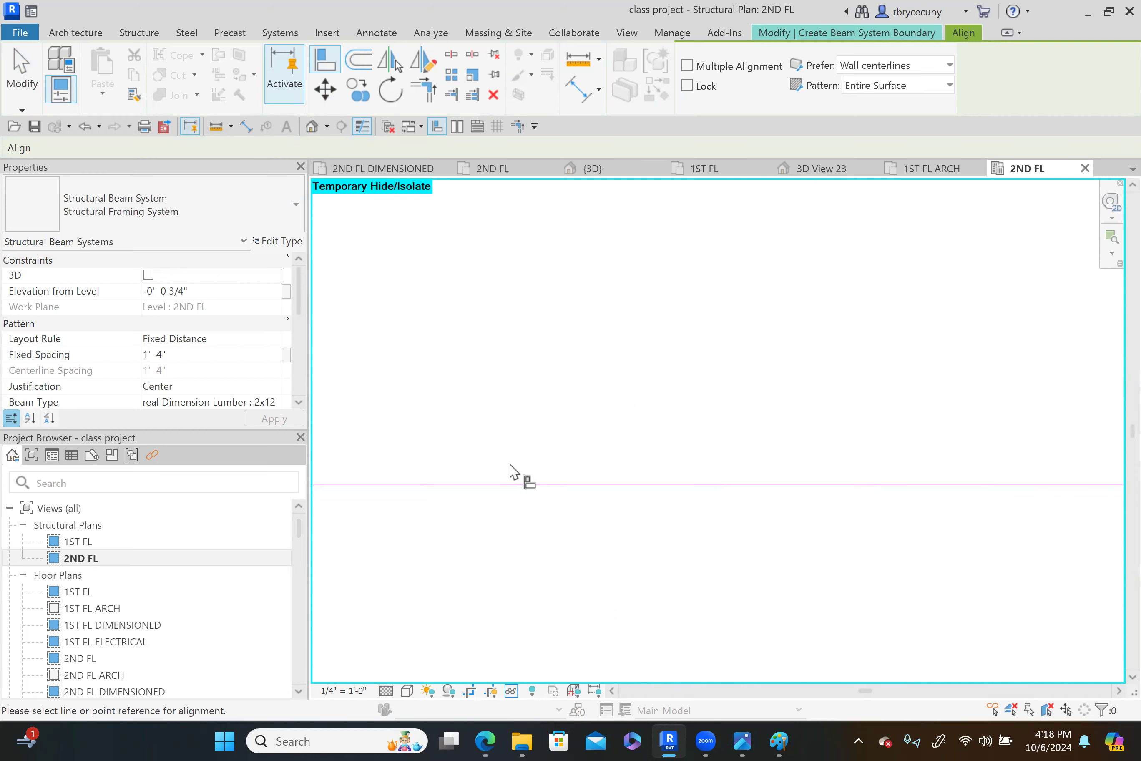
{"action": "key", "text": "Escape"}
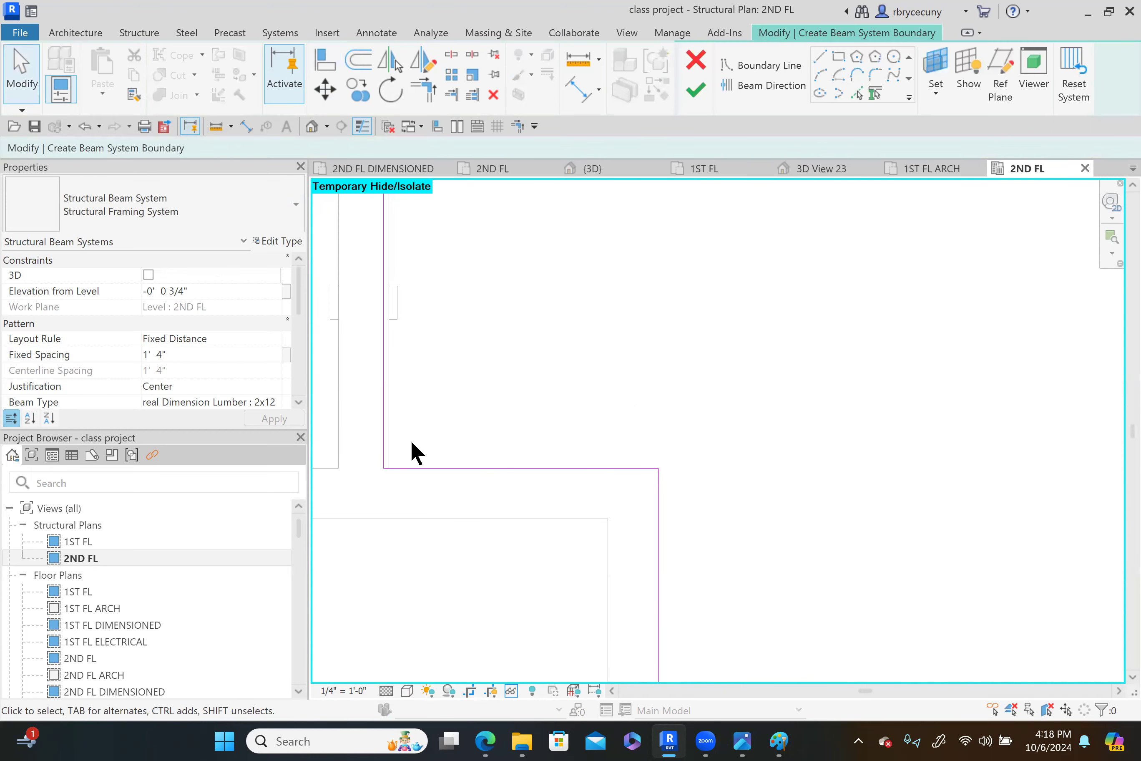
Move the short horizontal boundary line at the wall jog down 0.5"
{"action": "left_click", "coordinate": [458, 467]}
{"action": "left_click", "coordinate": [327, 90]}
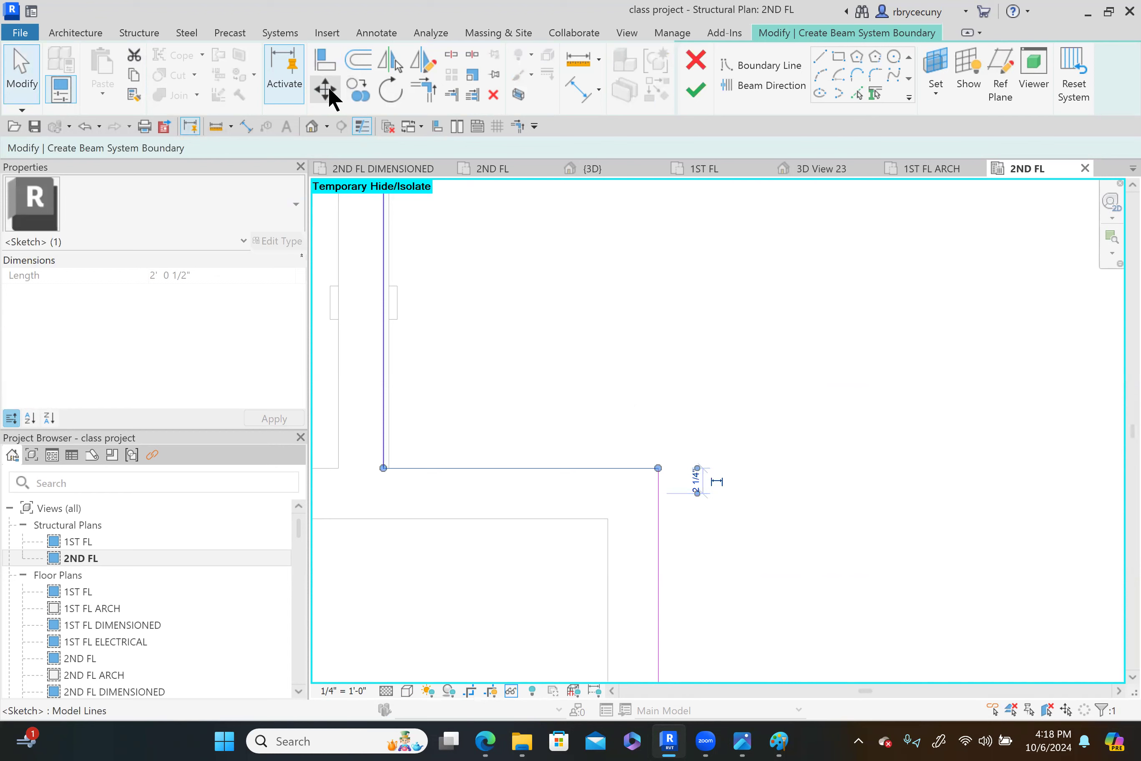
{"action": "left_click", "coordinate": [473, 344]}
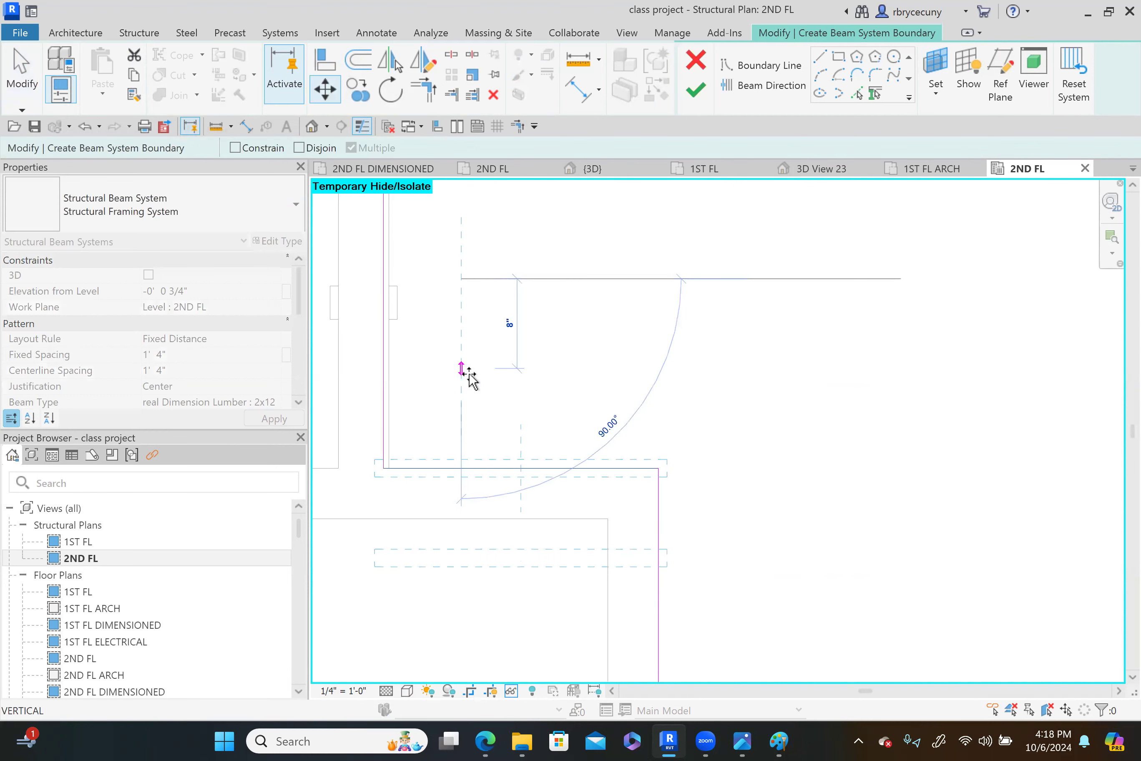
{"action": "type", "text": ".5\""}
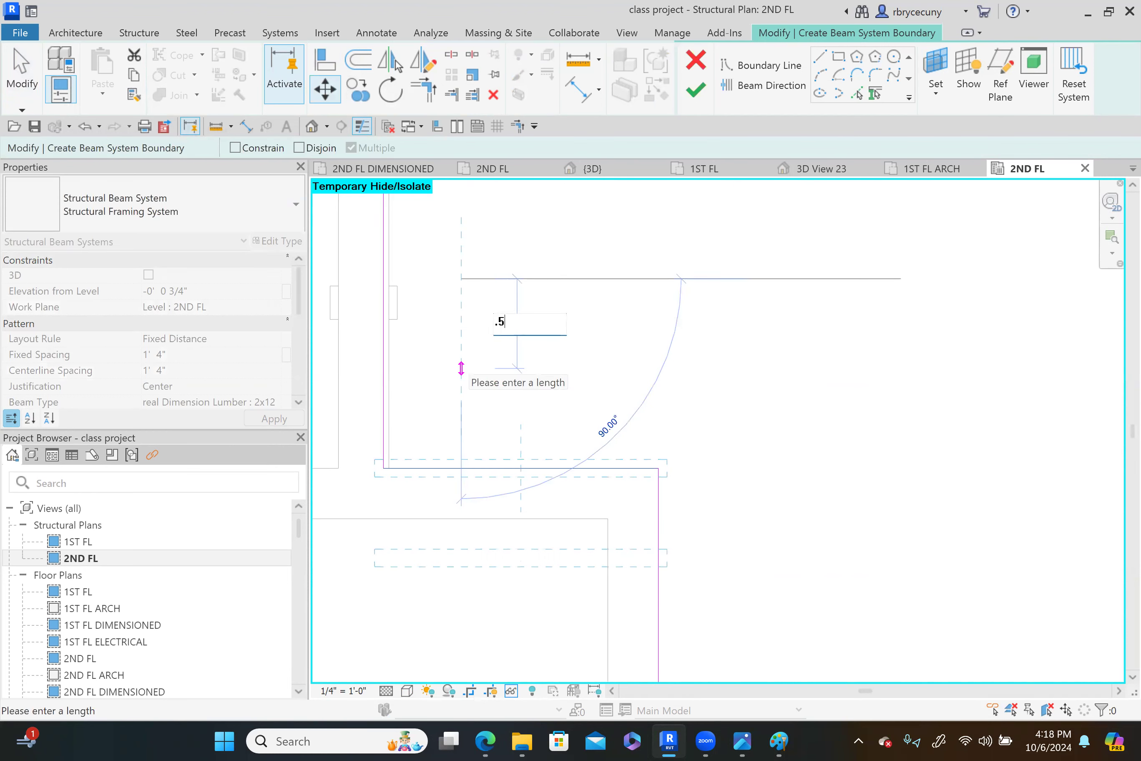
{"action": "key", "text": "Return"}
Move the lower vertical boundary line beside the closet wall 0.5" left
{"action": "middle_click_drag", "start_coordinate": [468, 372], "coordinate": [473, 306]}
{"action": "left_click", "coordinate": [657, 535]}
{"action": "left_click", "coordinate": [324, 89]}
{"action": "left_click", "coordinate": [849, 483]}
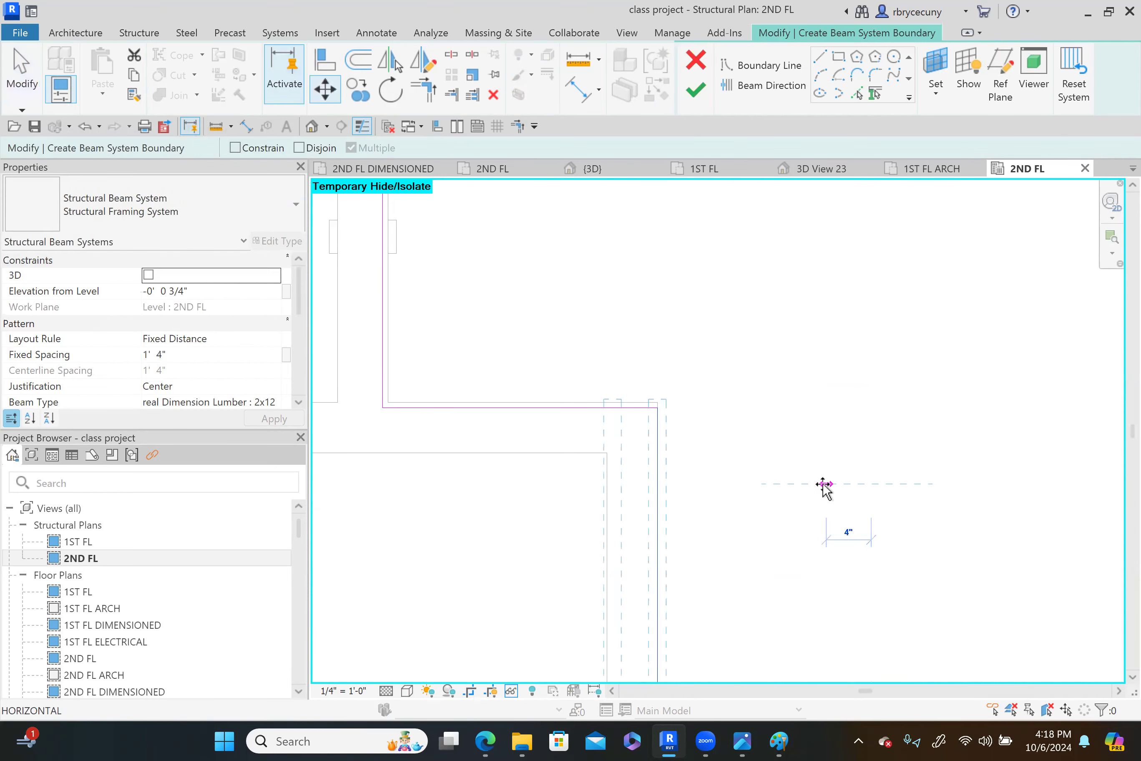
{"action": "type", "text": ".5"}
{"action": "key", "text": "Return"}
Align the front boundary line with the adjacent layer edge of the front exterior wall and inspect the lower-left corner
{"action": "mouse_move", "coordinate": [823, 491]}
{"action": "middle_mouse_down"}
{"action": "mouse_move", "coordinate": [764, 497]}
{"action": "mouse_move", "coordinate": [764, 561]}
{"action": "mouse_move", "coordinate": [780, 479]}
{"action": "mouse_move", "coordinate": [777, 297]}
{"action": "middle_mouse_up"}
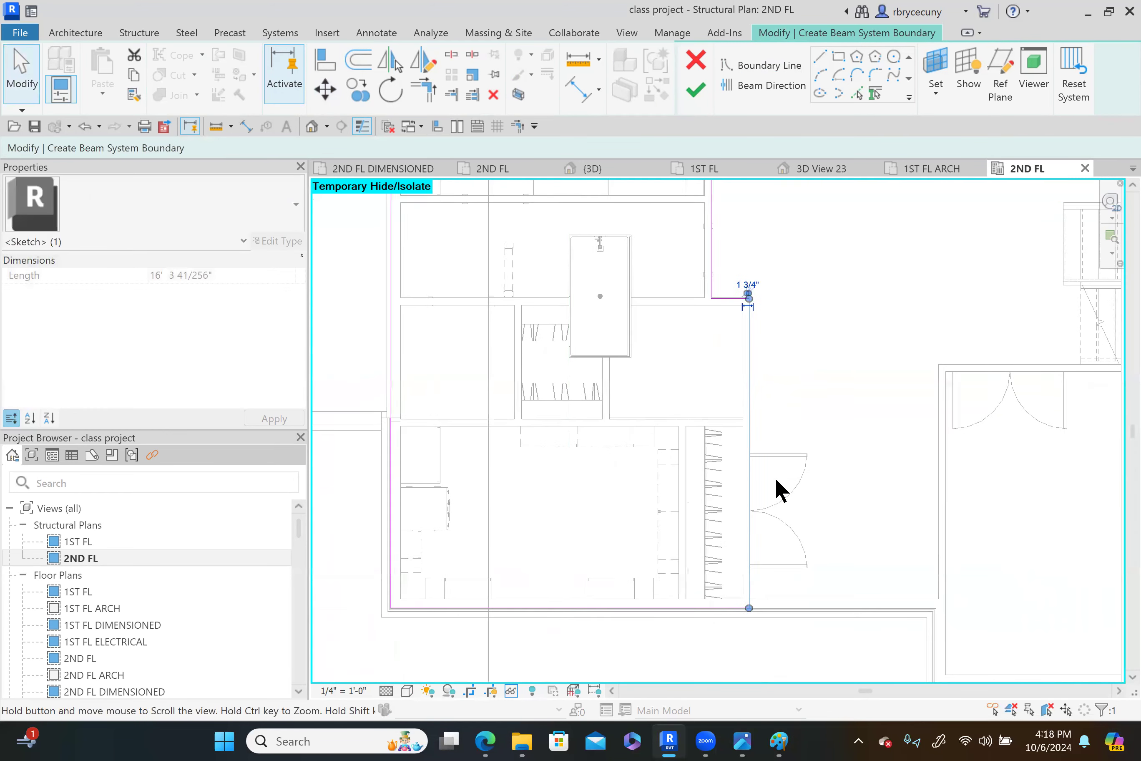
{"action": "scroll", "coordinate": [685, 615], "scroll_direction": "up", "scroll_amount": 5}
{"action": "scroll", "coordinate": [810, 503], "scroll_direction": "up", "scroll_amount": 5}
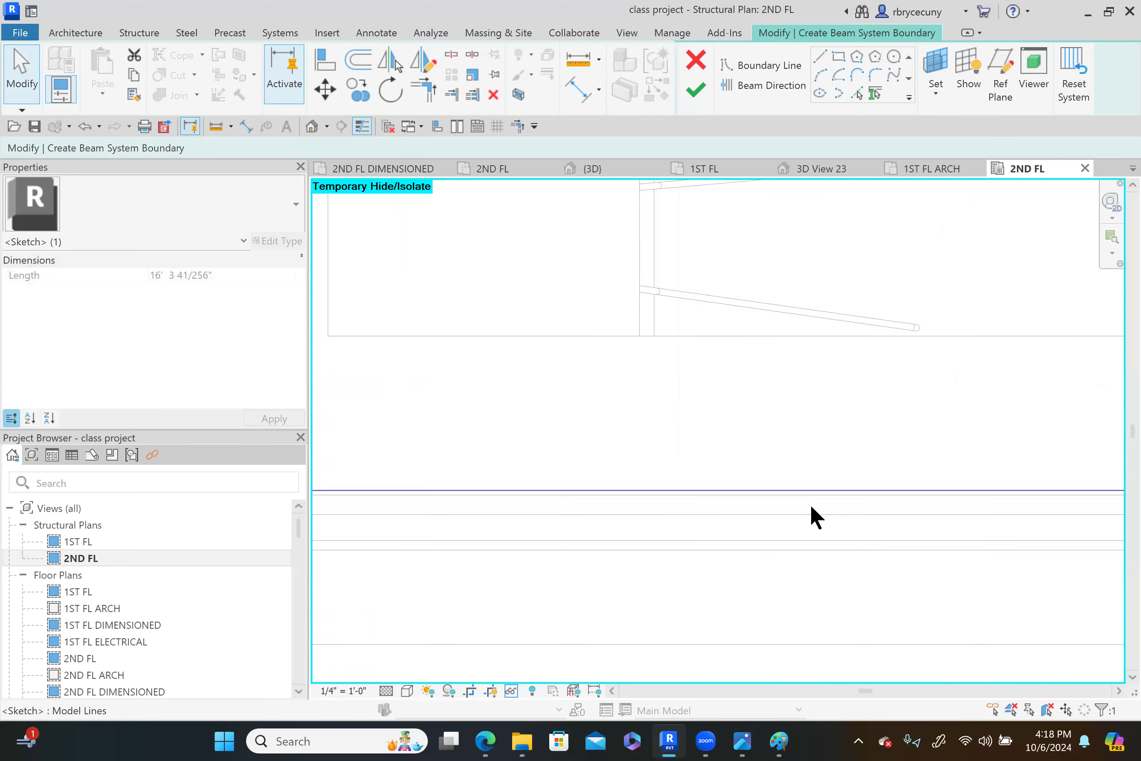
{"action": "left_click", "coordinate": [324, 71]}
{"action": "left_click", "coordinate": [500, 480]}
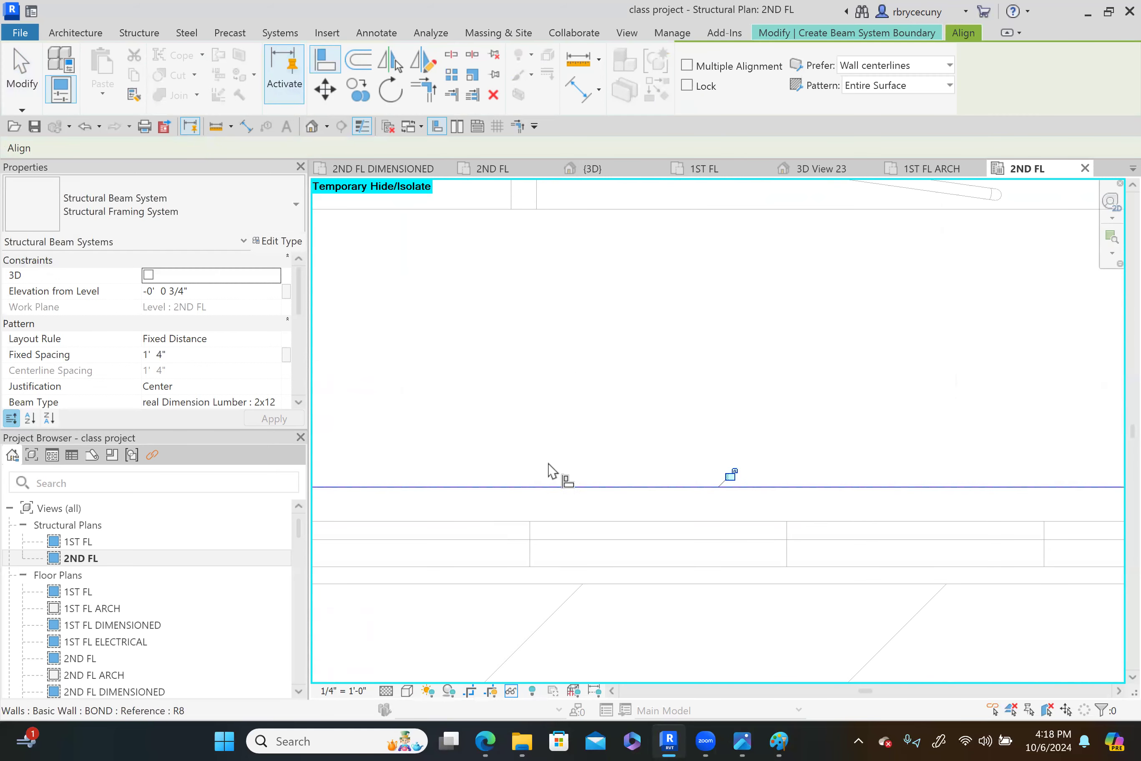
{"action": "scroll", "coordinate": [638, 535], "scroll_direction": "down", "scroll_amount": 3}
{"action": "scroll", "coordinate": [660, 553], "scroll_direction": "down", "scroll_amount": 3}
{"action": "middle_click_drag", "start_coordinate": [483, 563], "coordinate": [905, 609]}
{"action": "middle_click_drag", "start_coordinate": [538, 647], "coordinate": [751, 631]}
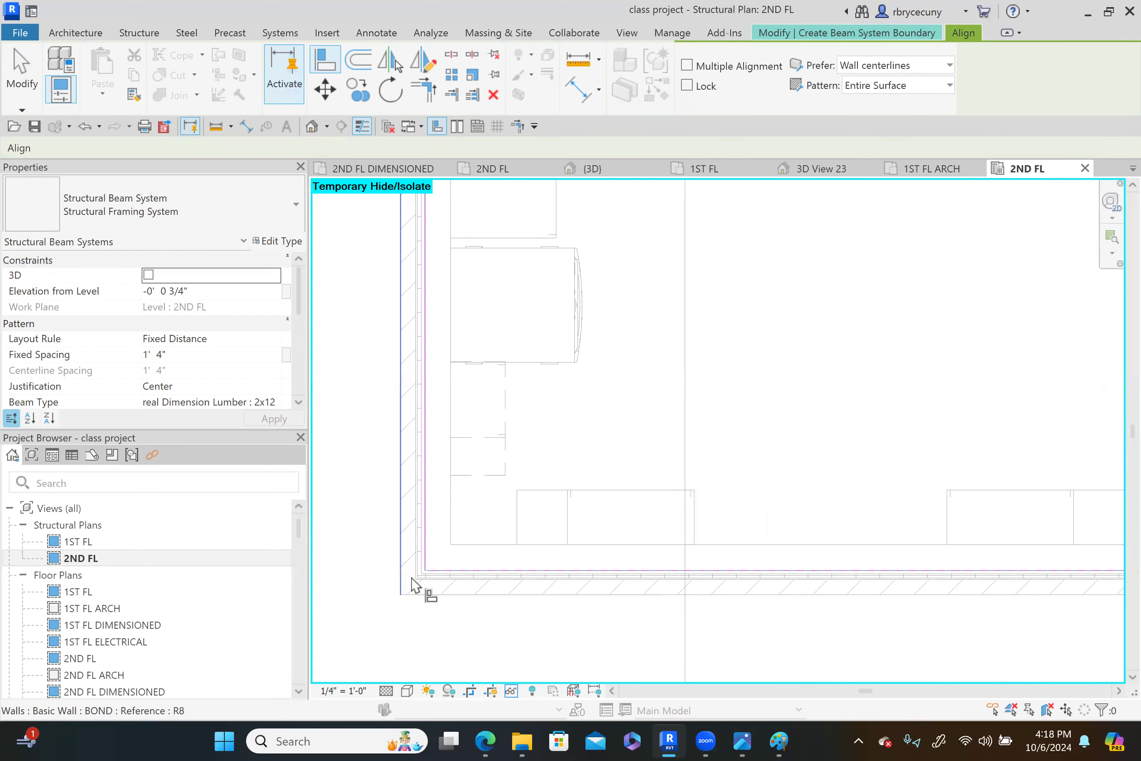
Align the long side boundary line at the lower-left corner with the adjacent layer edge of the exterior wall
{"action": "scroll", "coordinate": [457, 580], "scroll_direction": "up", "scroll_amount": 4}
{"action": "scroll", "coordinate": [435, 503], "scroll_direction": "up", "scroll_amount": 3}
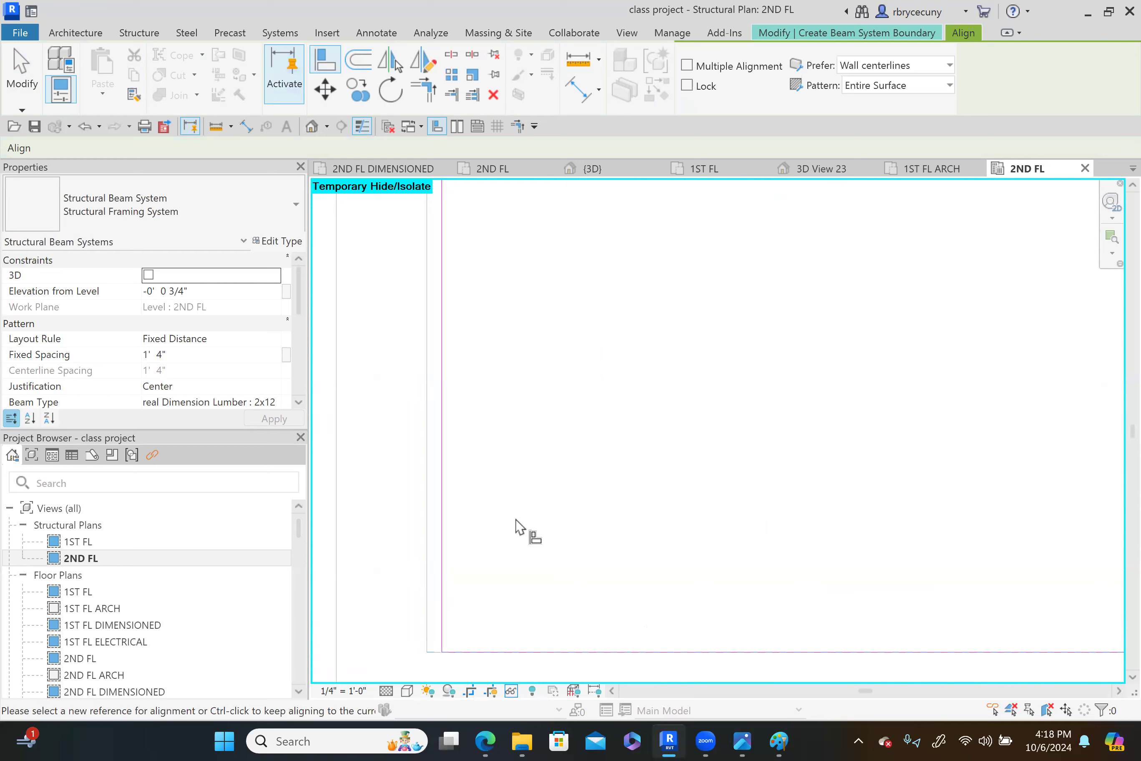
{"action": "scroll", "coordinate": [477, 535], "scroll_direction": "down", "scroll_amount": 4}
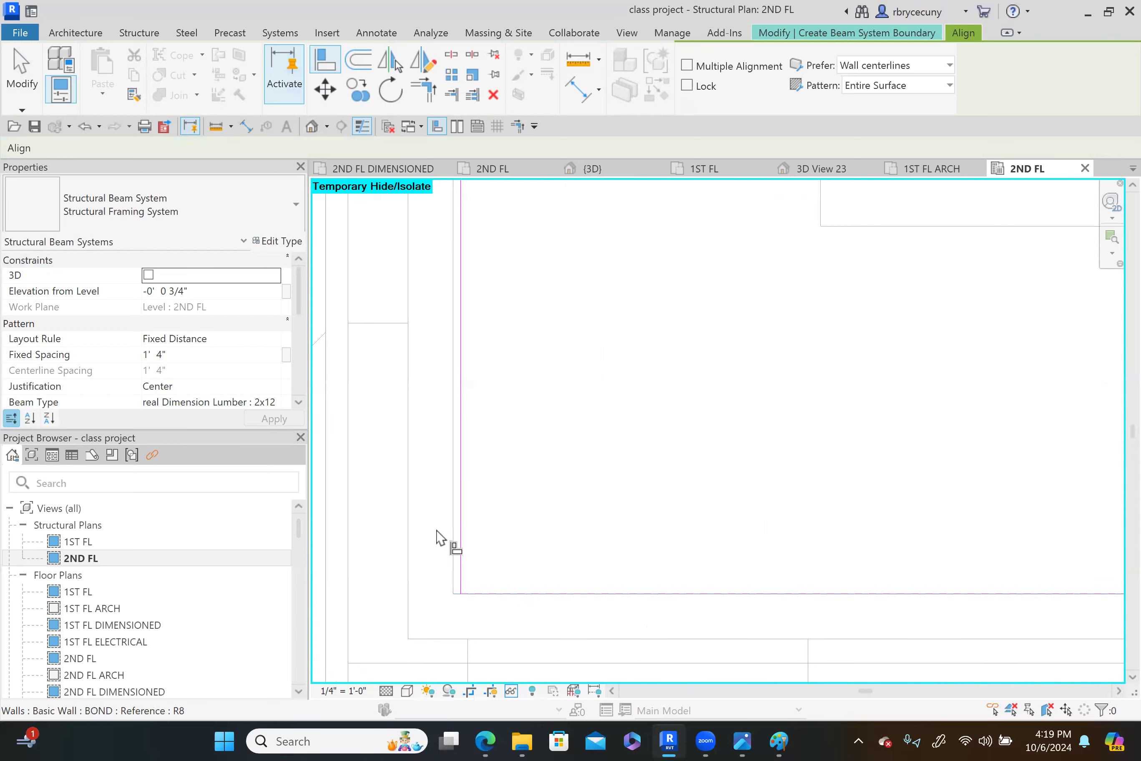
{"action": "left_click", "coordinate": [453, 539]}
{"action": "left_click", "coordinate": [460, 542]}
{"action": "scroll", "coordinate": [511, 599], "scroll_direction": "down", "scroll_amount": 6}
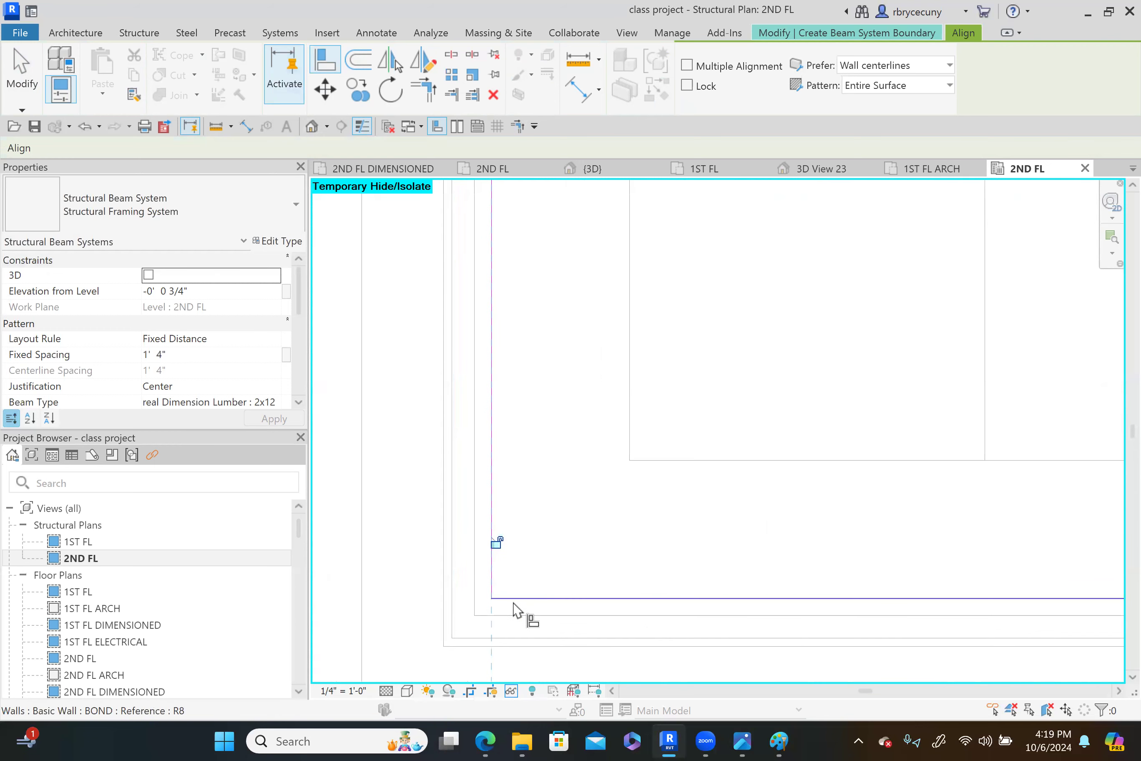
Examine the rear boundary line and its beam direction marks against the rear exterior wall
{"action": "middle_click_drag", "start_coordinate": [523, 548], "coordinate": [496, 664]}
{"action": "scroll", "coordinate": [496, 663], "scroll_direction": "down", "scroll_amount": 3}
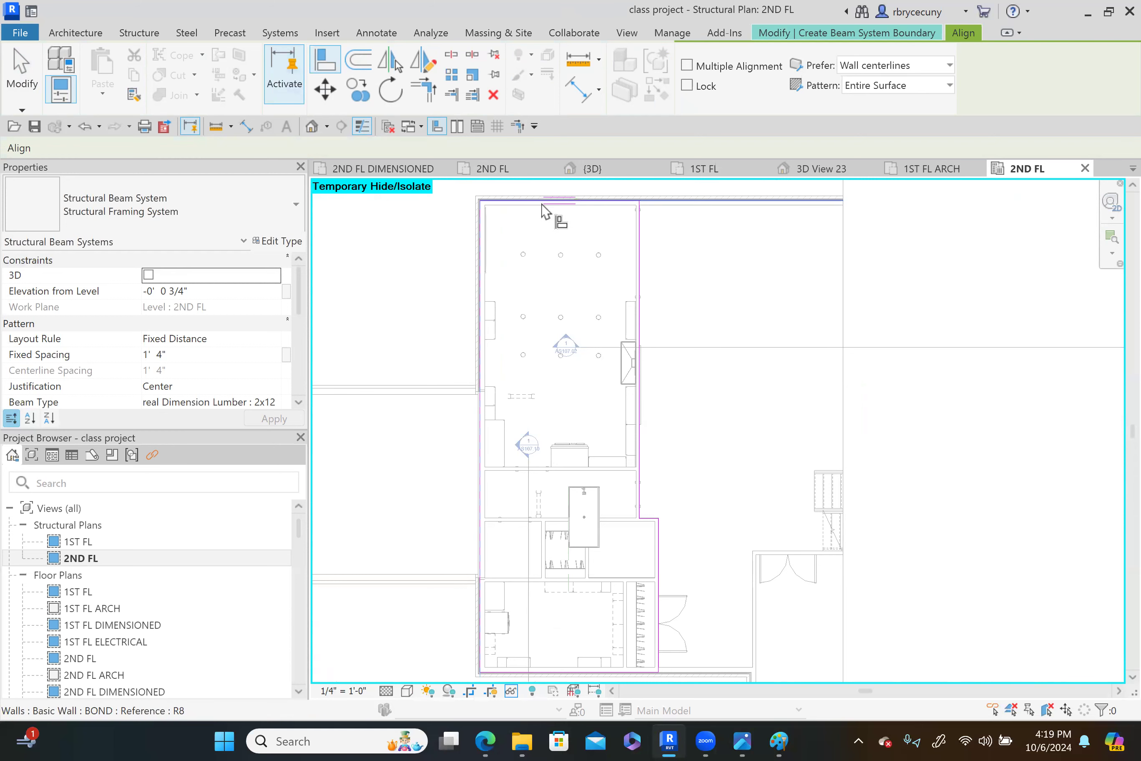
{"action": "scroll", "coordinate": [543, 205], "scroll_direction": "up", "scroll_amount": 6}
{"action": "middle_click_drag", "start_coordinate": [604, 314], "coordinate": [612, 392]}
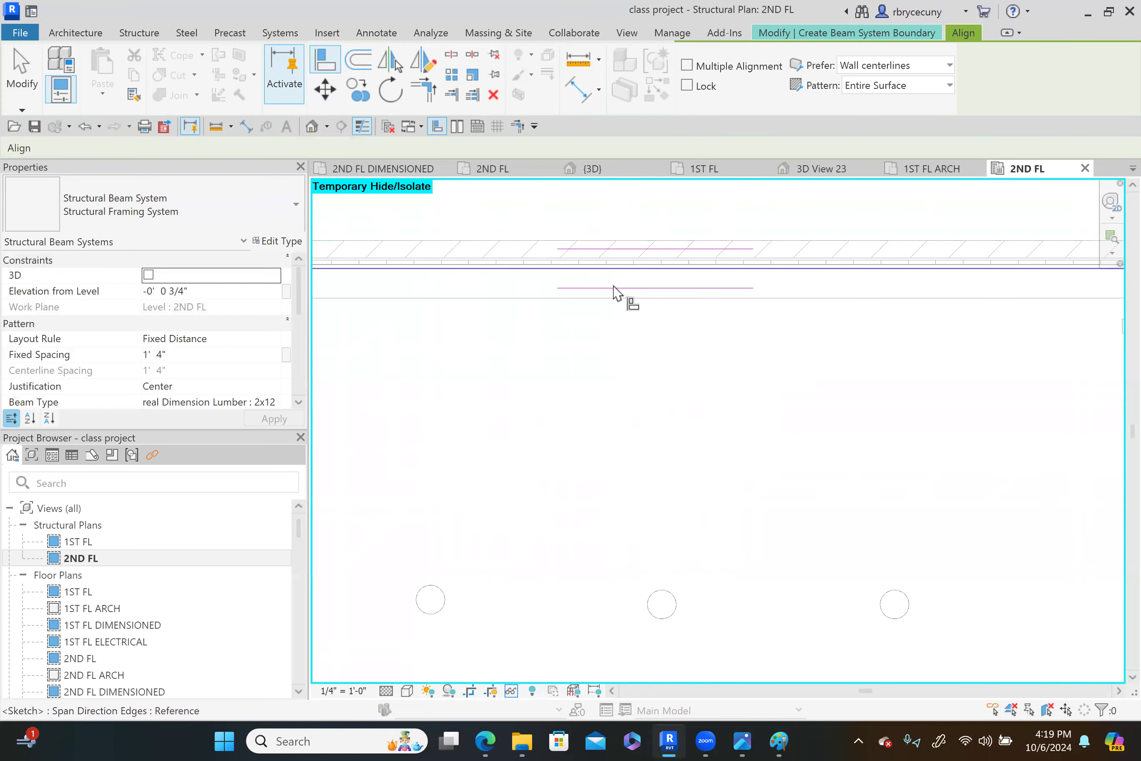
{"action": "scroll", "coordinate": [619, 296], "scroll_direction": "down", "scroll_amount": 4}
{"action": "middle_click_drag", "start_coordinate": [624, 331], "coordinate": [604, 264]}
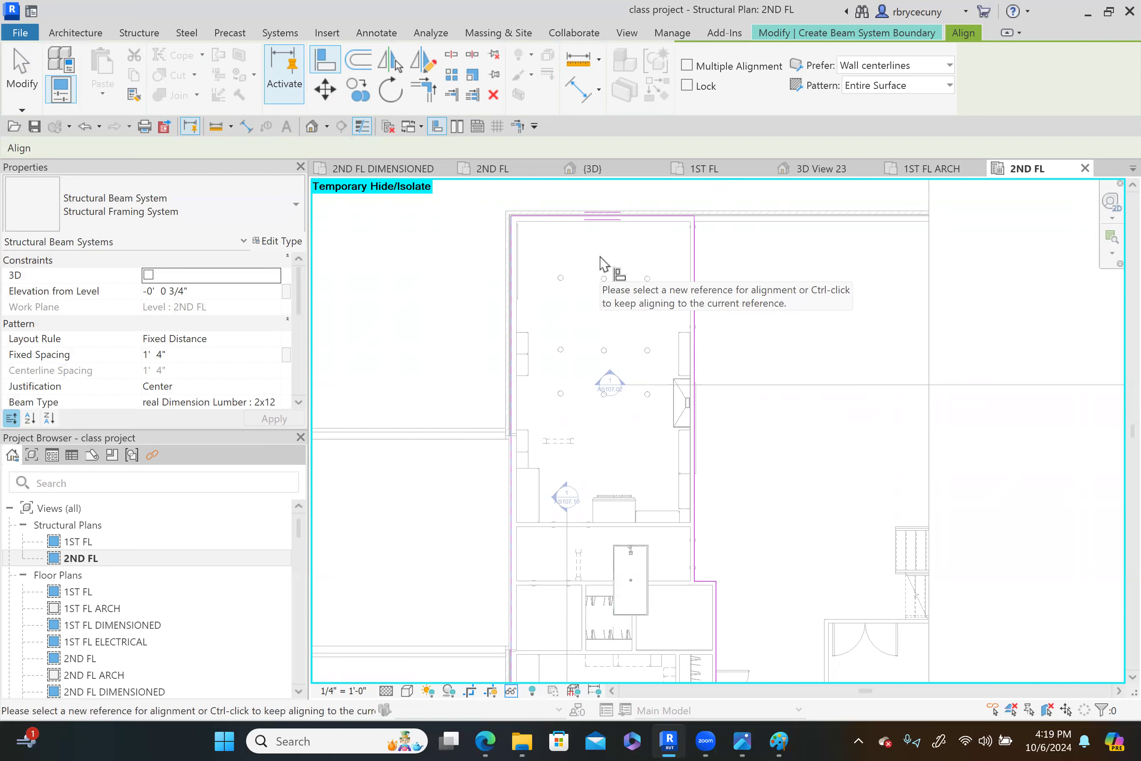
{"action": "left_click", "coordinate": [633, 215]}
Set the beam direction parallel to the long interior boundary line
{"action": "left_click", "coordinate": [811, 32]}
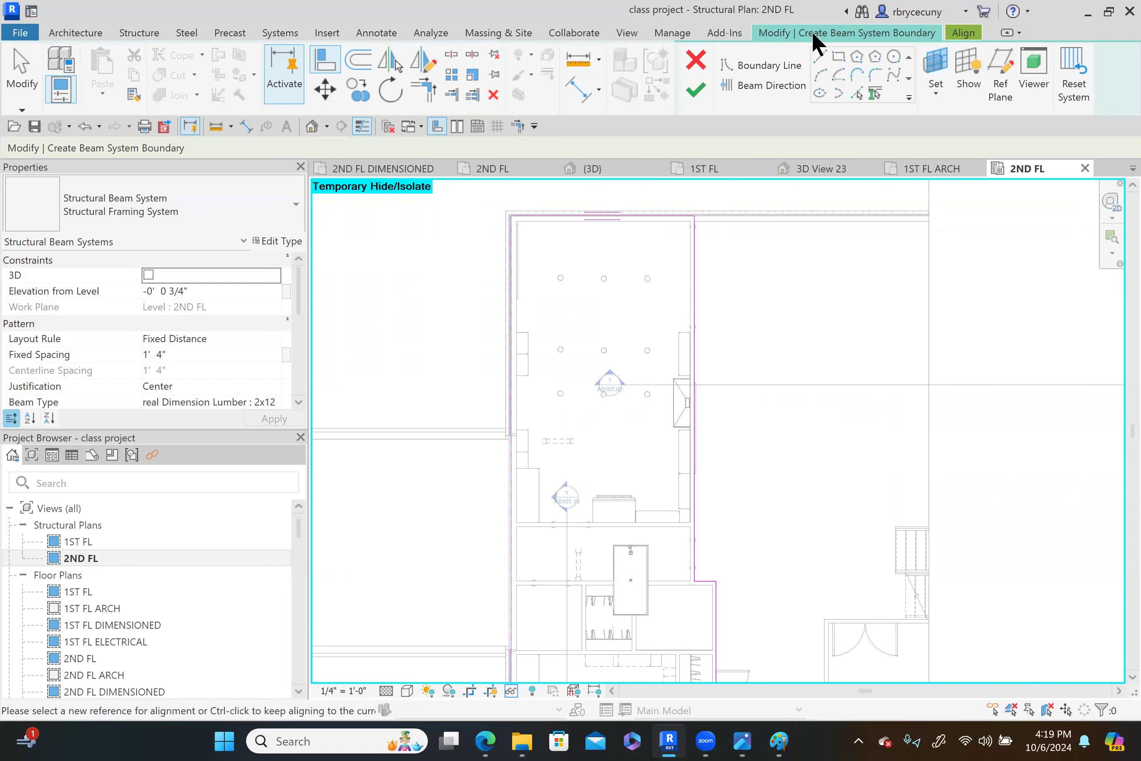
{"action": "left_click", "coordinate": [750, 85]}
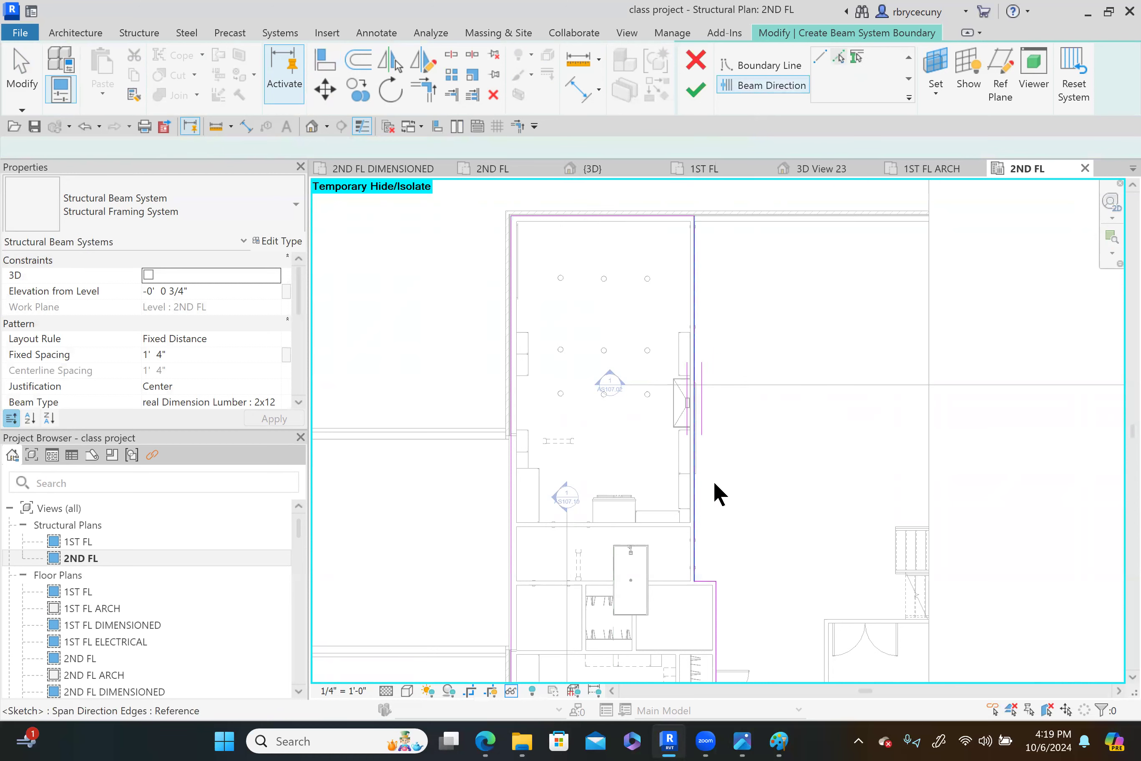
{"action": "scroll", "coordinate": [695, 410], "scroll_direction": "up", "scroll_amount": 5}
{"action": "scroll", "coordinate": [756, 553], "scroll_direction": "down", "scroll_amount": 6}
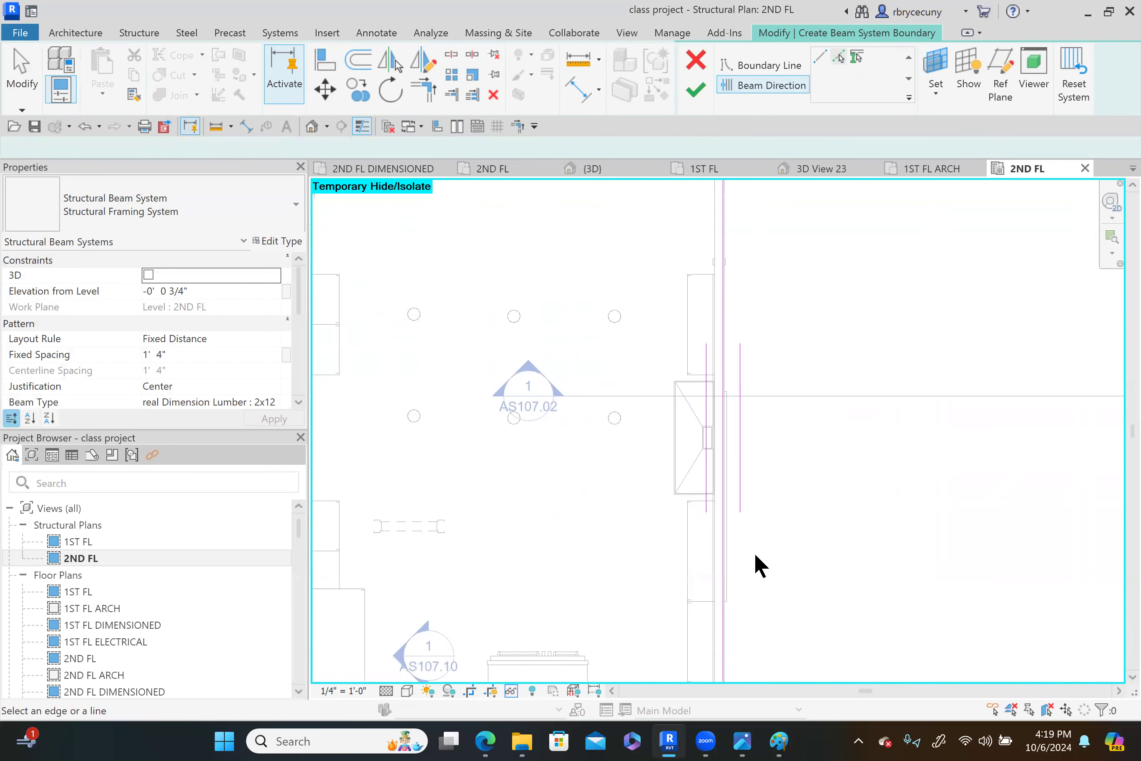
{"action": "scroll", "coordinate": [660, 589], "scroll_direction": "down", "scroll_amount": 2}
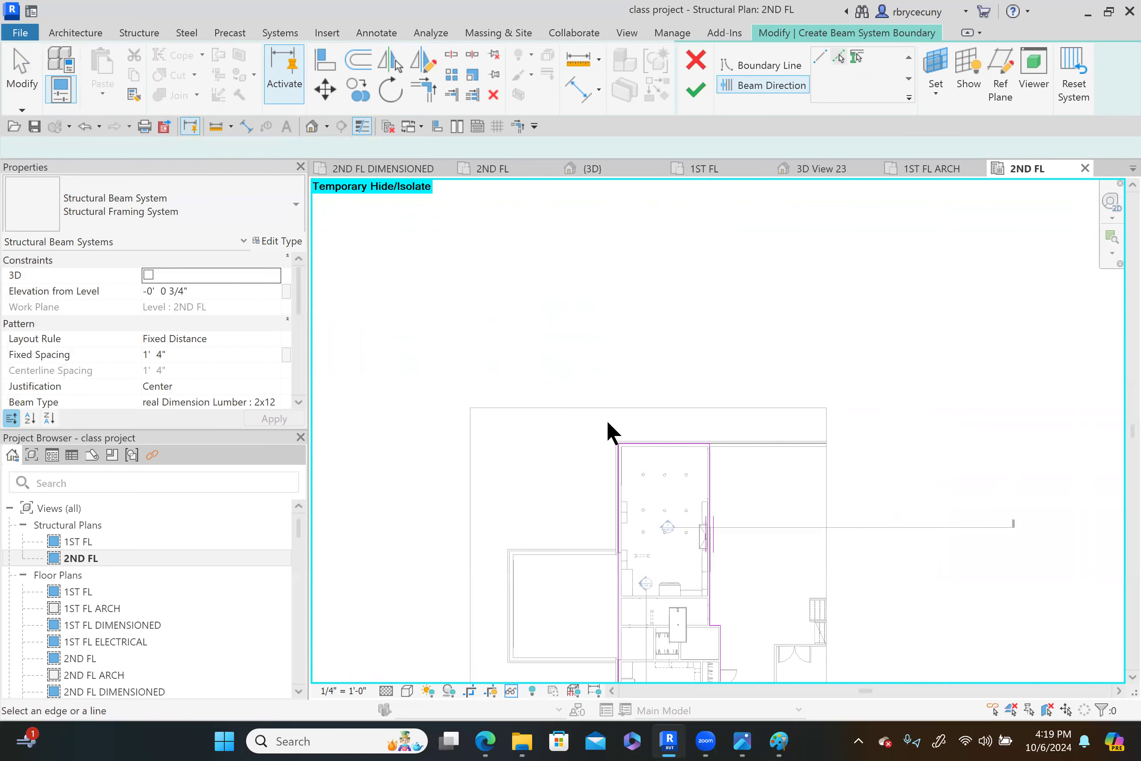
Set the beam direction parallel to the rear boundary line and finish the beam system sketch
{"action": "middle_click_drag", "start_coordinate": [655, 476], "coordinate": [634, 340]}
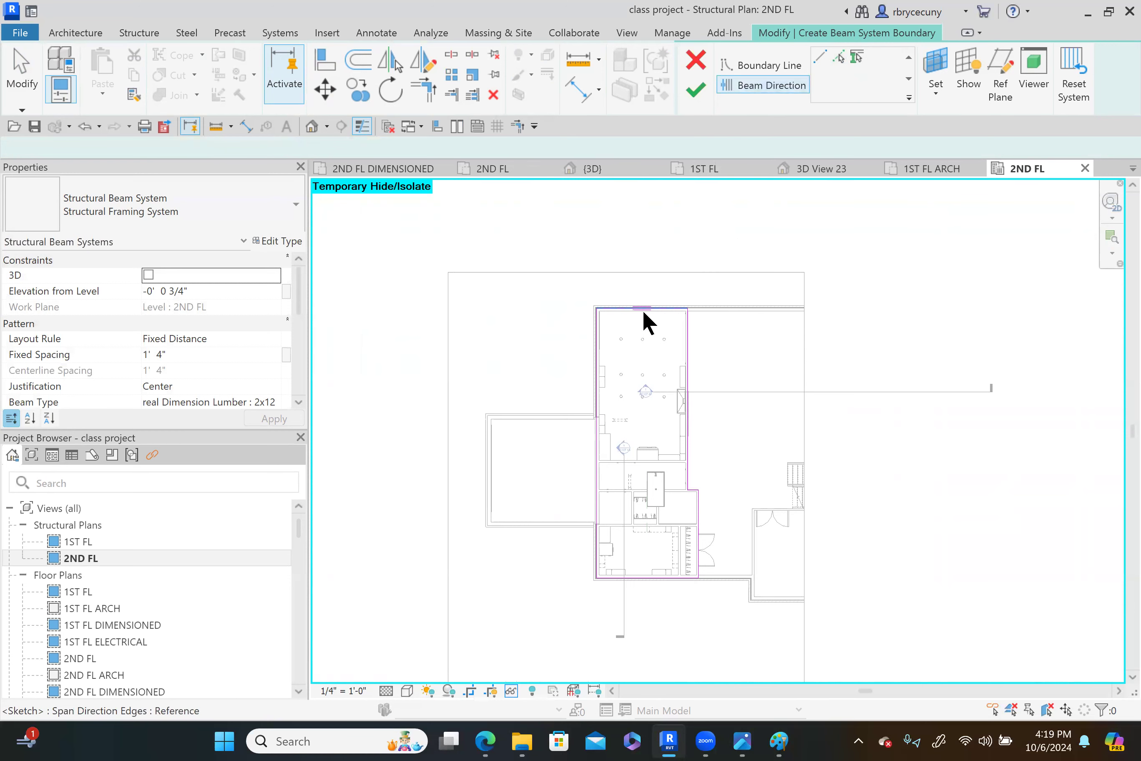
{"action": "scroll", "coordinate": [643, 310], "scroll_direction": "up", "scroll_amount": 3}
{"action": "scroll", "coordinate": [645, 318], "scroll_direction": "up", "scroll_amount": 1}
{"action": "left_click", "coordinate": [701, 93]}
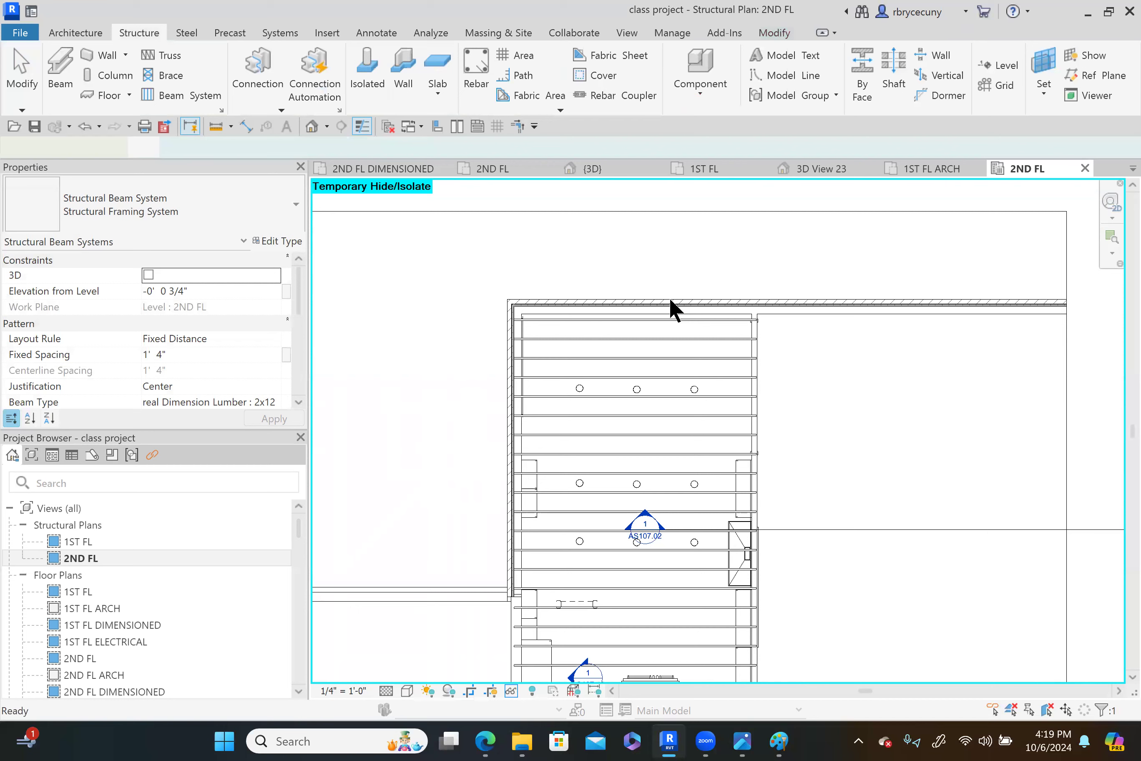
Review the joist layout in plan, and inspect the second-floor framing up close in the {3D} view
{"action": "scroll", "coordinate": [803, 388], "scroll_direction": "down", "scroll_amount": 2}
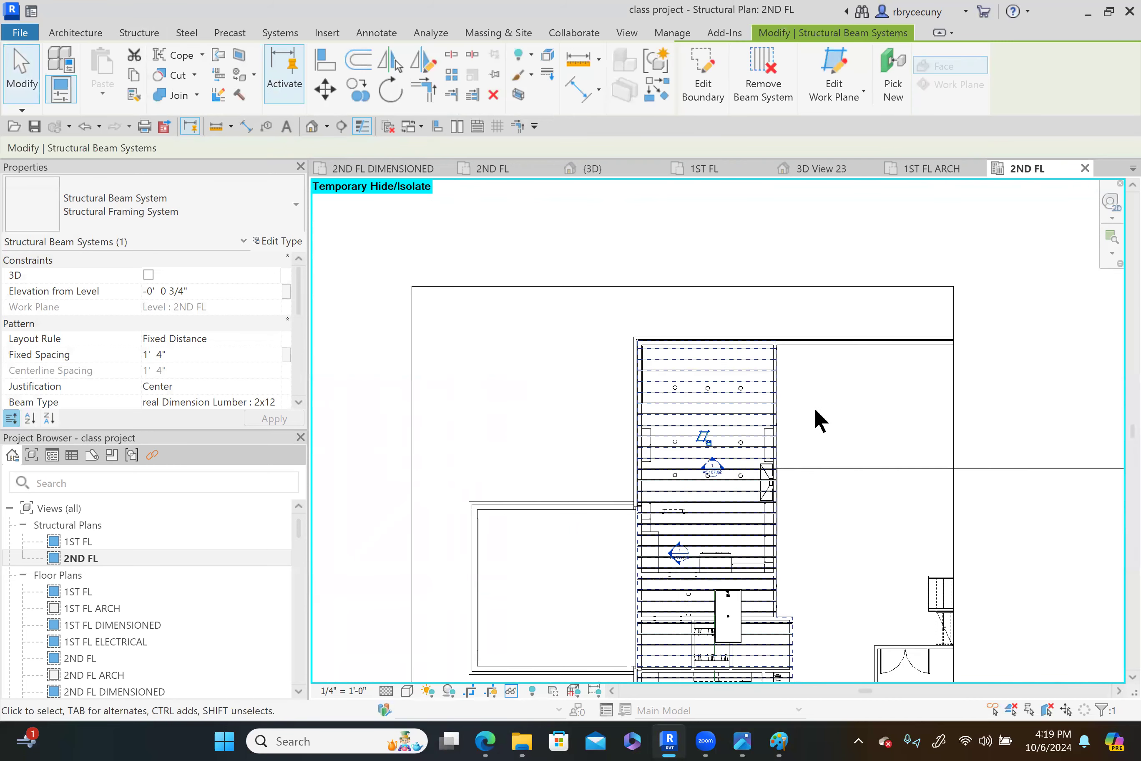
{"action": "middle_click_drag", "start_coordinate": [797, 535], "coordinate": [765, 420]}
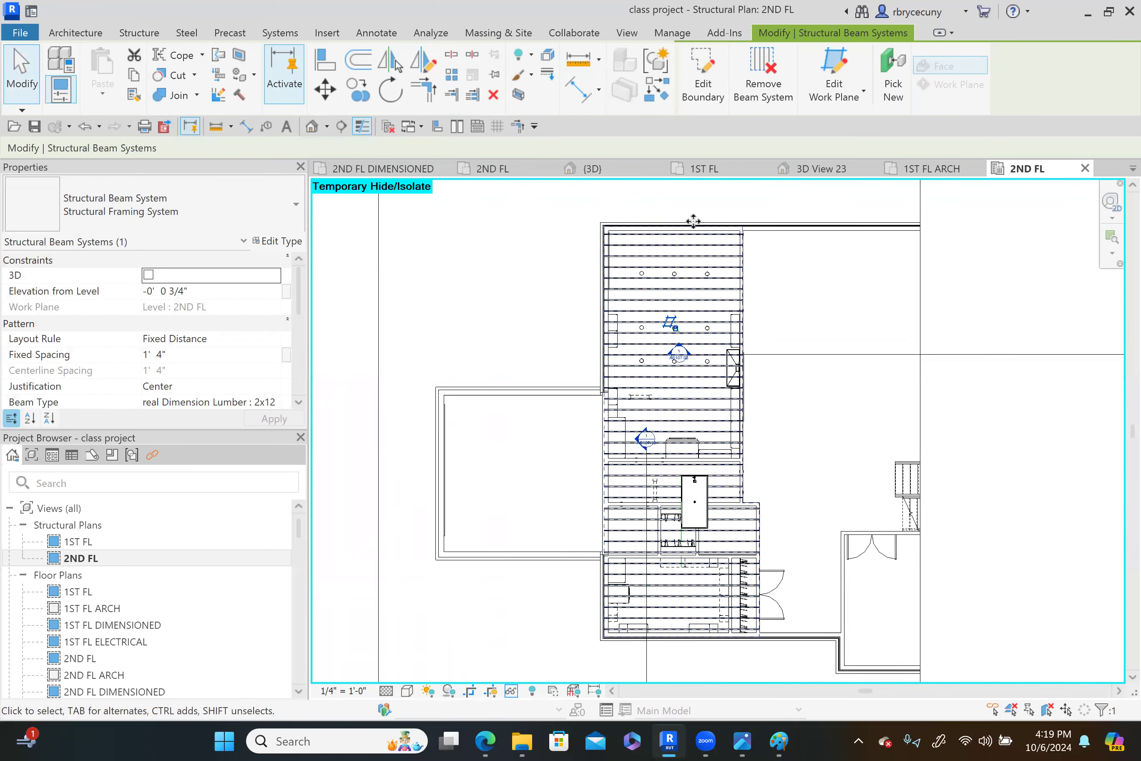
{"action": "left_click", "coordinate": [592, 168]}
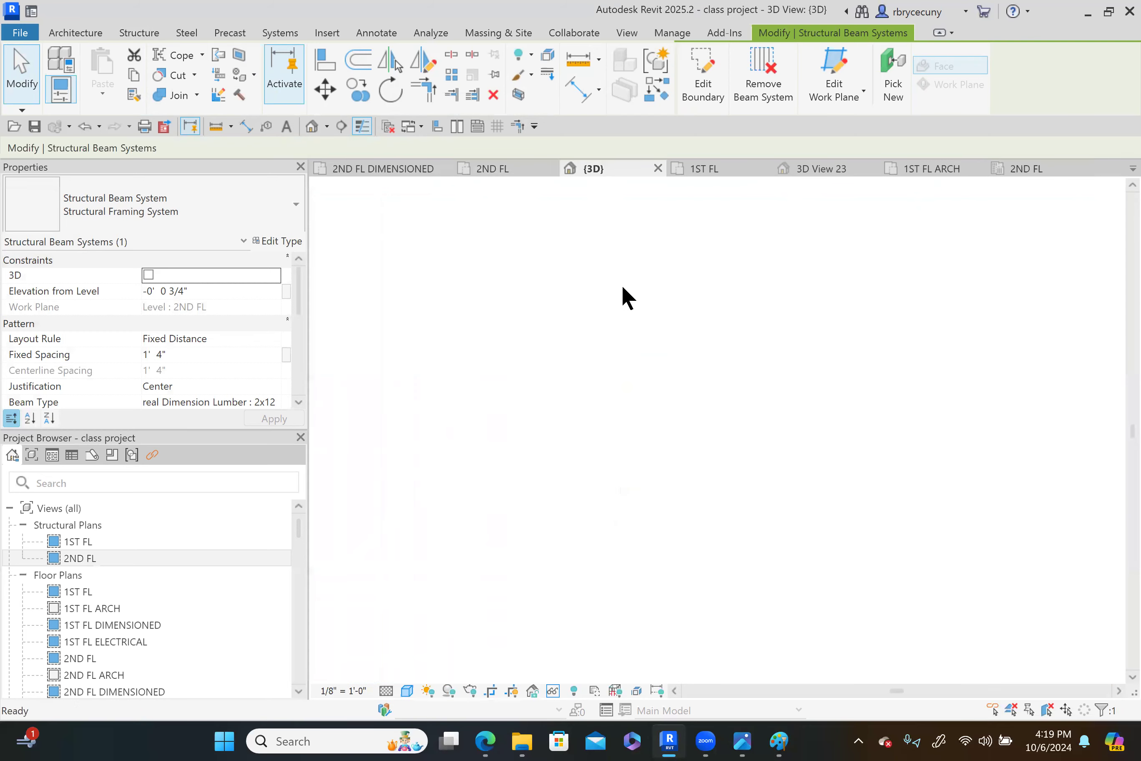
{"action": "scroll", "coordinate": [792, 436], "scroll_direction": "up", "scroll_amount": 3}
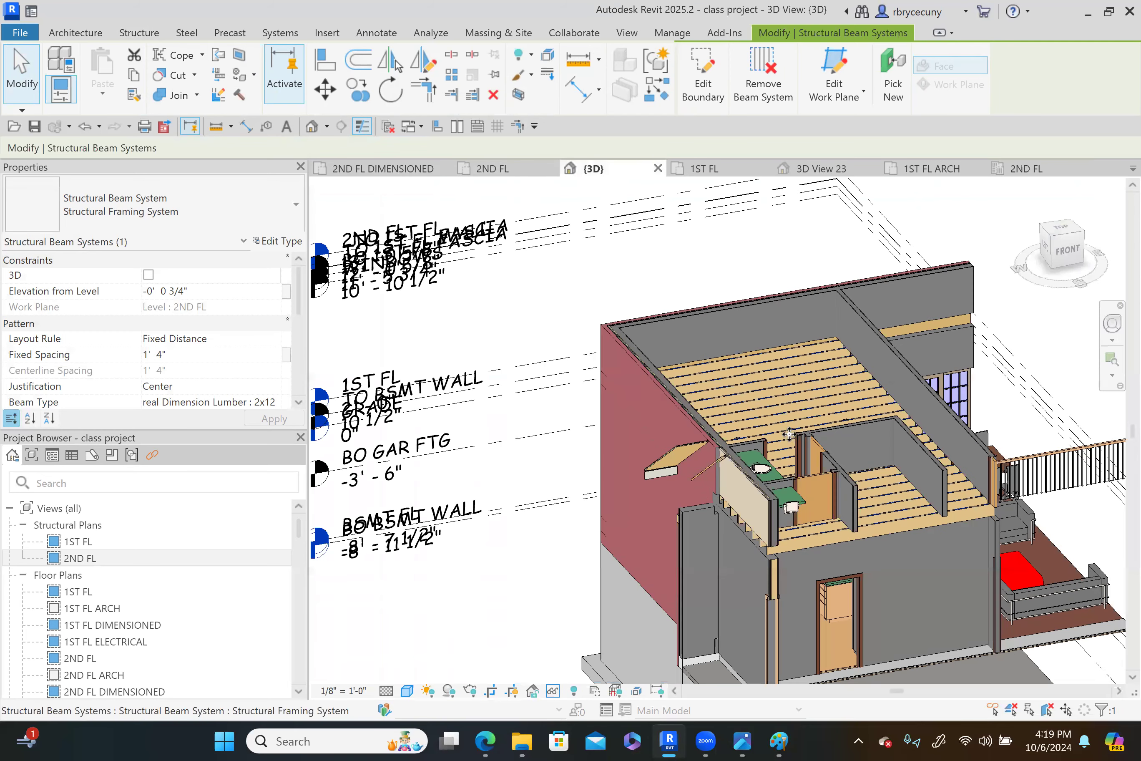
{"action": "scroll", "coordinate": [789, 434], "scroll_direction": "up", "scroll_amount": 3}
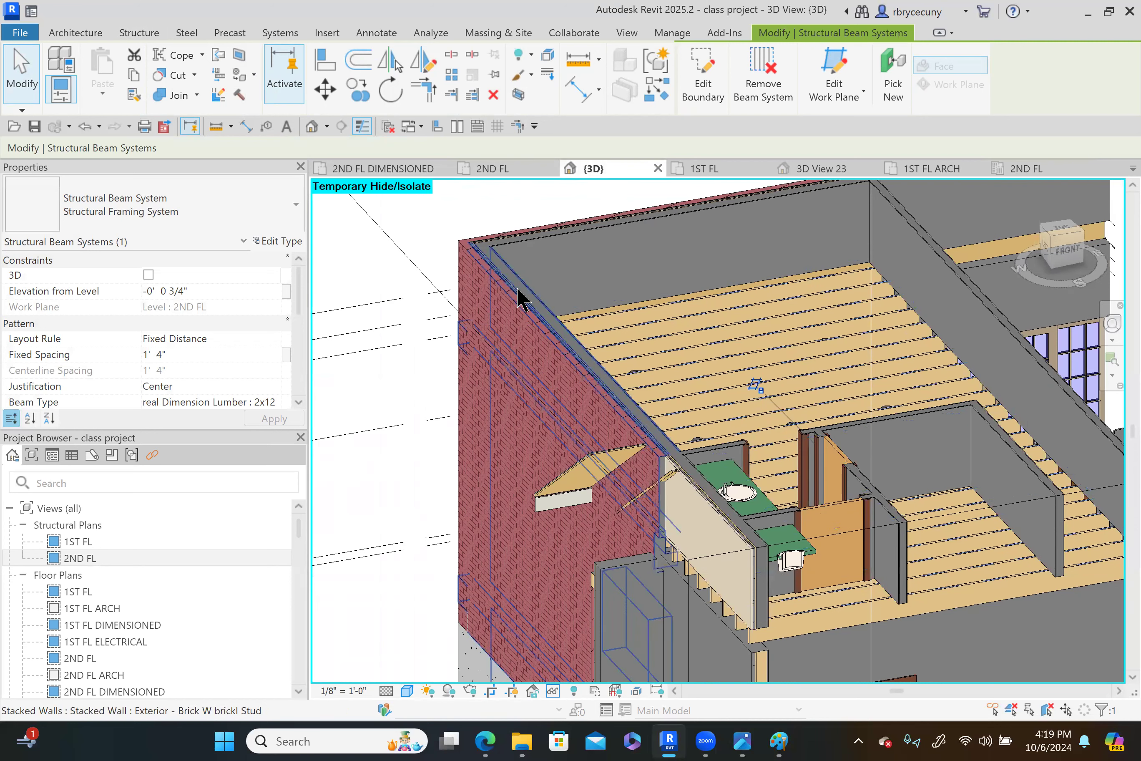
Temporarily isolate the categories of the brick exterior wall, the long interior wall and a 2x12 joist in the 3D view
{"action": "left_click", "coordinate": [529, 298]}
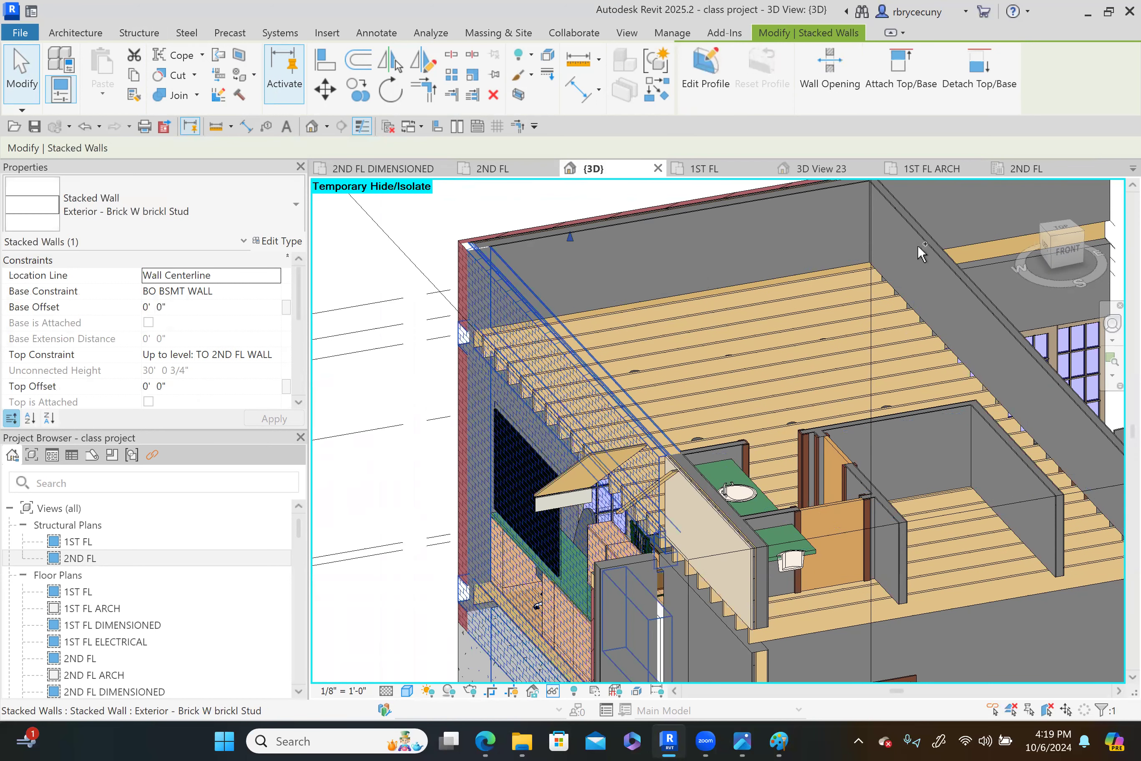
{"action": "left_click", "coordinate": [822, 306], "text": "ctrl"}
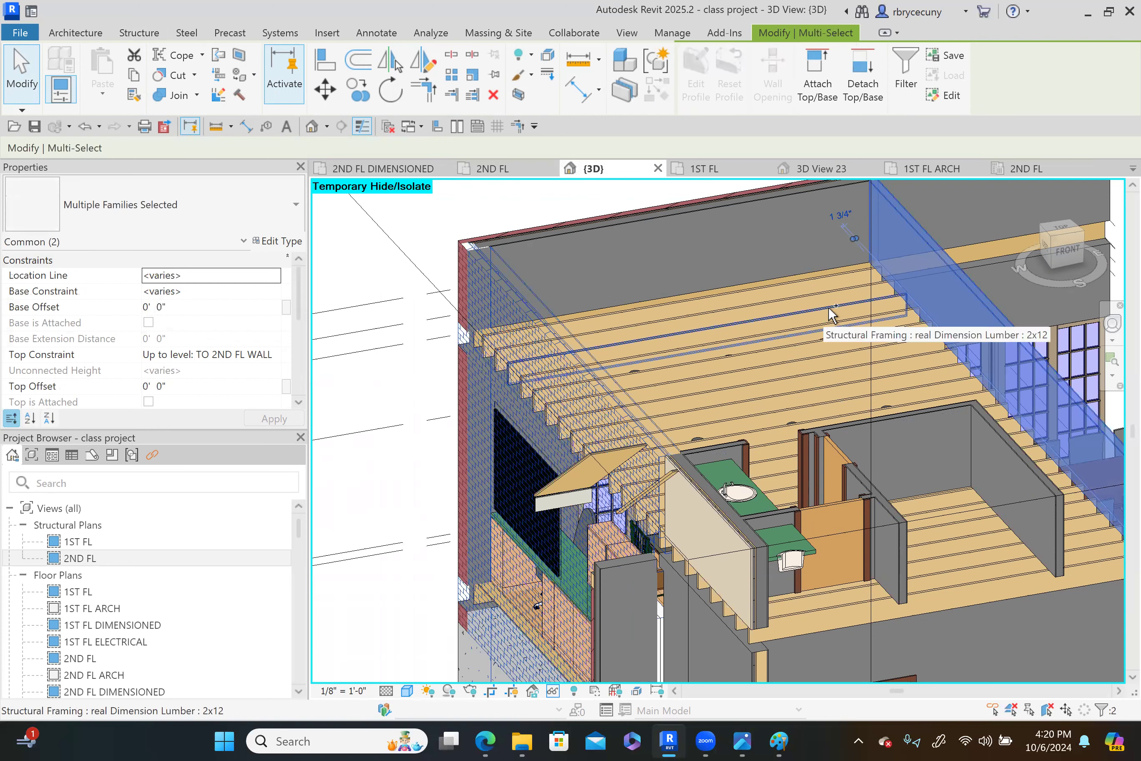
{"action": "left_click", "coordinate": [850, 309], "text": "ctrl"}
{"action": "left_click", "coordinate": [552, 691]}
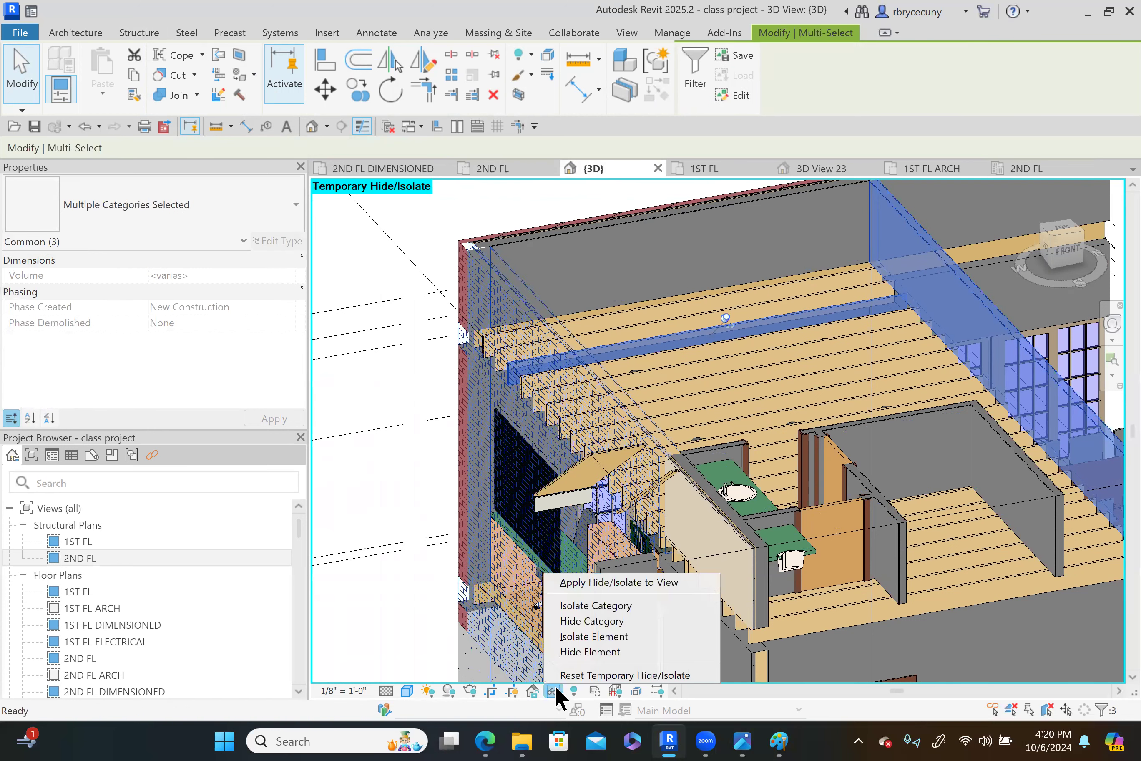
{"action": "left_click", "coordinate": [575, 607]}
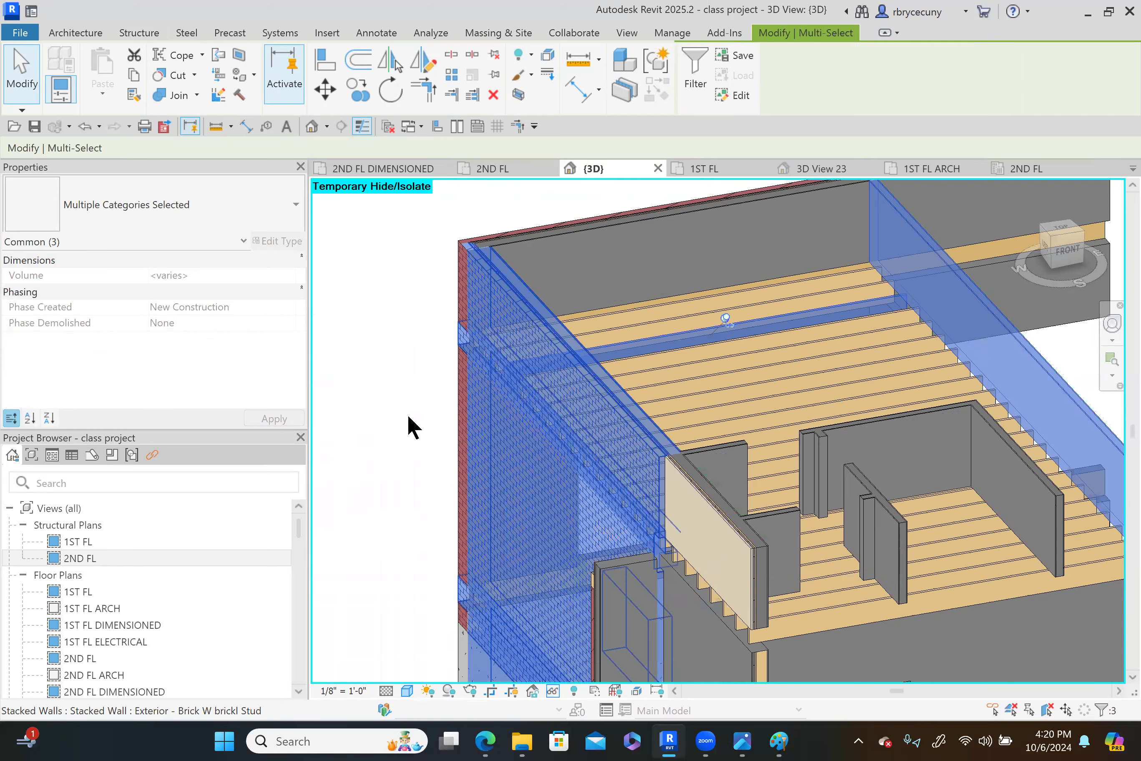
{"action": "left_click", "coordinate": [410, 421]}
{"action": "scroll", "coordinate": [411, 422], "scroll_direction": "down", "scroll_amount": 1}
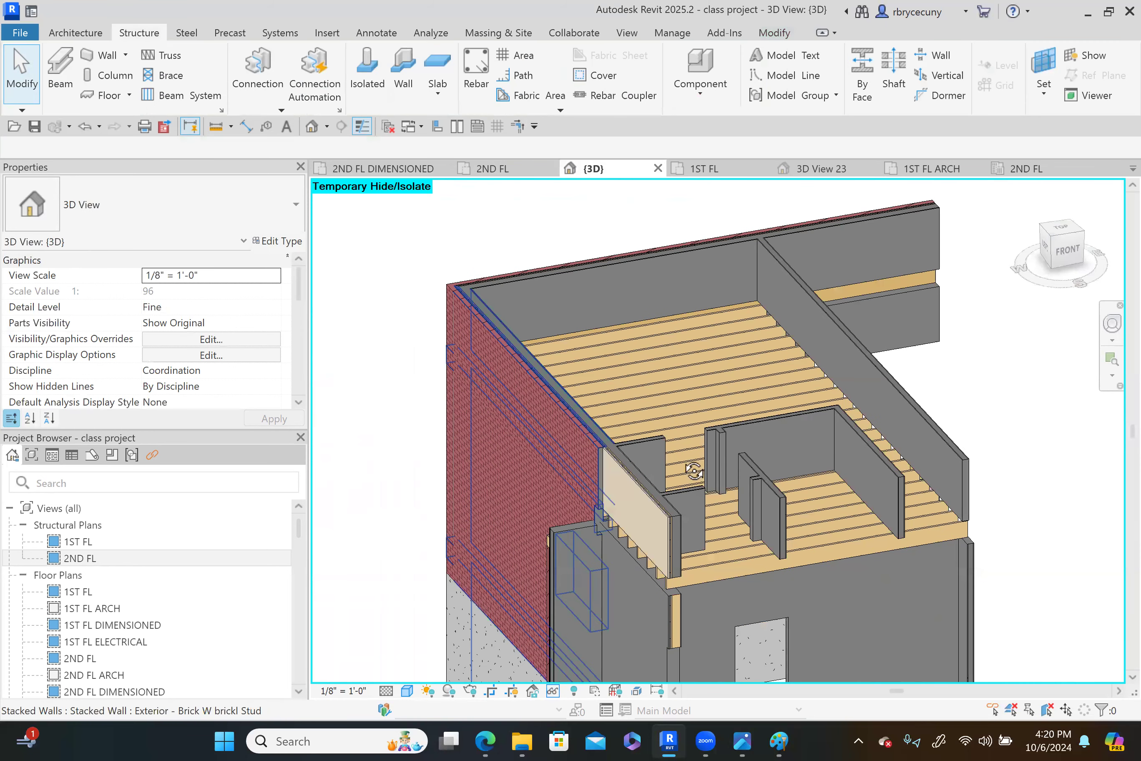
Select all Interior - 2X4 walls visible in the 3D view and temporarily hide them
{"action": "middle_click_drag", "start_coordinate": [651, 431], "coordinate": [772, 553], "text": "shift"}
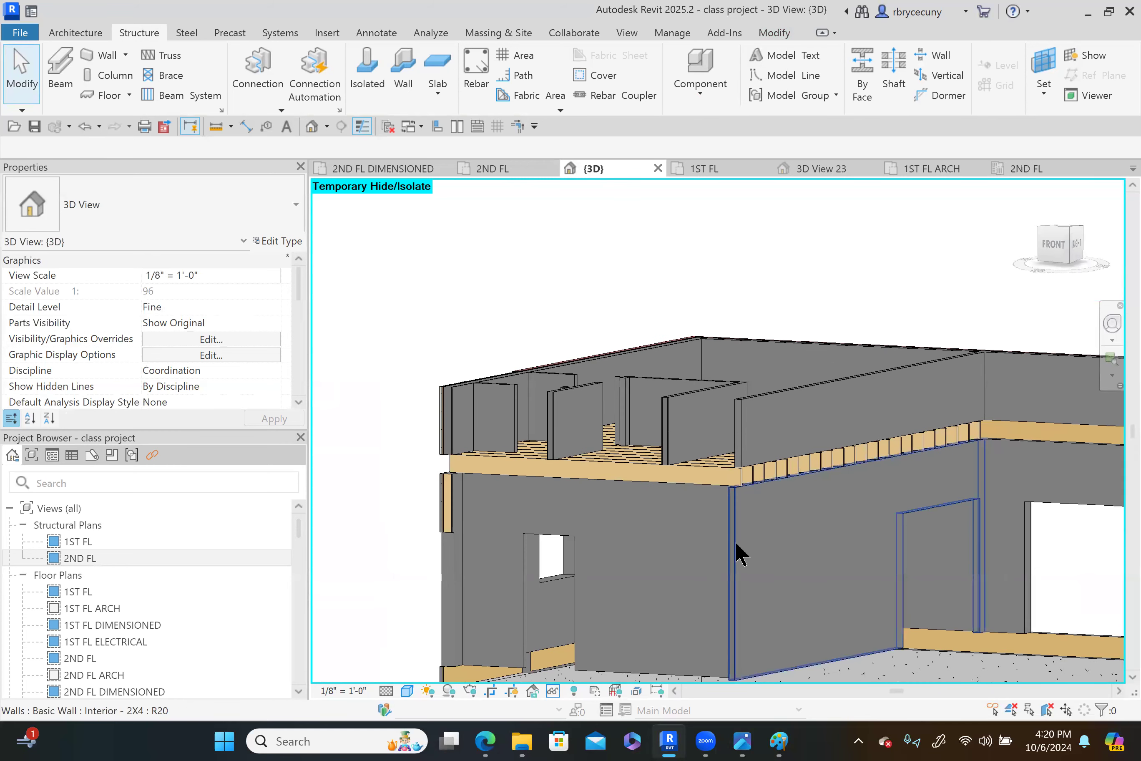
{"action": "left_click", "coordinate": [740, 553]}
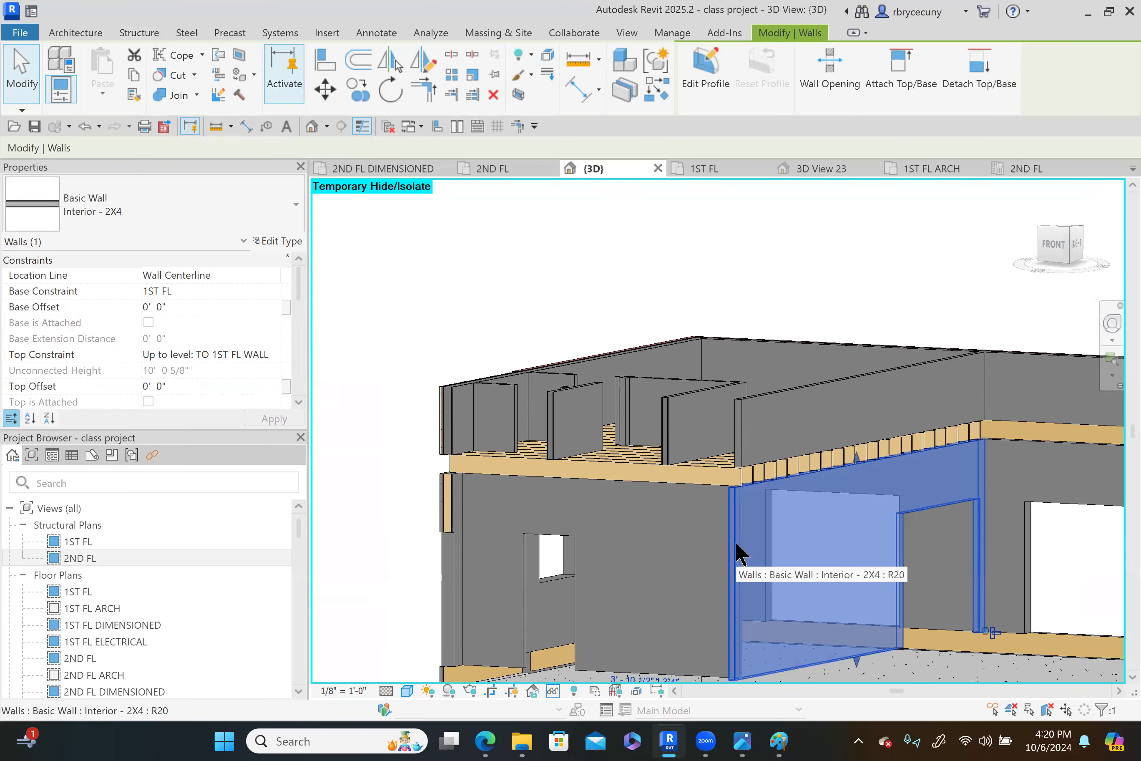
{"action": "right_click", "coordinate": [736, 544]}
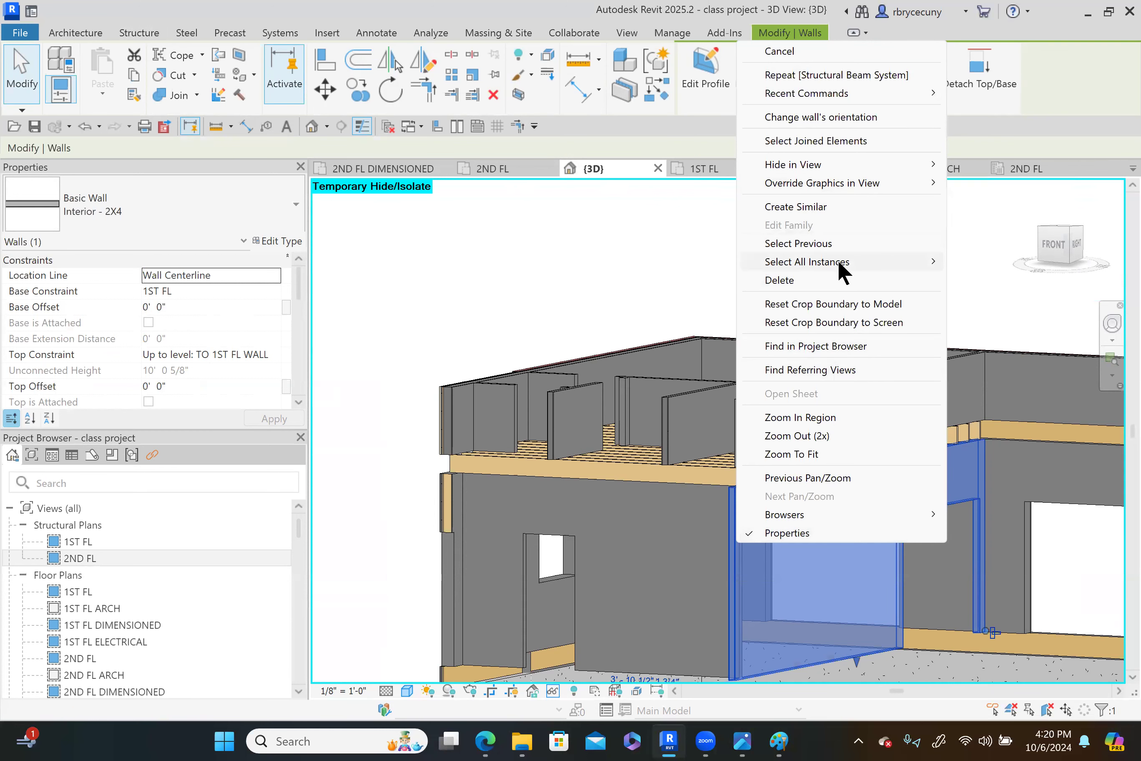
{"action": "mouse_move", "coordinate": [839, 262]}
{"action": "left_click", "coordinate": [612, 259]}
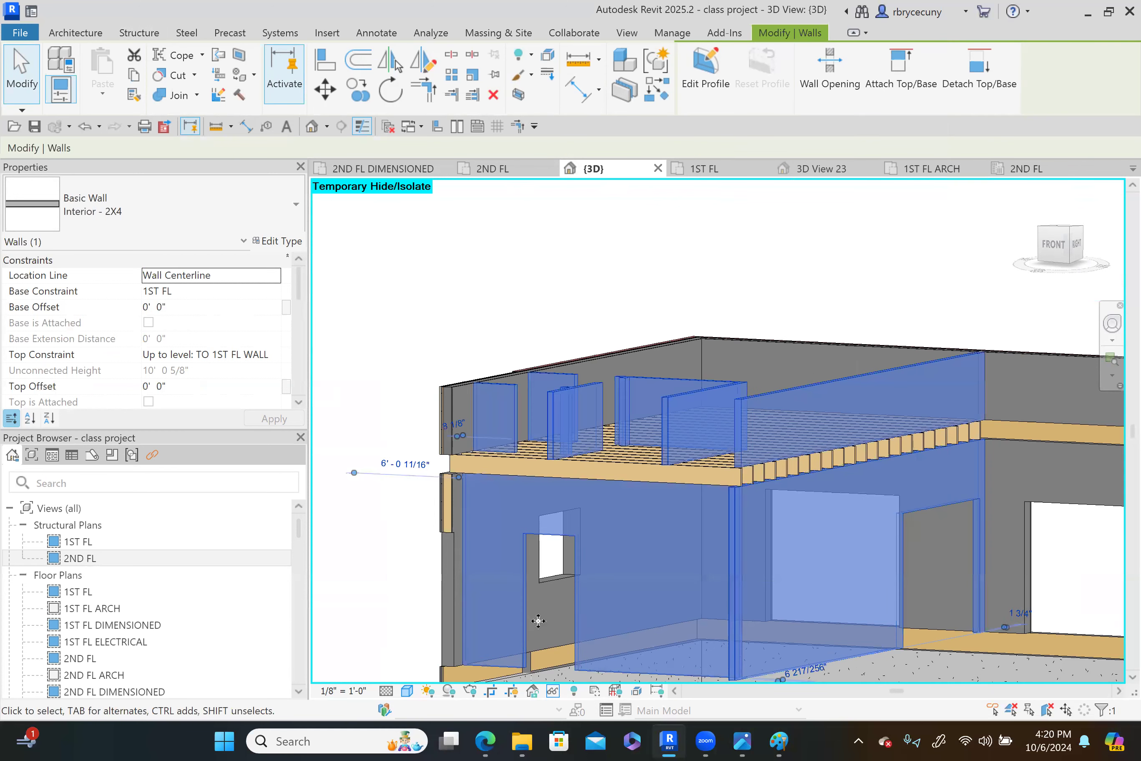
{"action": "left_click", "coordinate": [554, 691]}
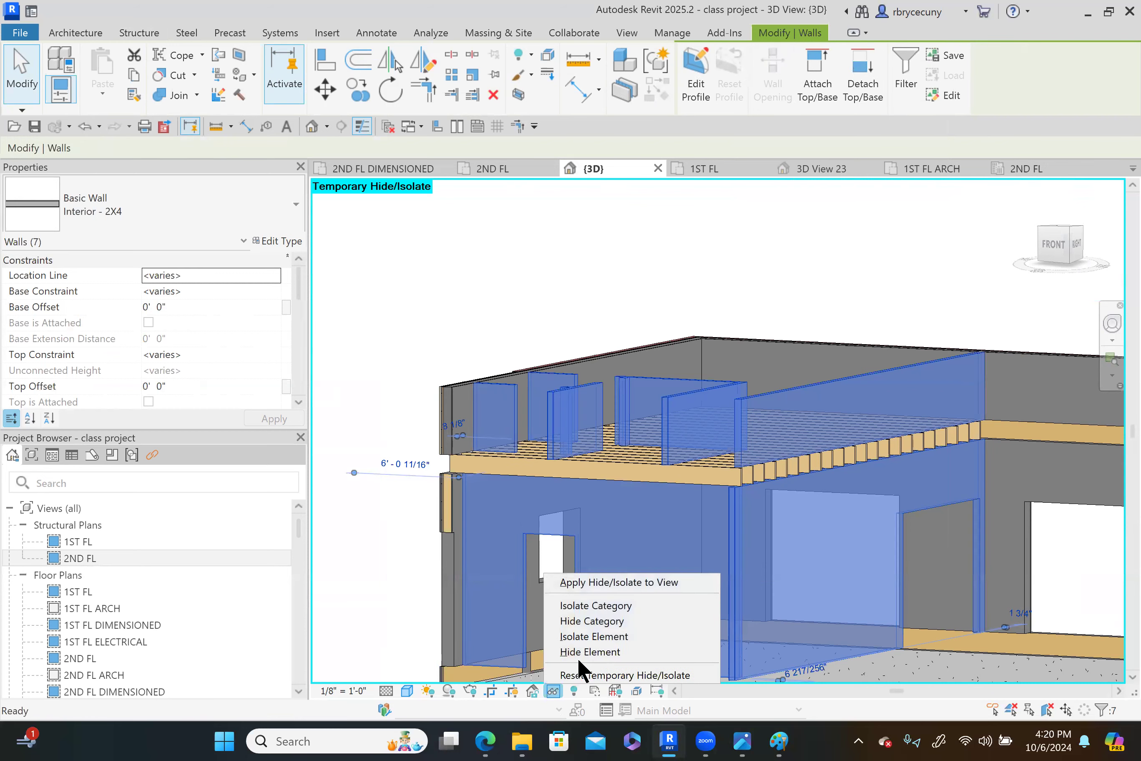
{"action": "left_click", "coordinate": [584, 651]}
Examine the second-floor joists from several angles, checking how their ends meet the exterior stacked walls
{"action": "middle_click_drag", "start_coordinate": [640, 513], "coordinate": [712, 653], "text": "shift"}
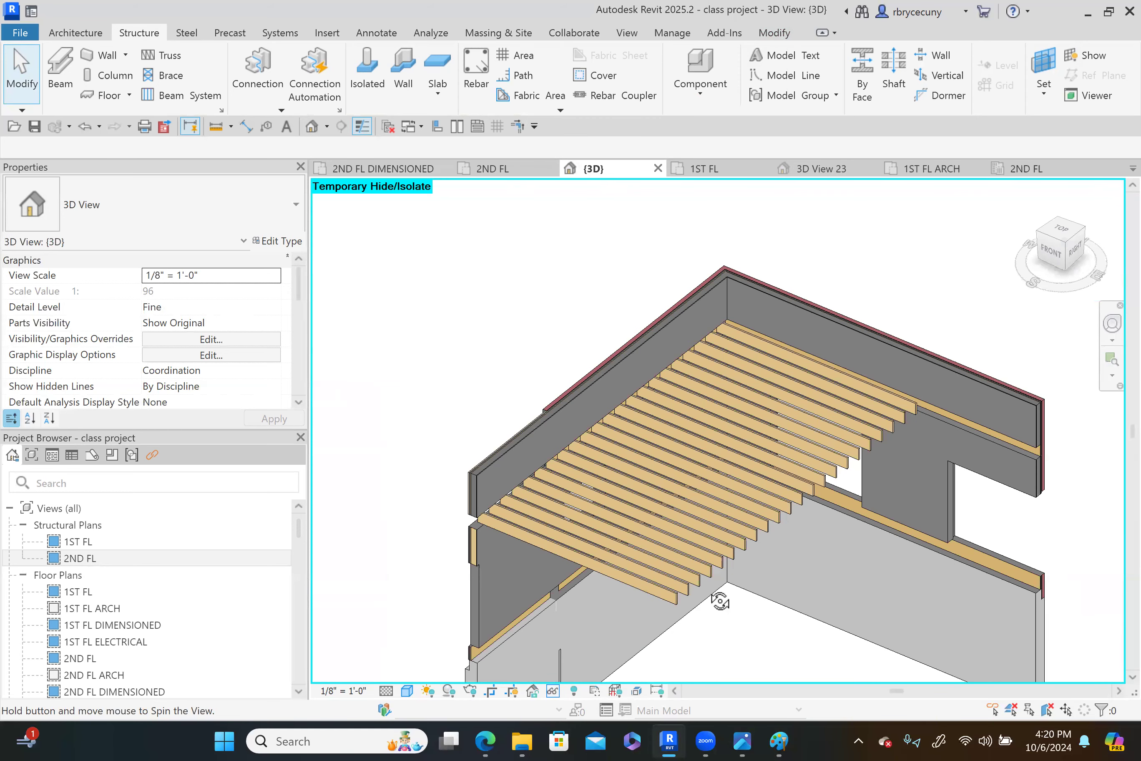
{"action": "middle_click_drag", "start_coordinate": [720, 600], "coordinate": [714, 585], "text": "shift"}
{"action": "scroll", "coordinate": [576, 541], "scroll_direction": "up", "scroll_amount": 5}
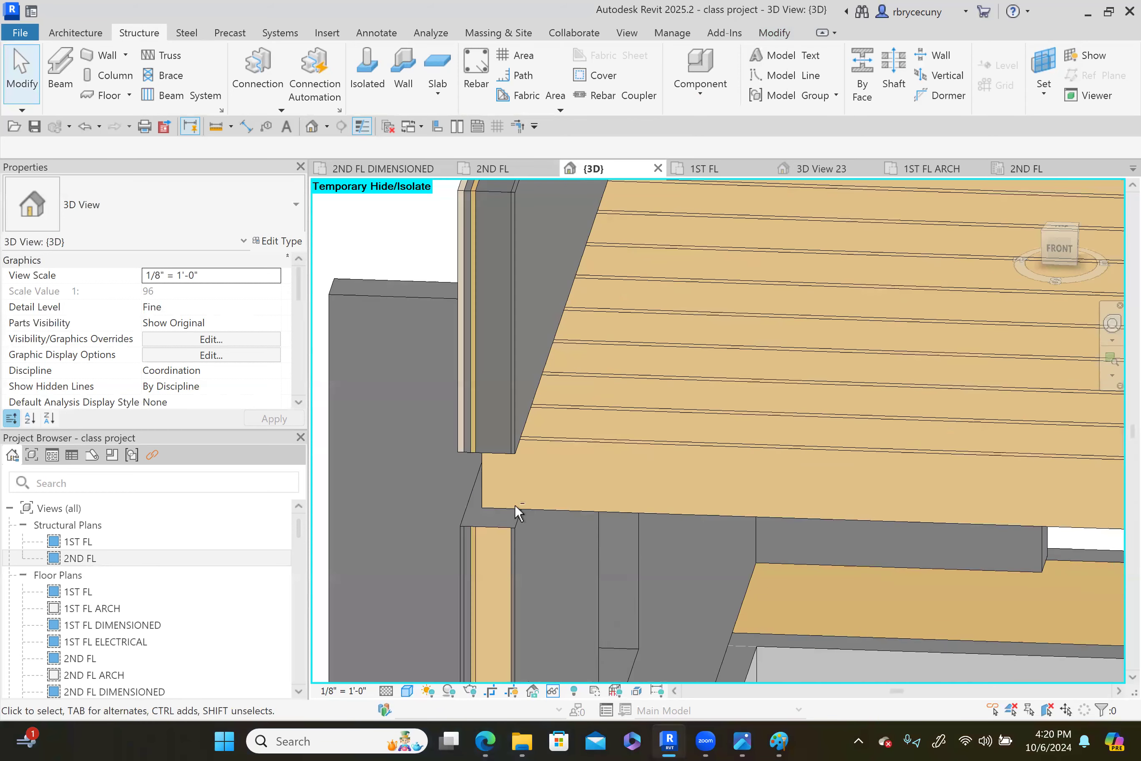
{"action": "scroll", "coordinate": [493, 549], "scroll_direction": "down", "scroll_amount": 5}
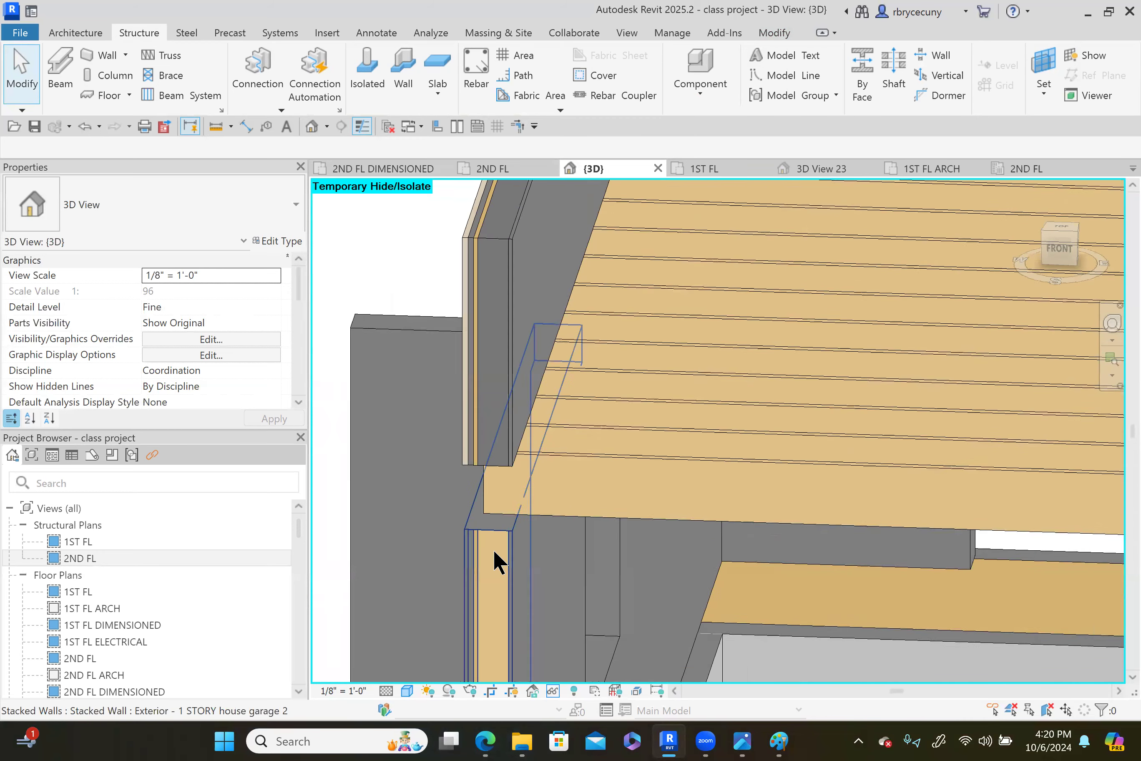
{"action": "scroll", "coordinate": [887, 555], "scroll_direction": "down", "scroll_amount": 5}
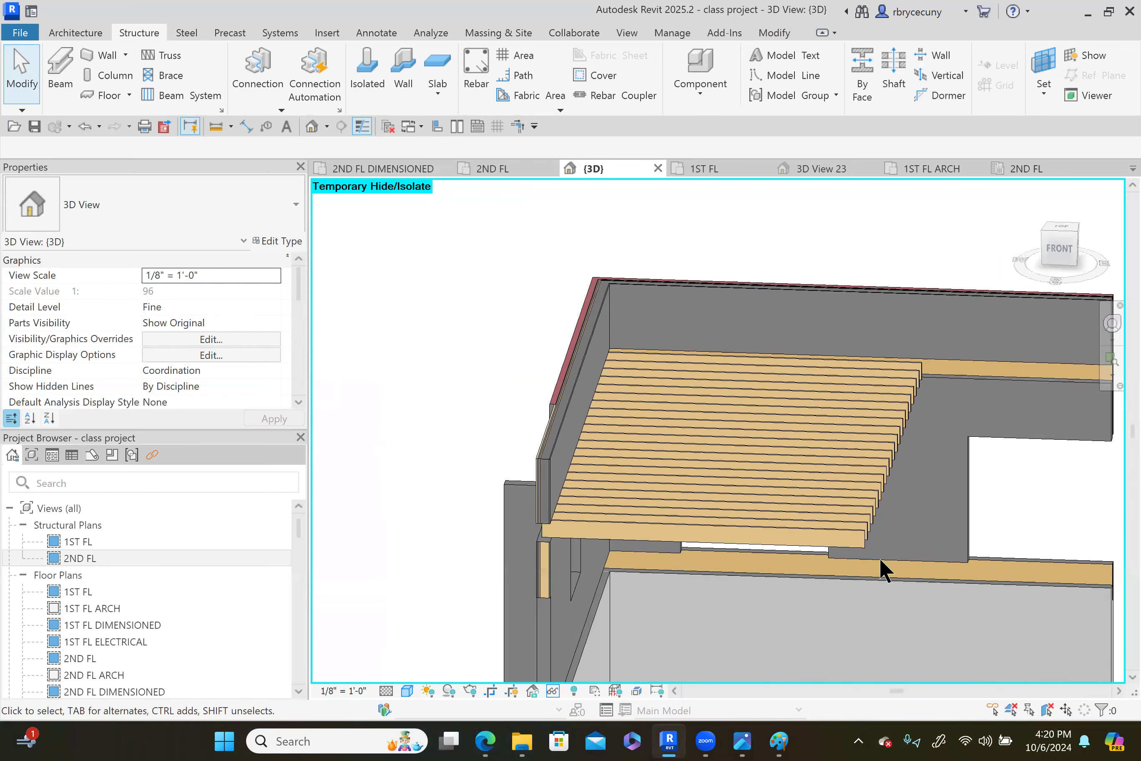
{"action": "middle_click_drag", "start_coordinate": [884, 617], "coordinate": [825, 628], "text": "shift"}
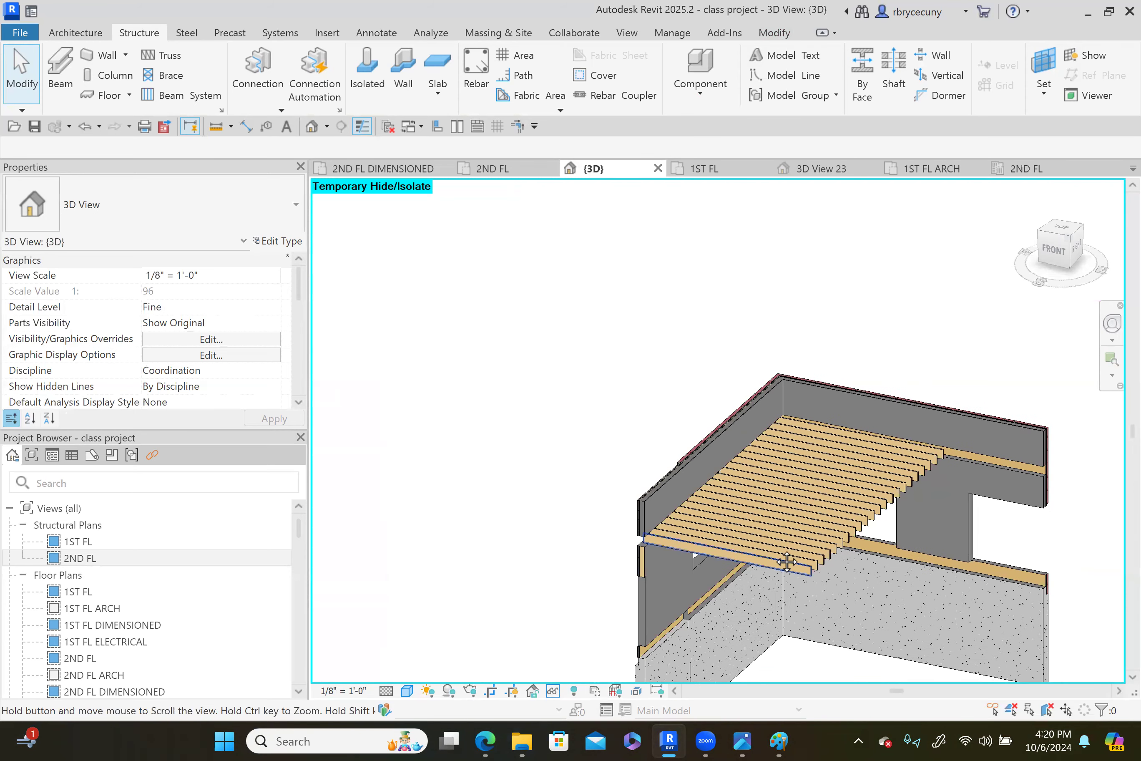
{"action": "scroll", "coordinate": [769, 432], "scroll_direction": "down", "scroll_amount": 4}
{"action": "middle_click_drag", "start_coordinate": [780, 484], "coordinate": [796, 511], "text": "shift"}
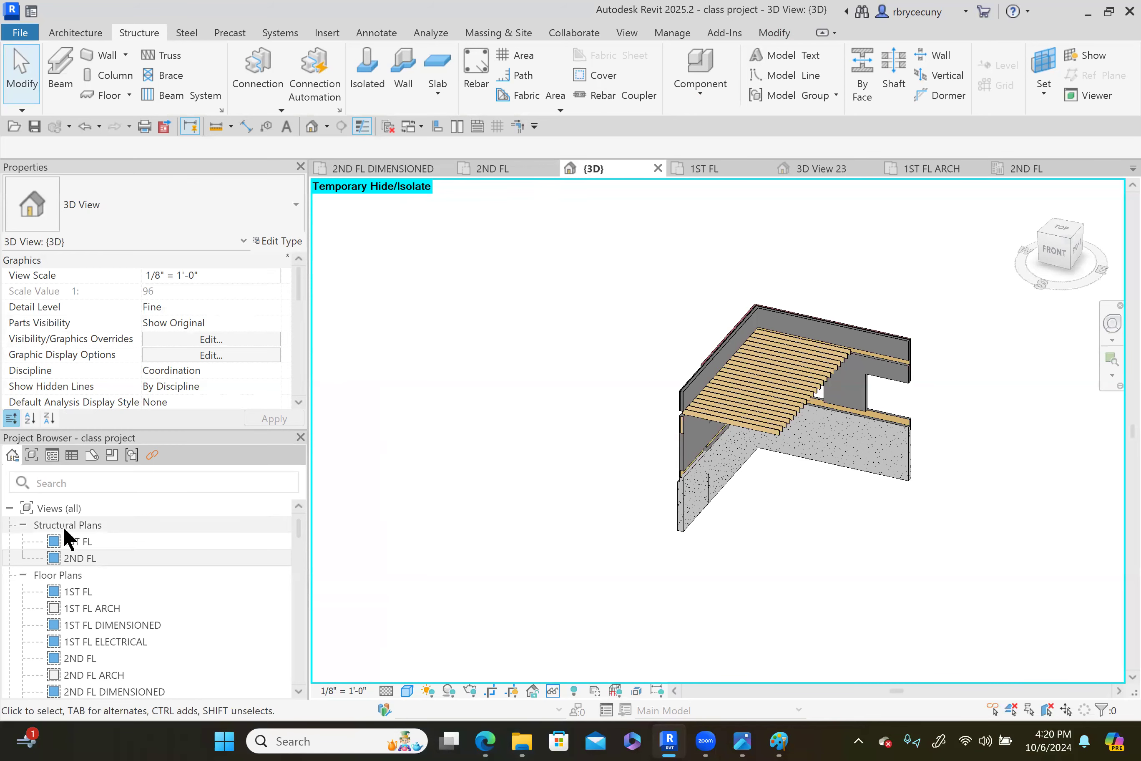
Open the 2ND FL structural plan and set its visual style to Consistent Colors
{"action": "left_click", "coordinate": [74, 558]}
{"action": "double_click", "coordinate": [75, 557]}
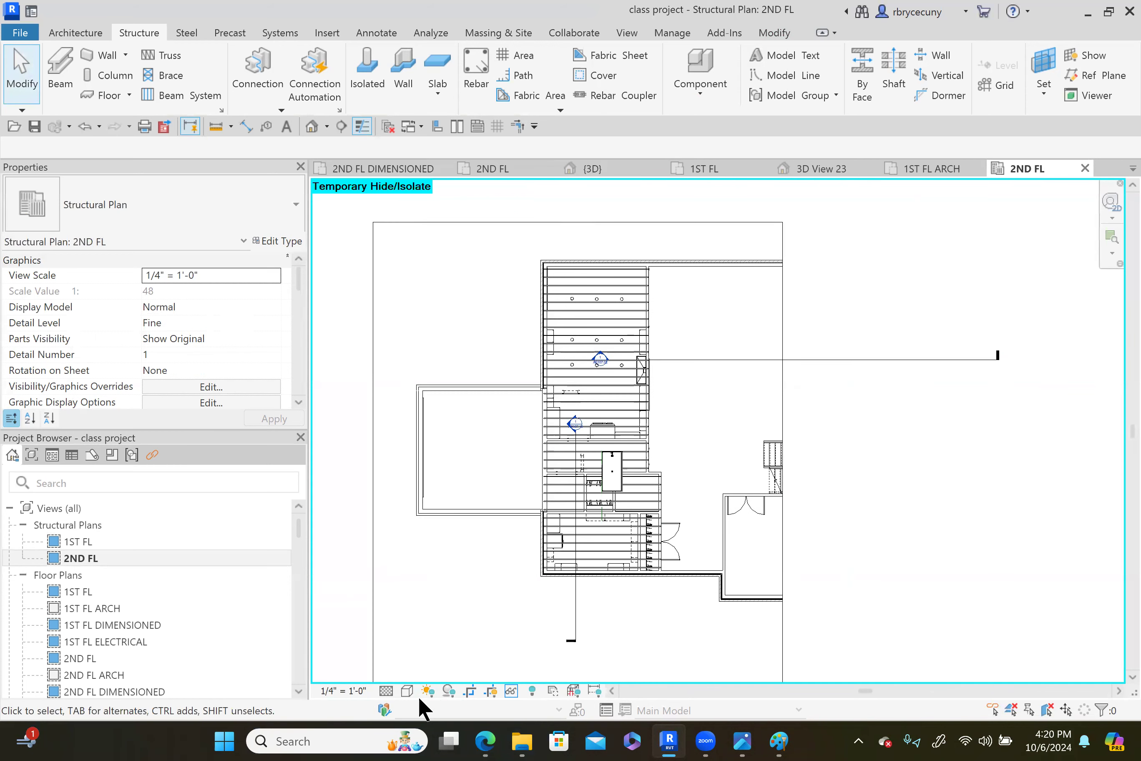
{"action": "left_click", "coordinate": [393, 690]}
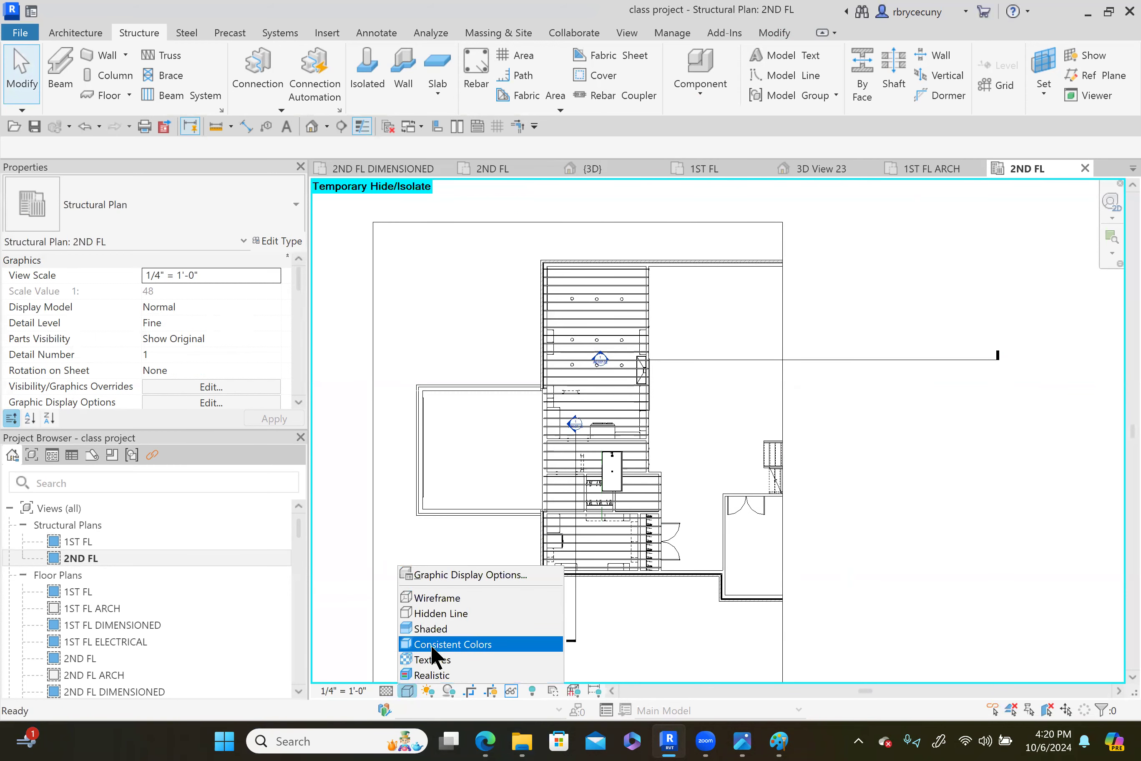
{"action": "left_click", "coordinate": [461, 645]}
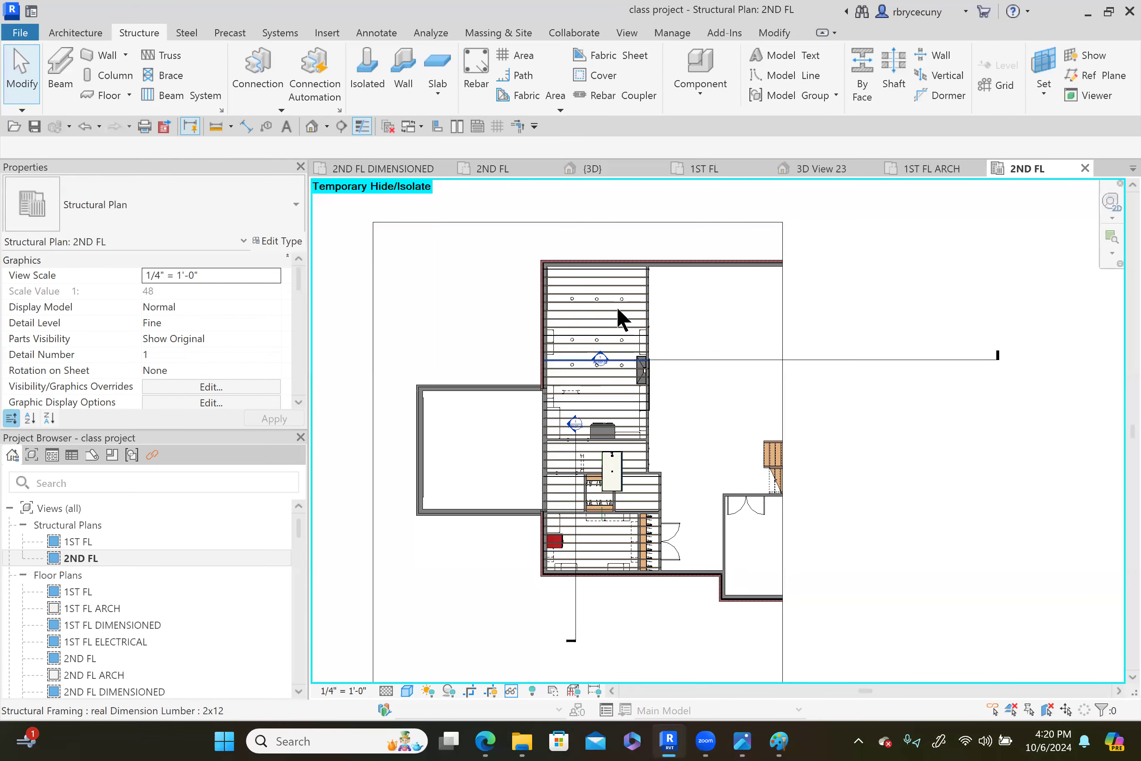
Extend the right edge of the 2ND FL structural plan's crop region outward past the staircase and the building's exterior walls
{"action": "scroll", "coordinate": [618, 310], "scroll_direction": "up", "scroll_amount": 6}
{"action": "scroll", "coordinate": [706, 319], "scroll_direction": "down", "scroll_amount": 2}
{"action": "scroll", "coordinate": [705, 319], "scroll_direction": "down", "scroll_amount": 3}
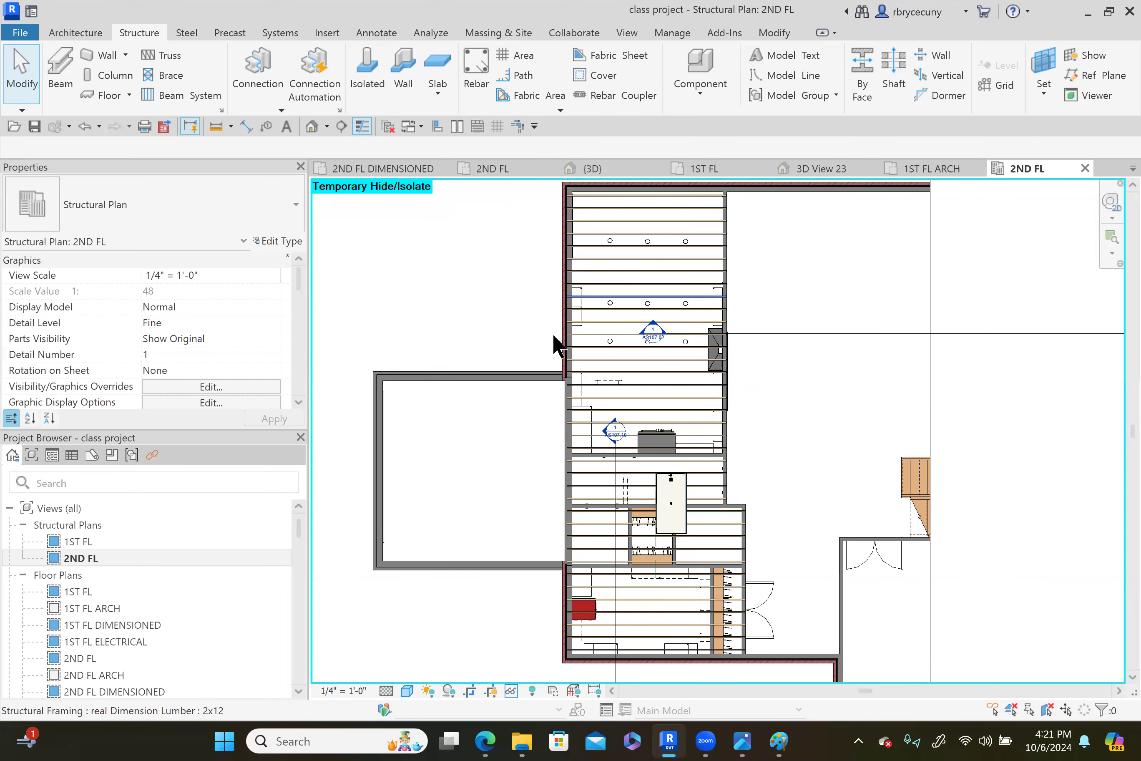
{"action": "middle_click_drag", "start_coordinate": [685, 602], "coordinate": [547, 495]}
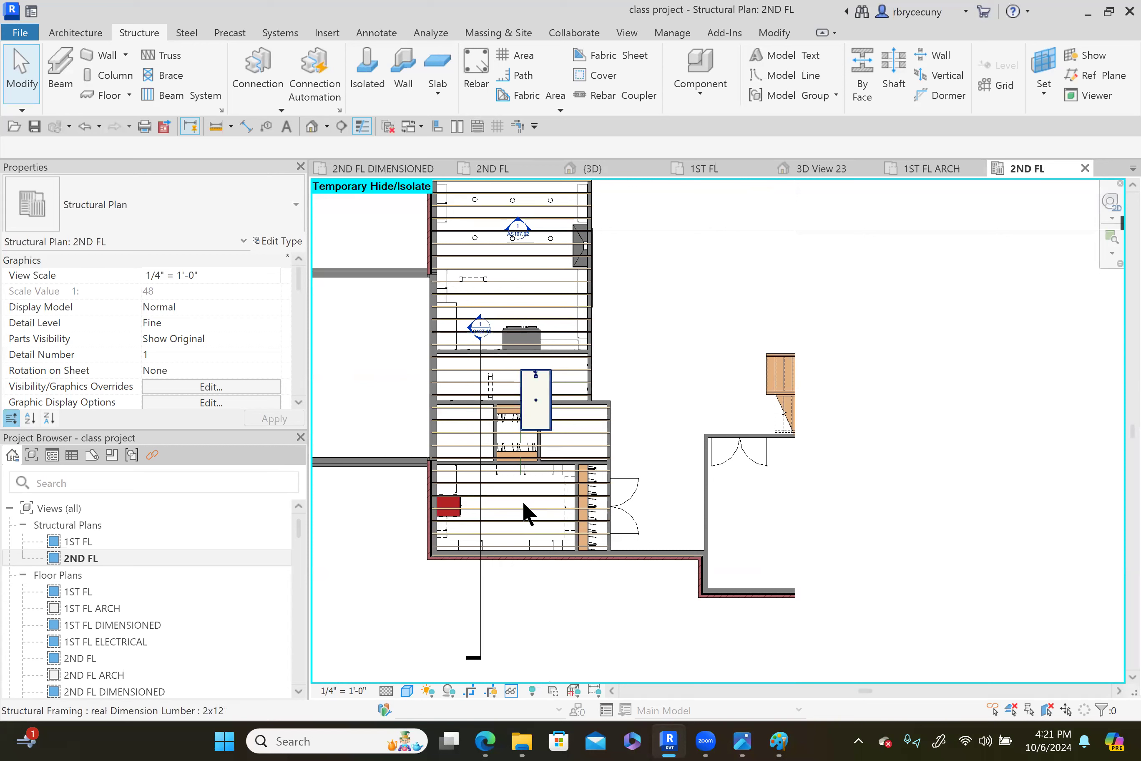
{"action": "scroll", "coordinate": [506, 562], "scroll_direction": "down", "scroll_amount": 2}
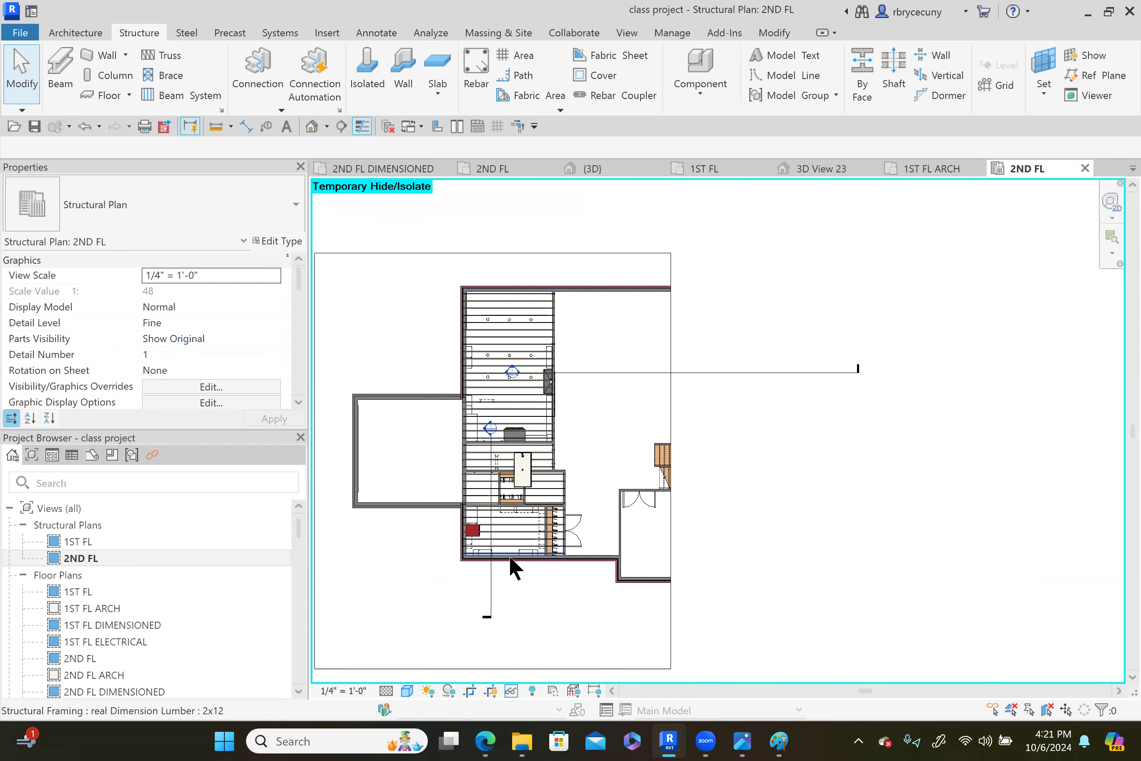
{"action": "left_click", "coordinate": [674, 440]}
{"action": "left_click_drag", "start_coordinate": [672, 462], "coordinate": [864, 540]}
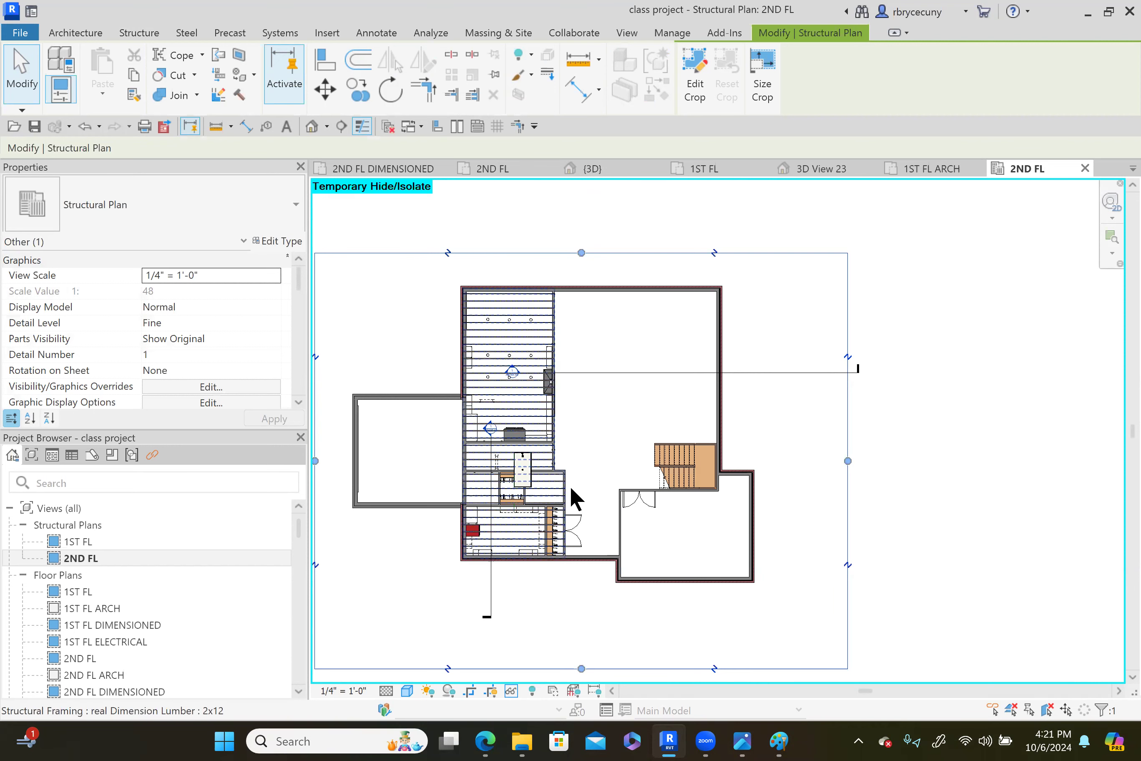
{"action": "scroll", "coordinate": [593, 515], "scroll_direction": "down", "scroll_amount": 3}
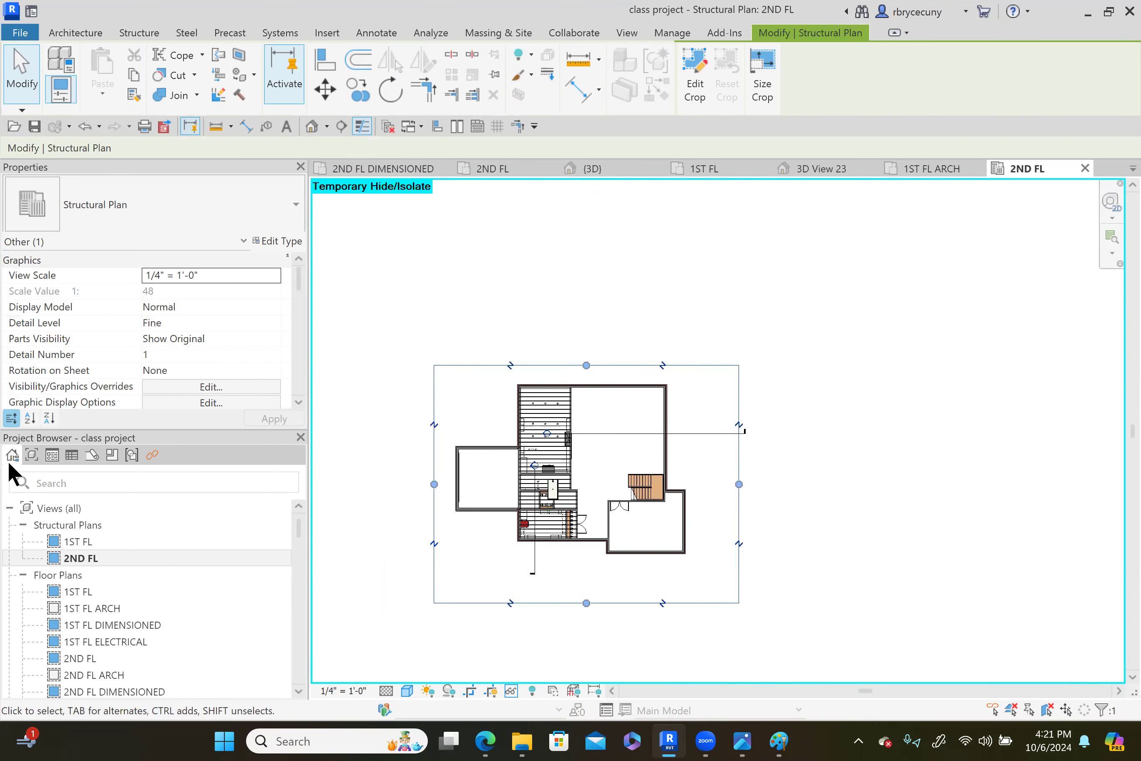